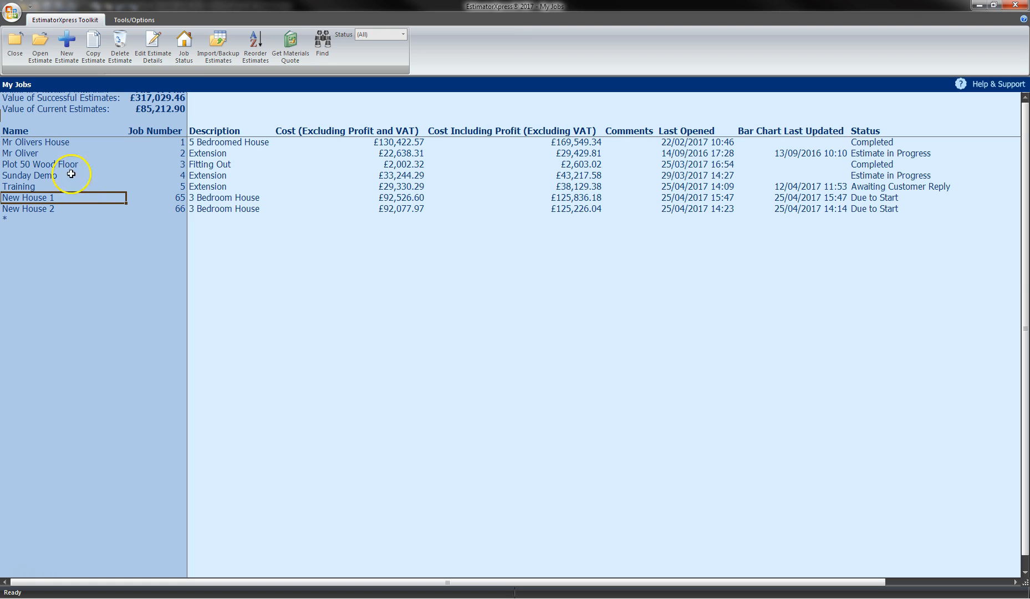
Open job 65 New House 1, refresh its bar chart, then close it with status Due to Start.
{"action": "left_click", "coordinate": [42, 47]}
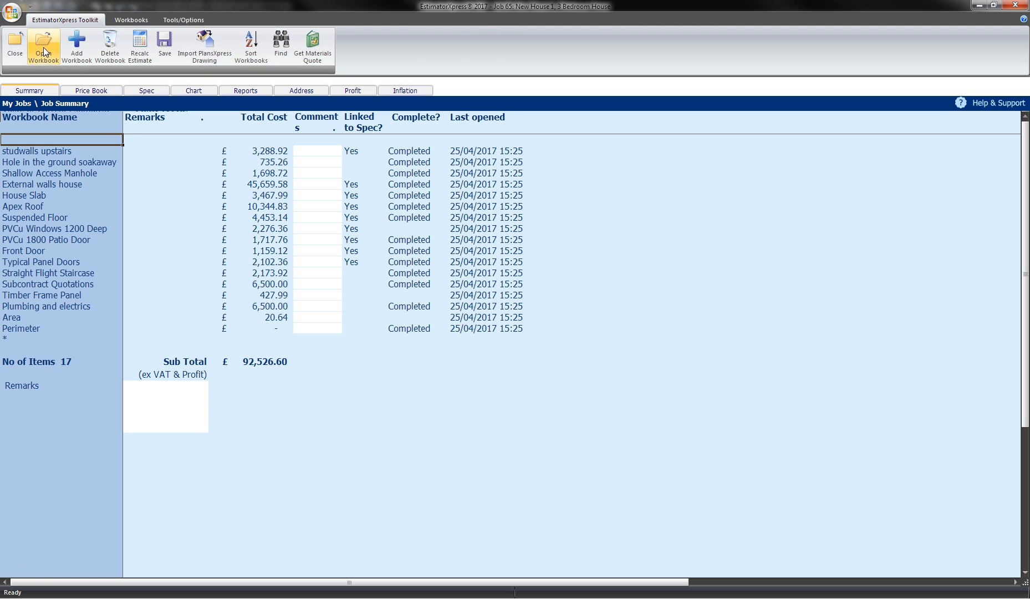
{"action": "left_click", "coordinate": [180, 91]}
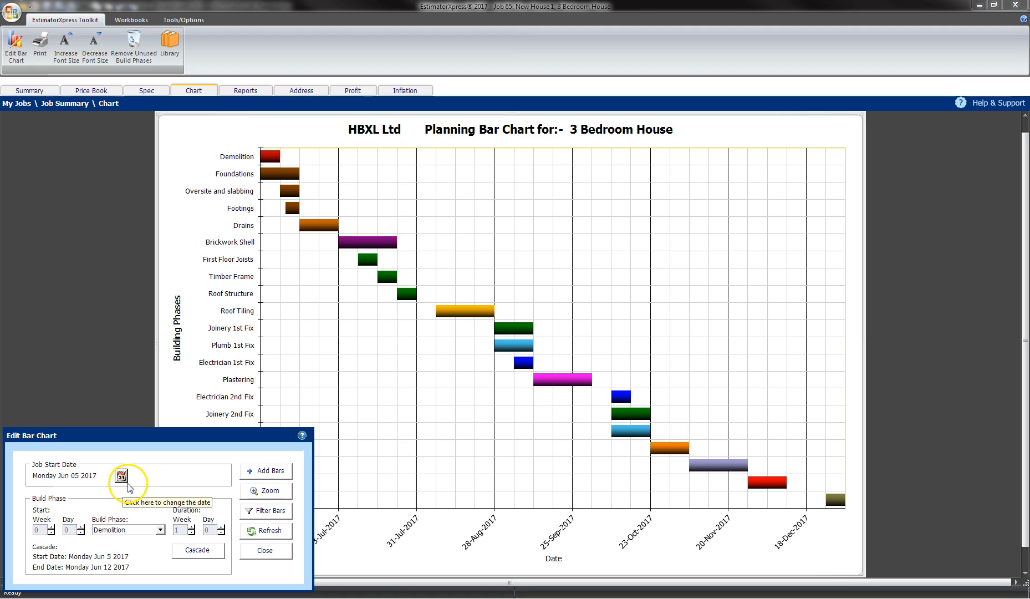
{"action": "left_click", "coordinate": [257, 552]}
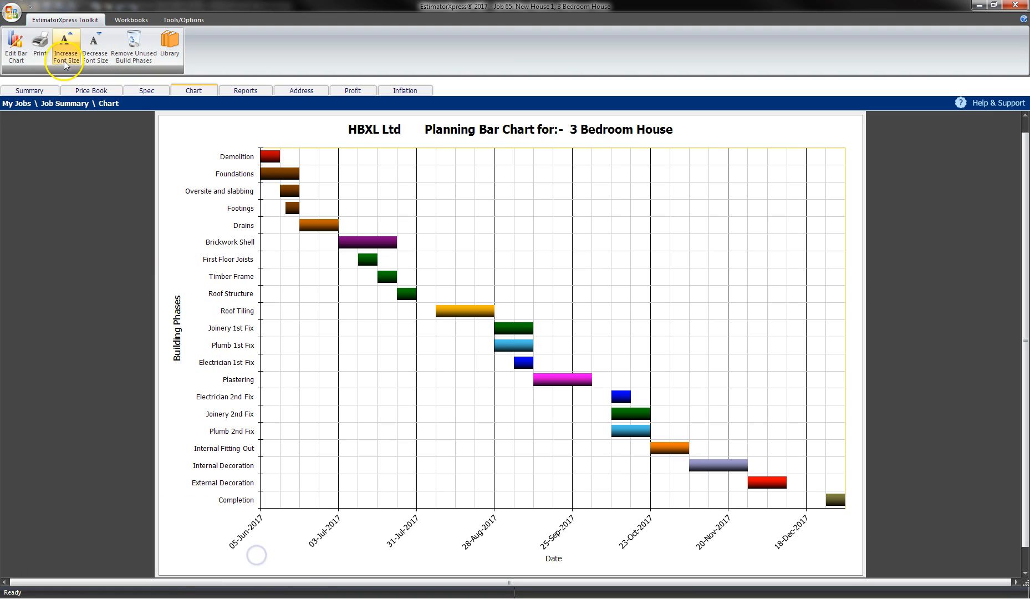
{"action": "left_click", "coordinate": [25, 93]}
{"action": "left_click", "coordinate": [16, 46]}
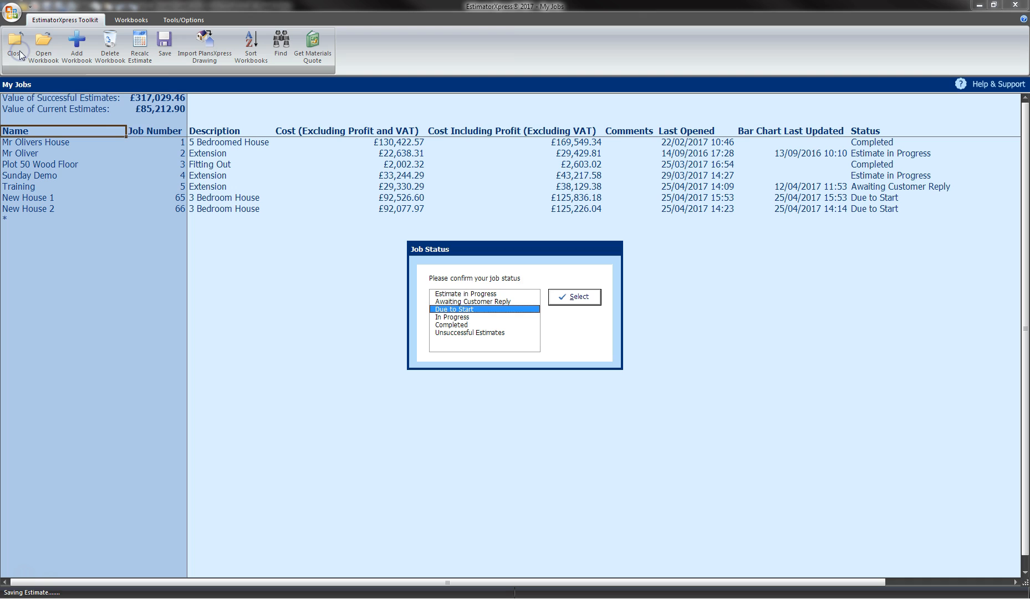
{"action": "left_click", "coordinate": [574, 297]}
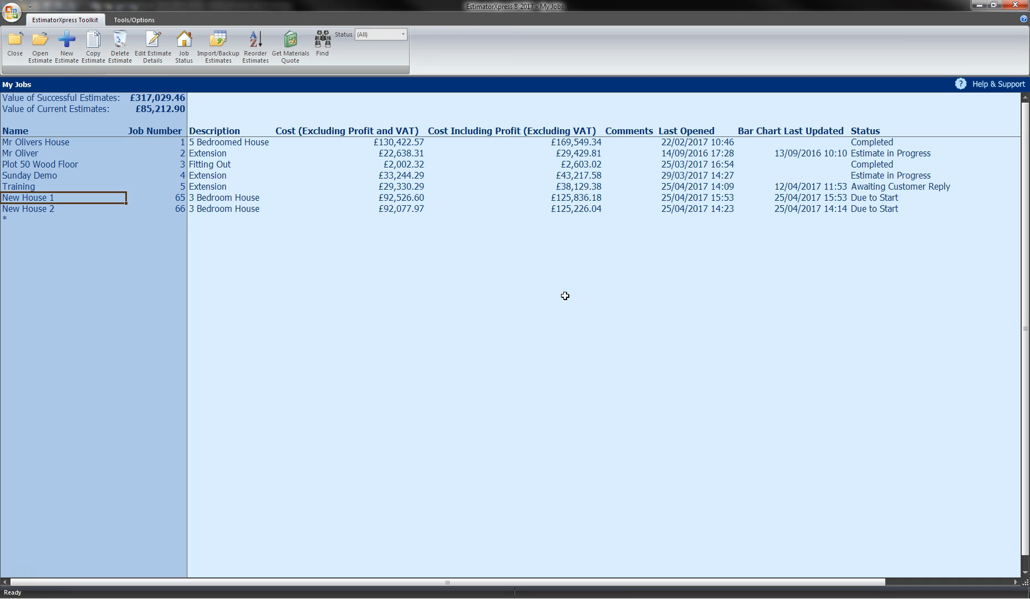
Import Job 65 New House 1 from EstimatorXpress as a new ProjectXpert programme.
{"action": "left_click", "coordinate": [611, 287]}
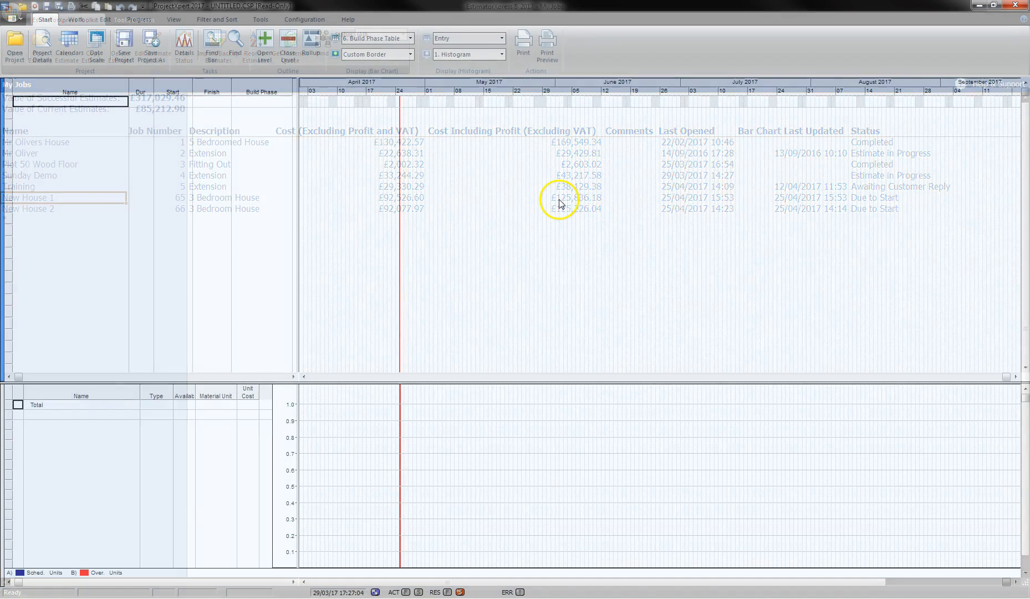
{"action": "left_click", "coordinate": [260, 20]}
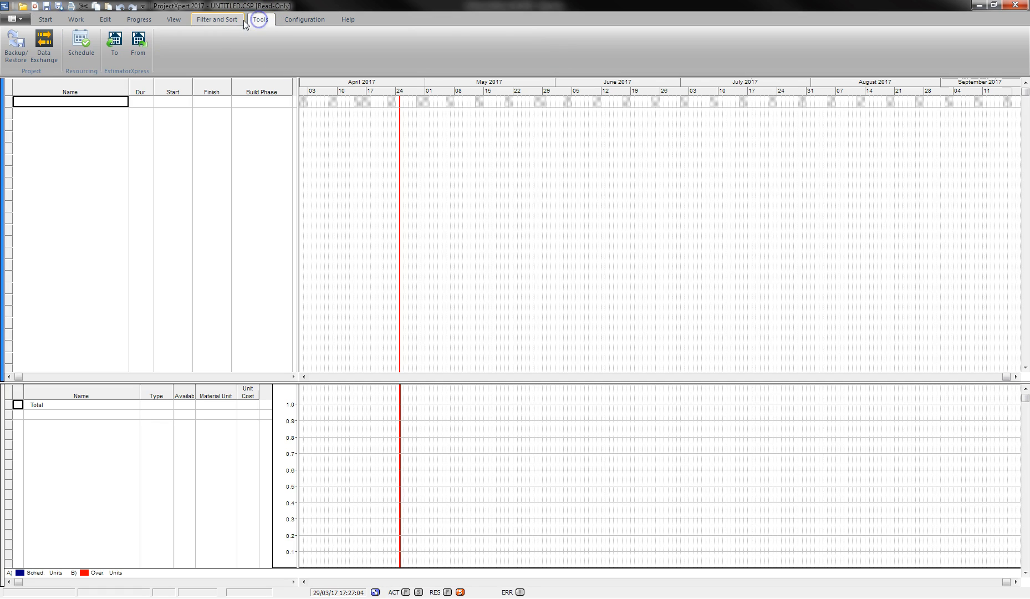
{"action": "left_click", "coordinate": [144, 47]}
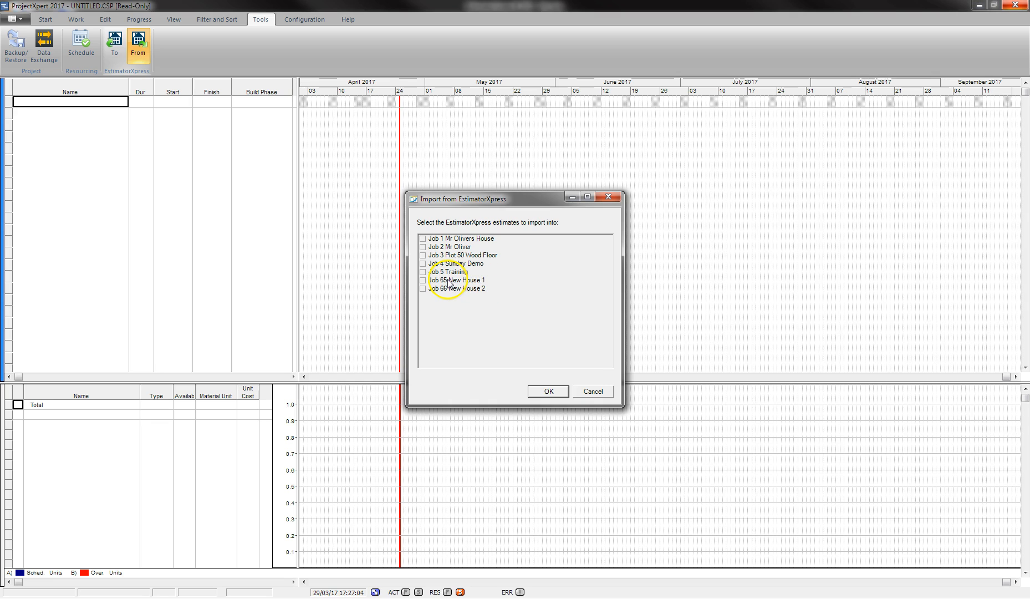
{"action": "left_click", "coordinate": [422, 280]}
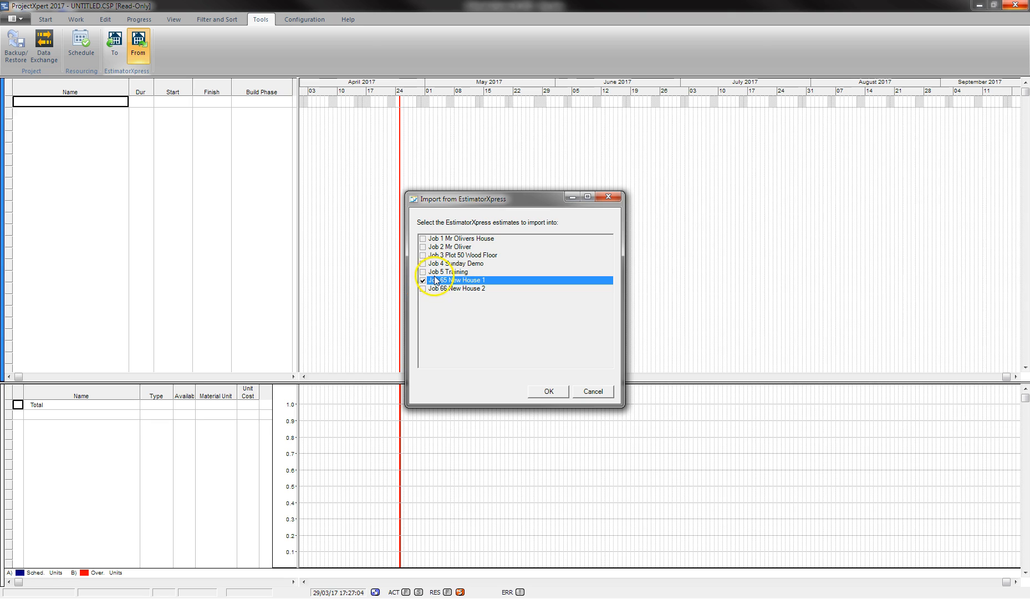
{"action": "left_click", "coordinate": [547, 392]}
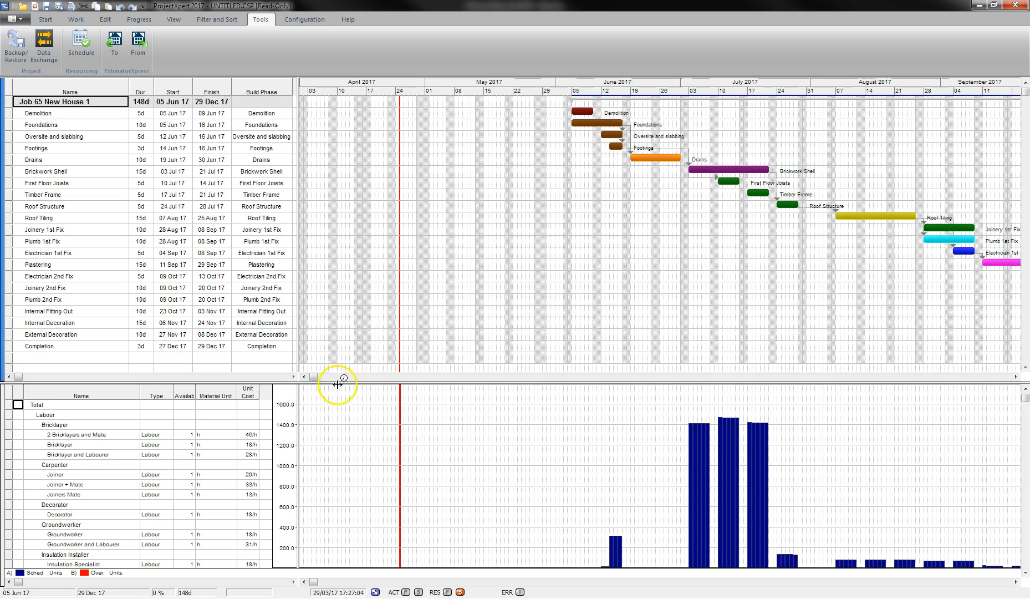
Bring the June start into view and display the Labour group's loading in the histogram.
{"action": "left_click", "coordinate": [313, 377]}
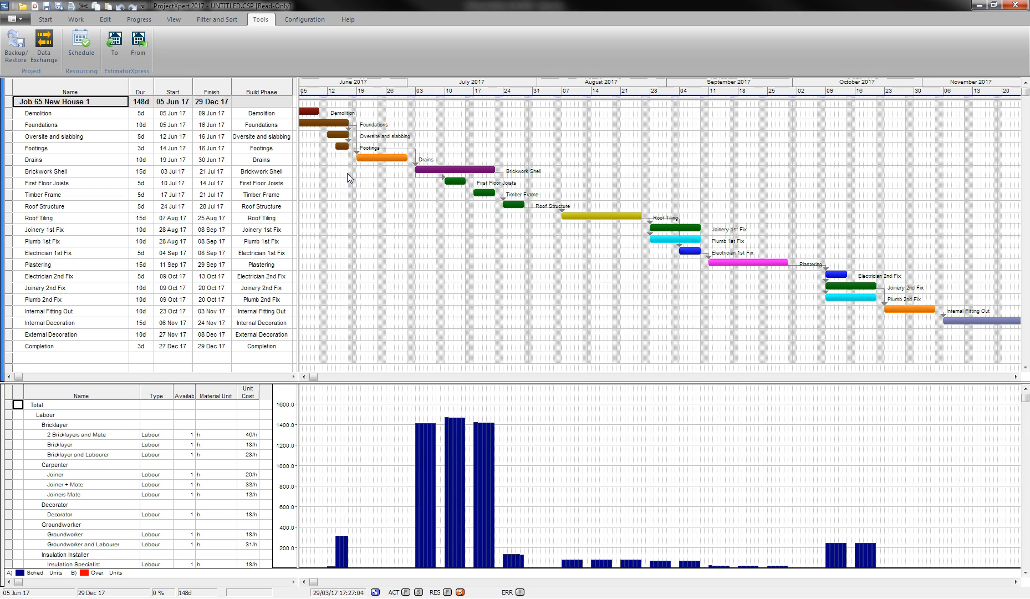
{"action": "key", "text": "Down"}
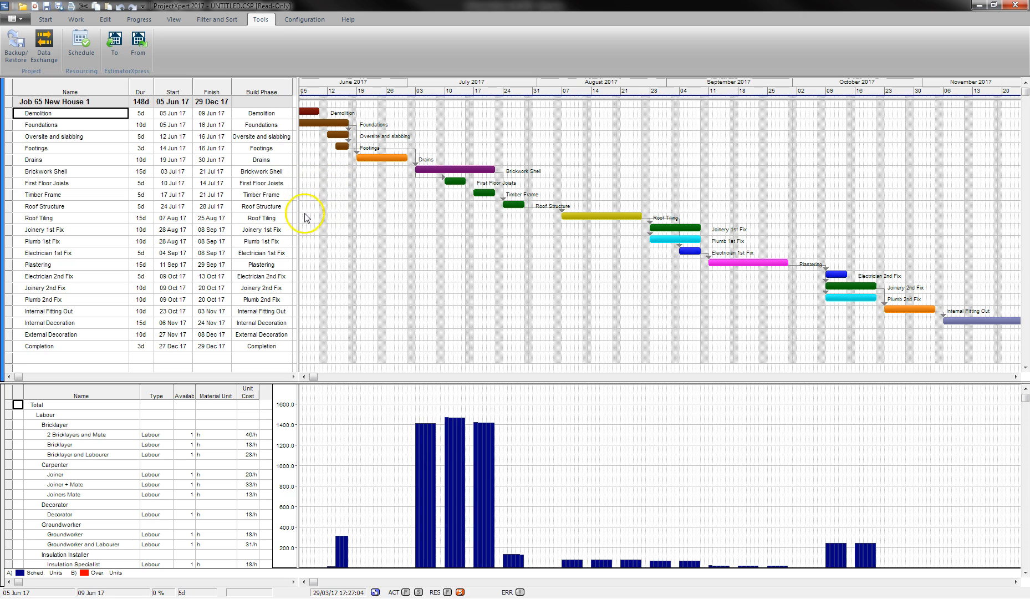
{"action": "left_click", "coordinate": [97, 111]}
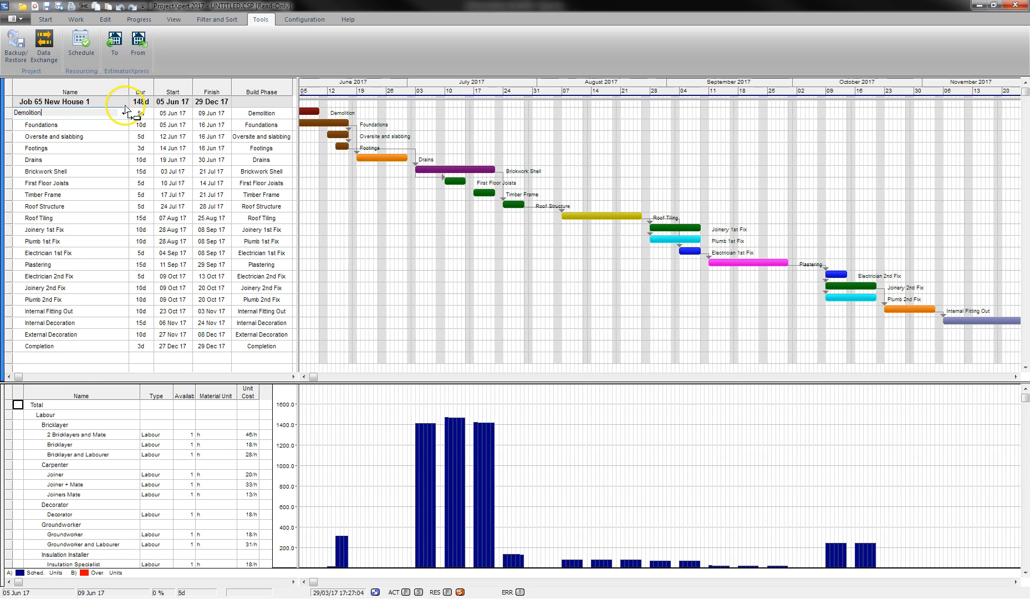
{"action": "left_click", "coordinate": [105, 123]}
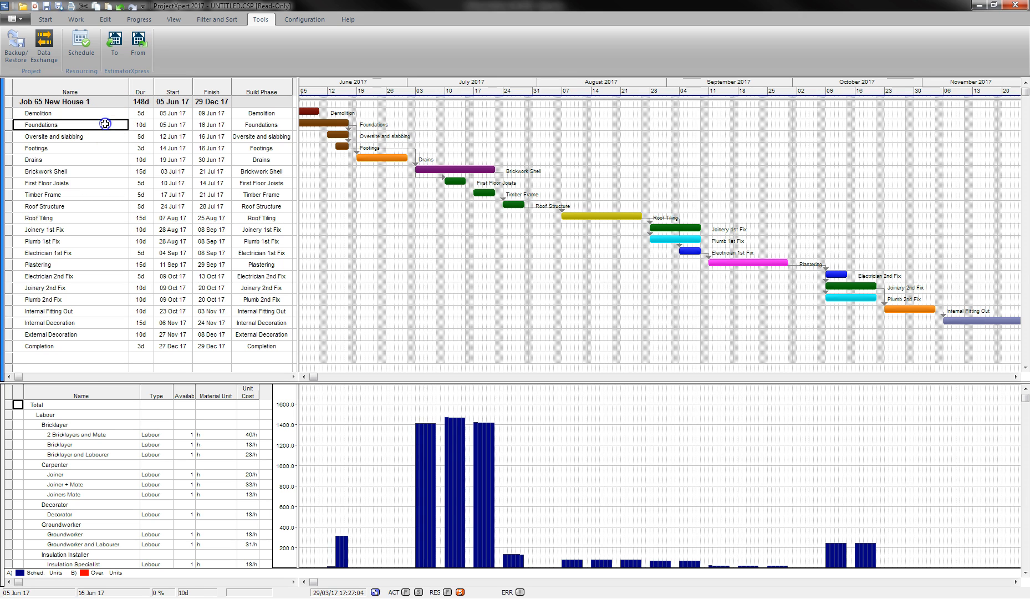
{"action": "left_click", "coordinate": [101, 404]}
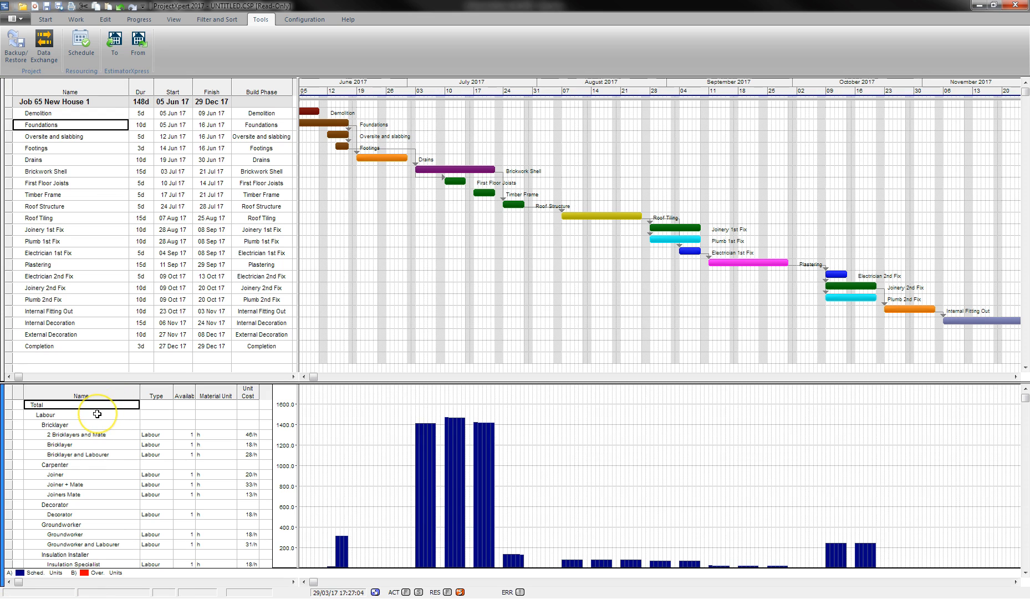
{"action": "left_click_drag", "start_coordinate": [97, 414], "coordinate": [99, 415]}
{"action": "left_click", "coordinate": [86, 415]}
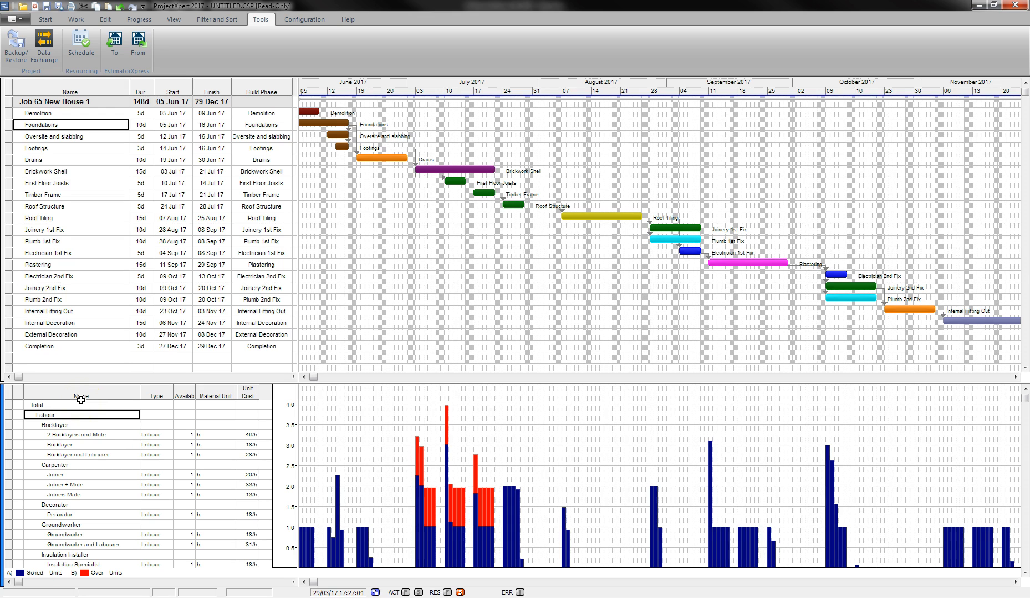
Shorten Demolition to 2 days and Foundations to 5 days, and move Oversite and slabbing to 05 Jun.
{"action": "left_click", "coordinate": [321, 112]}
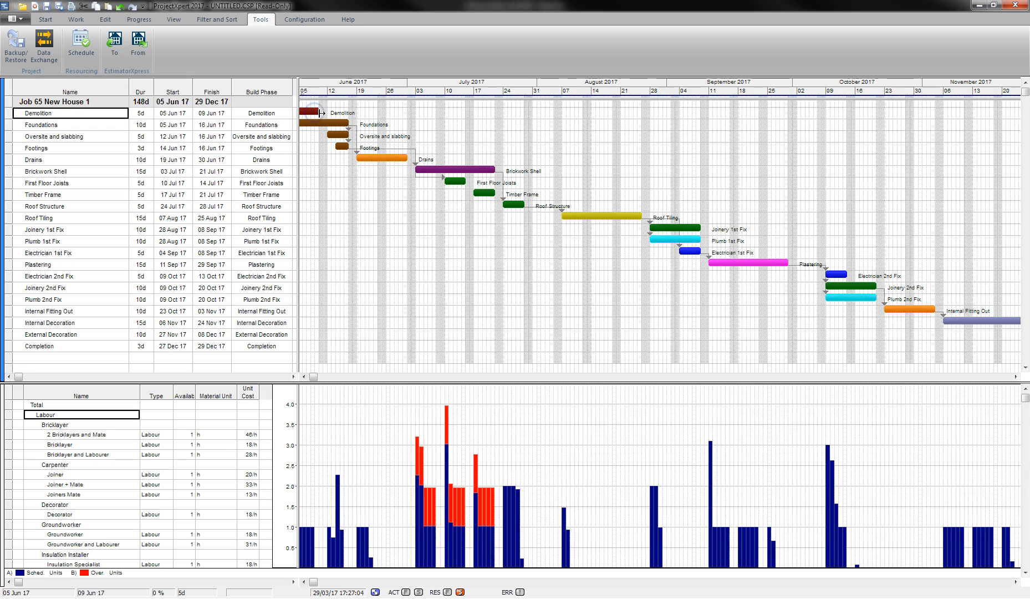
{"action": "left_click_drag", "start_coordinate": [320, 113], "coordinate": [307, 111]}
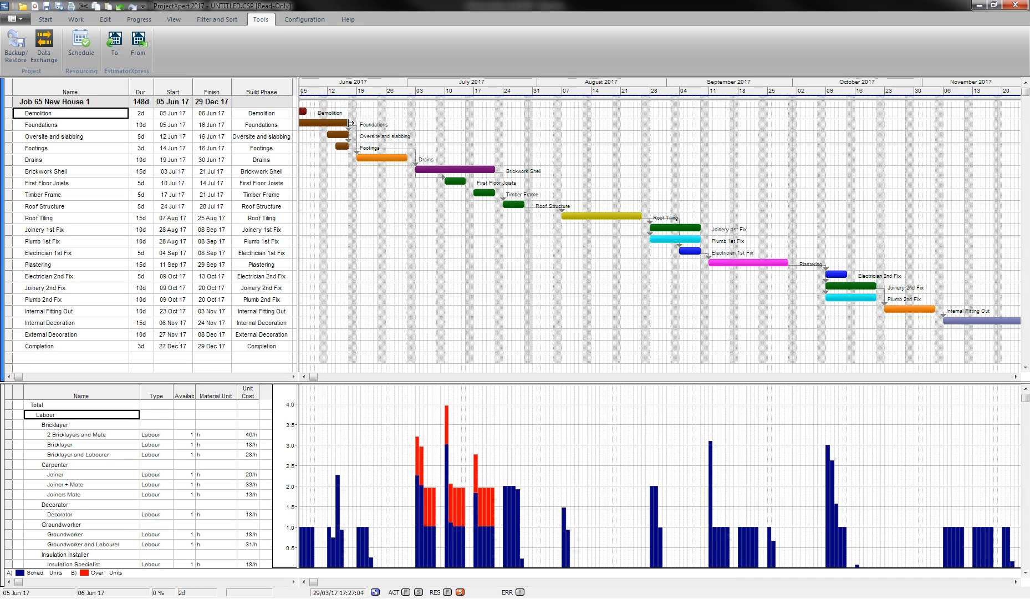
{"action": "left_click_drag", "start_coordinate": [349, 123], "coordinate": [349, 122]}
{"action": "left_click_drag", "start_coordinate": [348, 123], "coordinate": [320, 121]}
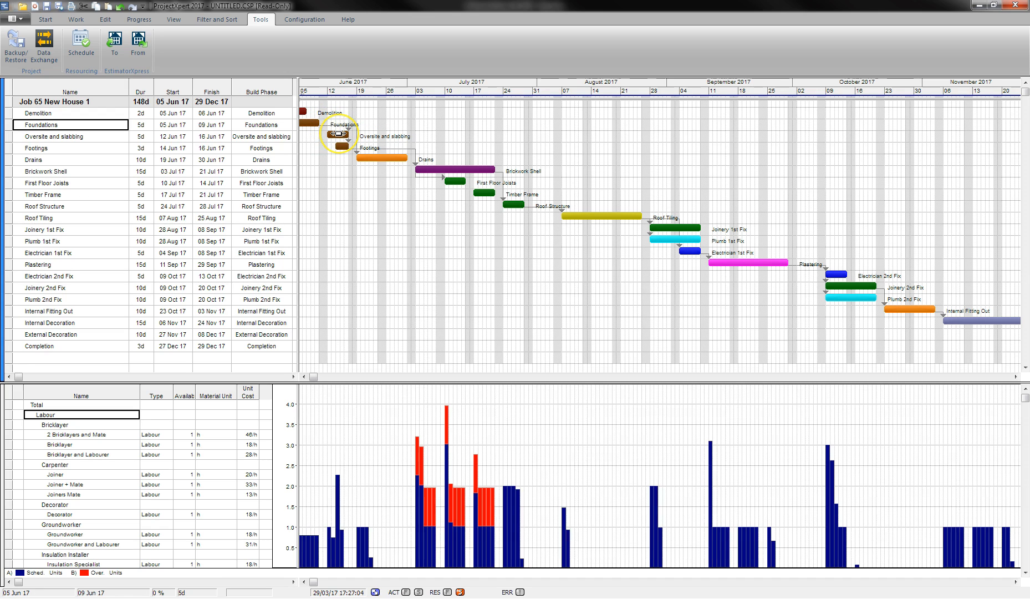
{"action": "left_click", "coordinate": [338, 133]}
{"action": "left_click_drag", "start_coordinate": [338, 133], "coordinate": [314, 145]}
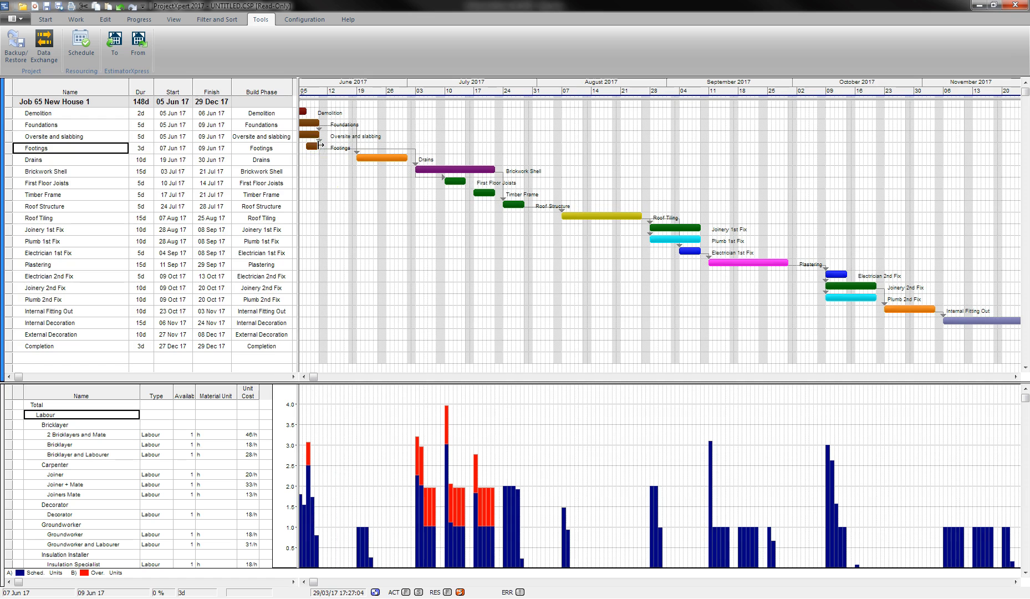
Compare the Bricklayer, full Labour and Groundworker loadings in the histogram.
{"action": "left_click", "coordinate": [124, 426]}
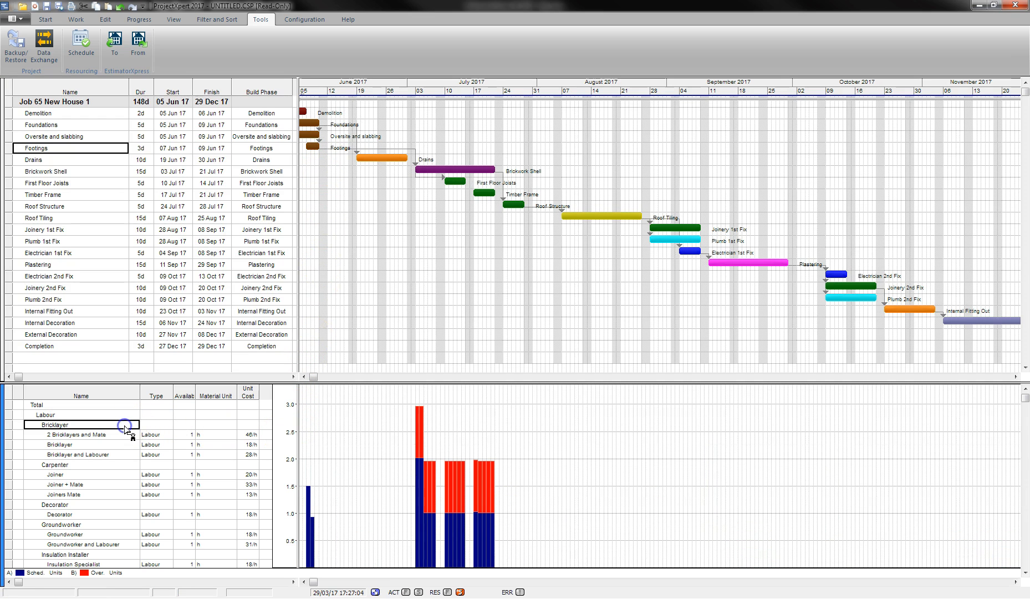
{"action": "left_click", "coordinate": [124, 415]}
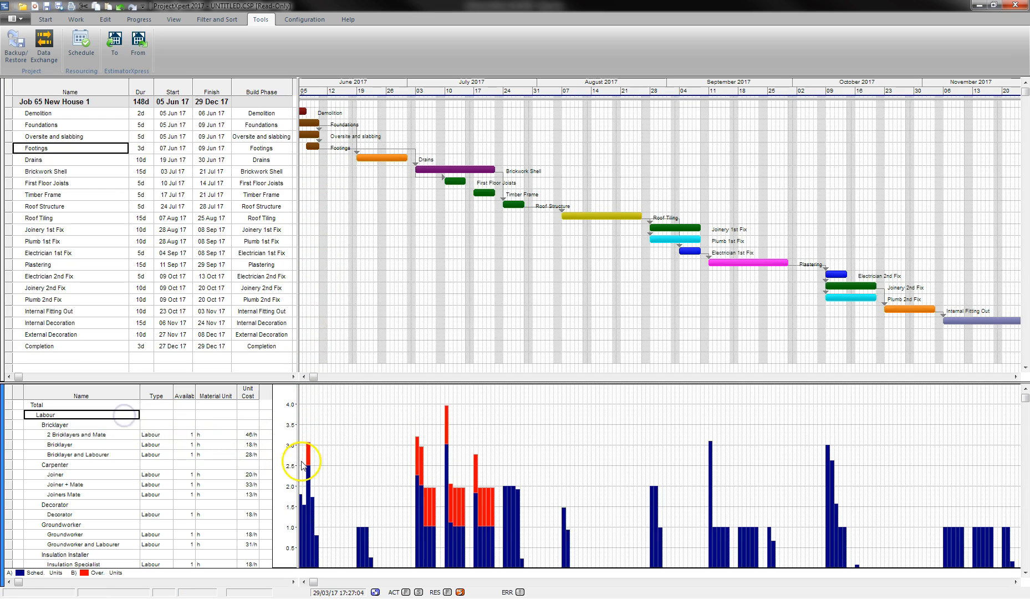
{"action": "left_click", "coordinate": [75, 523]}
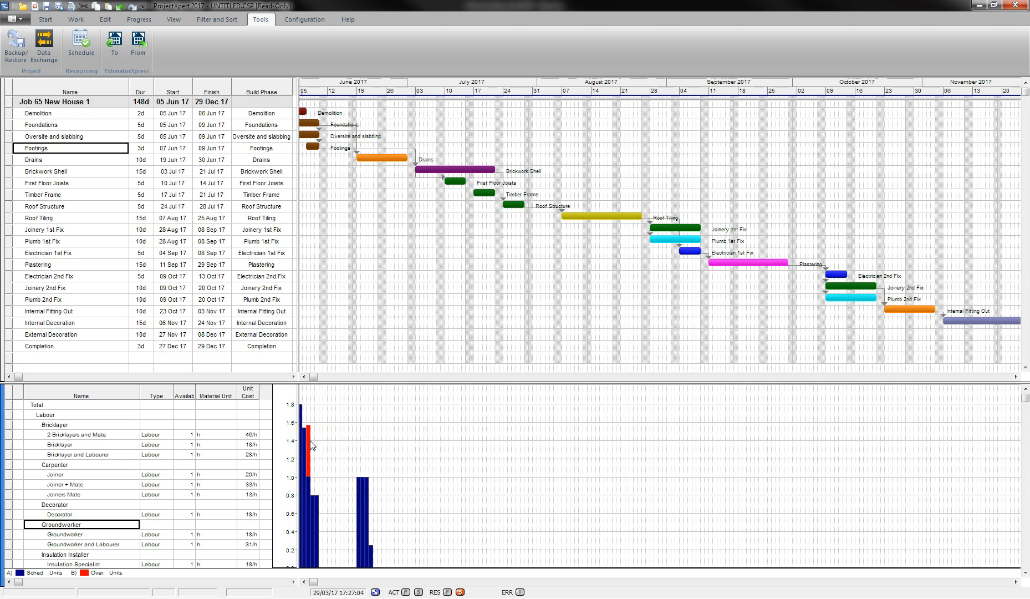
Move Footings to start 12 Jun and show the Labour loading again.
{"action": "left_click", "coordinate": [311, 145]}
{"action": "left_click_drag", "start_coordinate": [311, 145], "coordinate": [331, 146]}
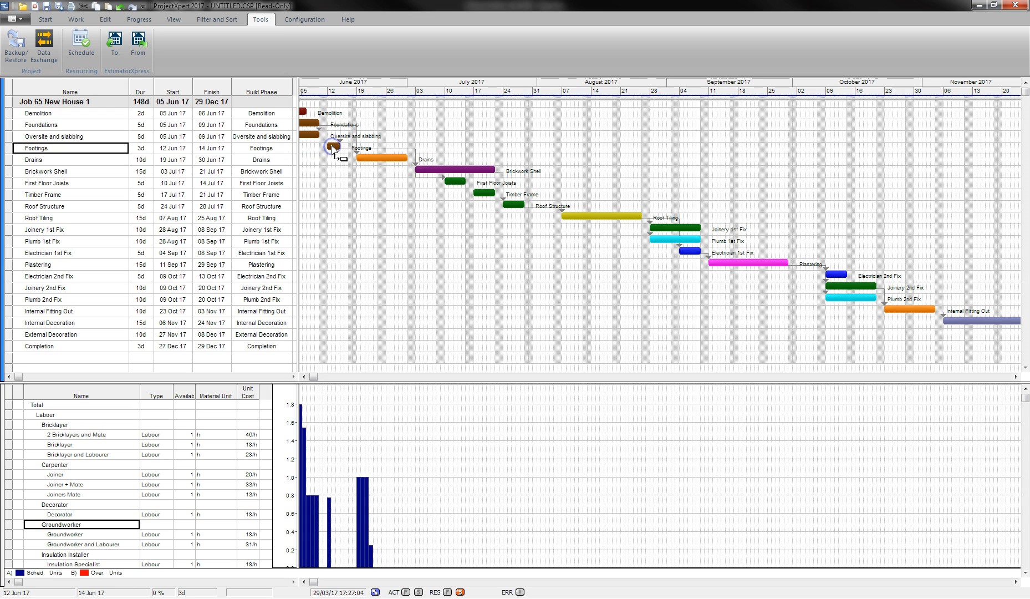
{"action": "left_click", "coordinate": [115, 159]}
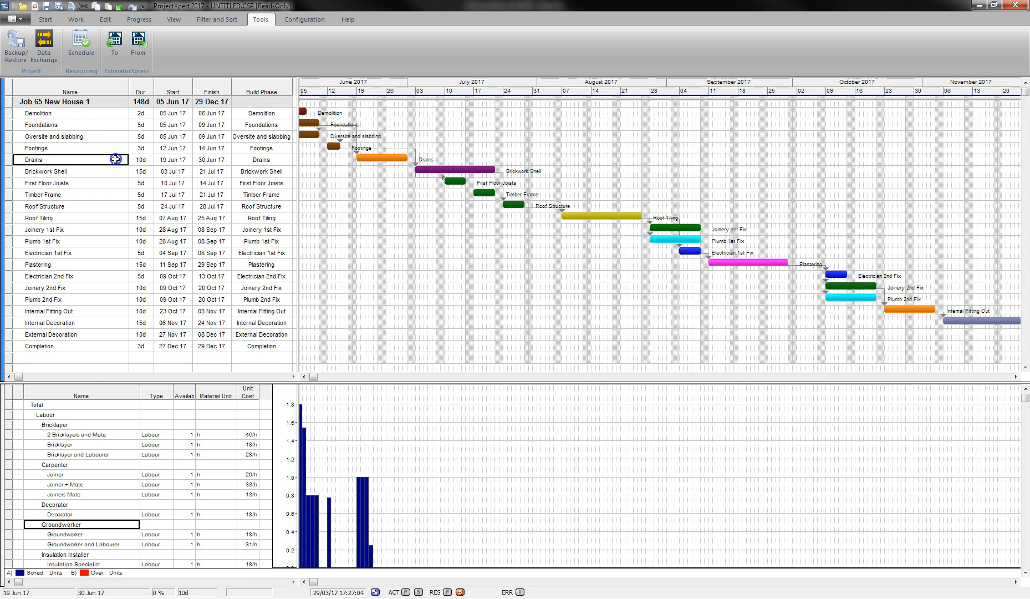
{"action": "left_click", "coordinate": [67, 414]}
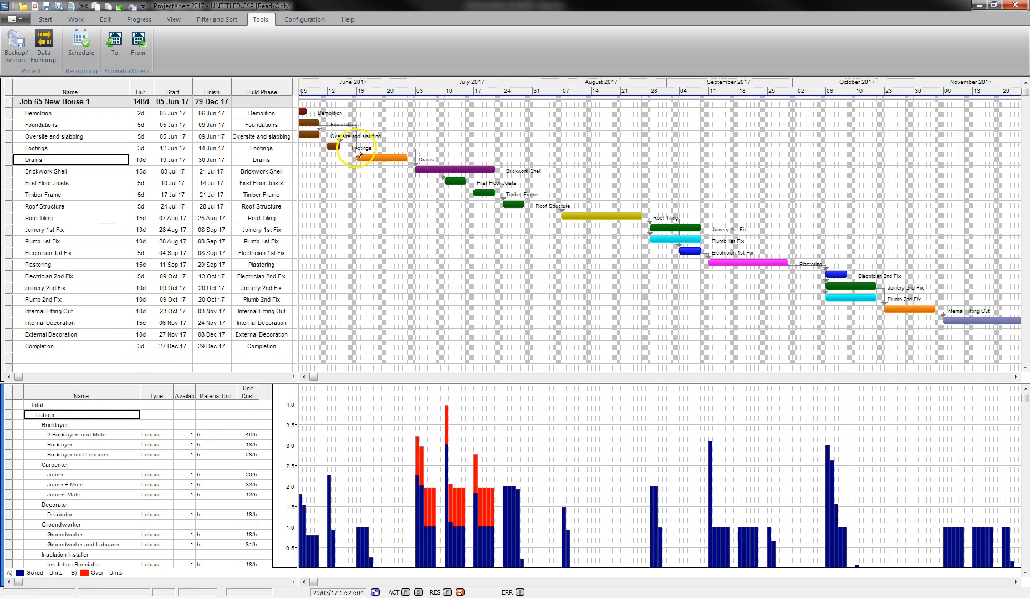
Try Drains durations of 5 and 3 days, settling on 4 days to finish 22 Jun.
{"action": "left_click", "coordinate": [139, 158]}
{"action": "type", "text": "5"}
{"action": "key", "text": "Return"}
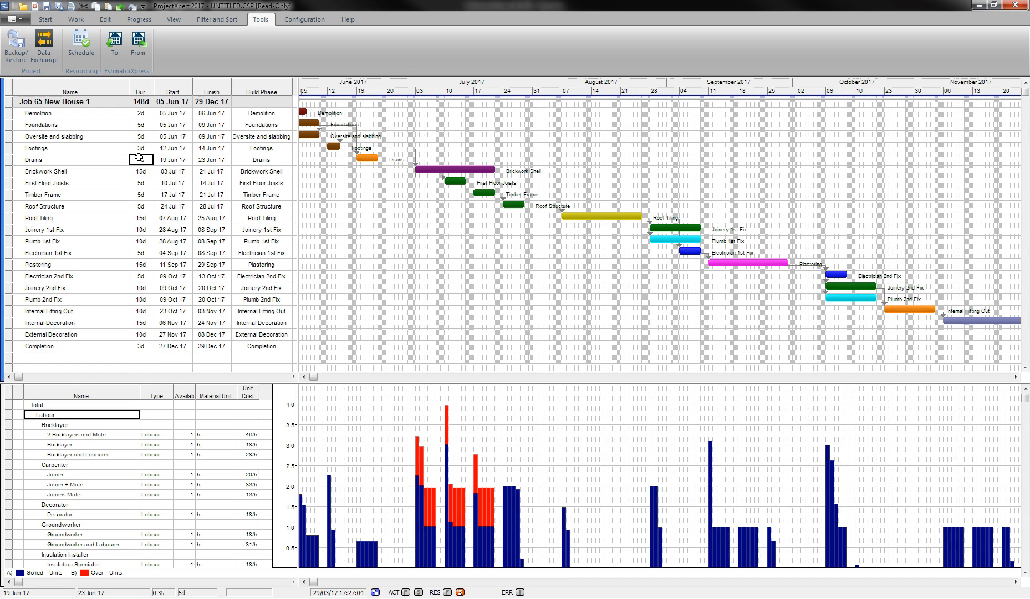
{"action": "type", "text": "4"}
{"action": "key", "text": "Return"}
{"action": "type", "text": "3"}
{"action": "key", "text": "Return"}
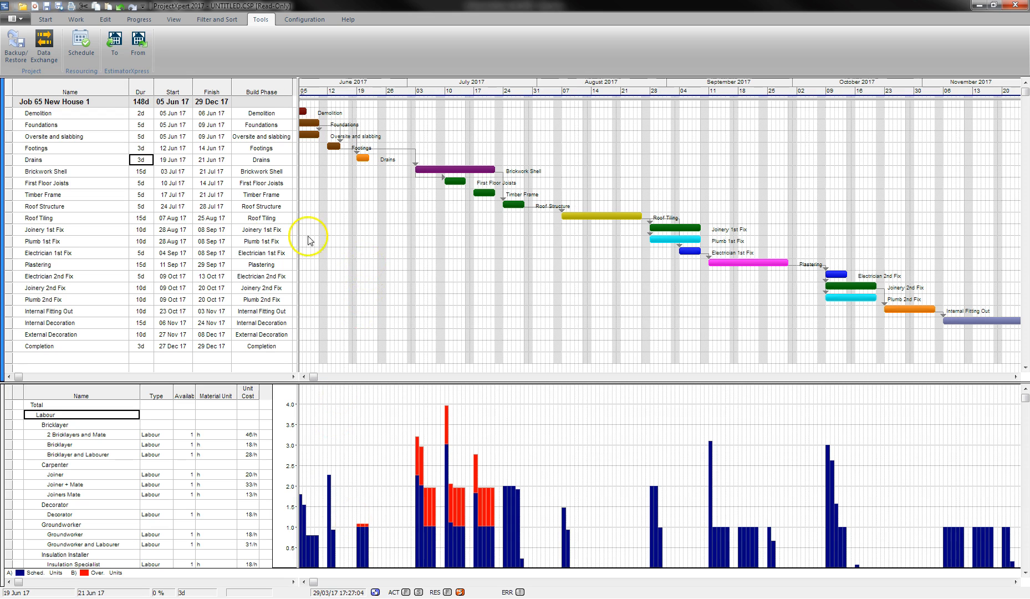
{"action": "left_click", "coordinate": [146, 159]}
{"action": "type", "text": "4"}
{"action": "key", "text": "BackSpace"}
{"action": "key", "text": "BackSpace"}
{"action": "key", "text": "BackSpace"}
{"action": "key", "text": "Return"}
{"action": "left_click", "coordinate": [151, 159]}
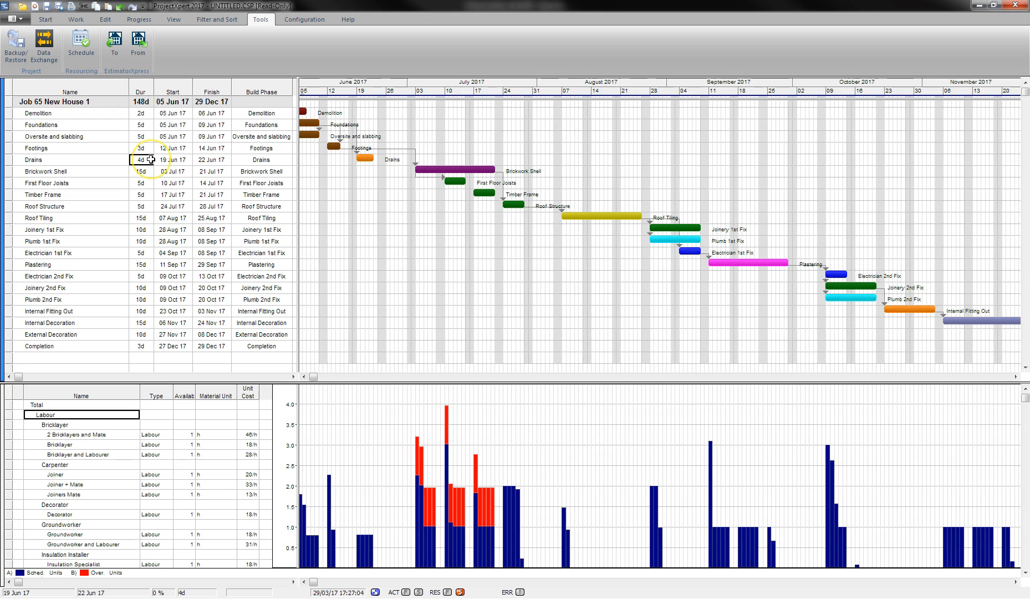
{"action": "left_click", "coordinate": [394, 178]}
Drag Brickwork Shell to 26 Jun, dismiss the non-work warning, and modify its predecessor link.
{"action": "left_click_drag", "start_coordinate": [394, 178], "coordinate": [441, 168]}
{"action": "left_click", "coordinate": [442, 168]}
{"action": "left_click_drag", "start_coordinate": [441, 167], "coordinate": [408, 169]}
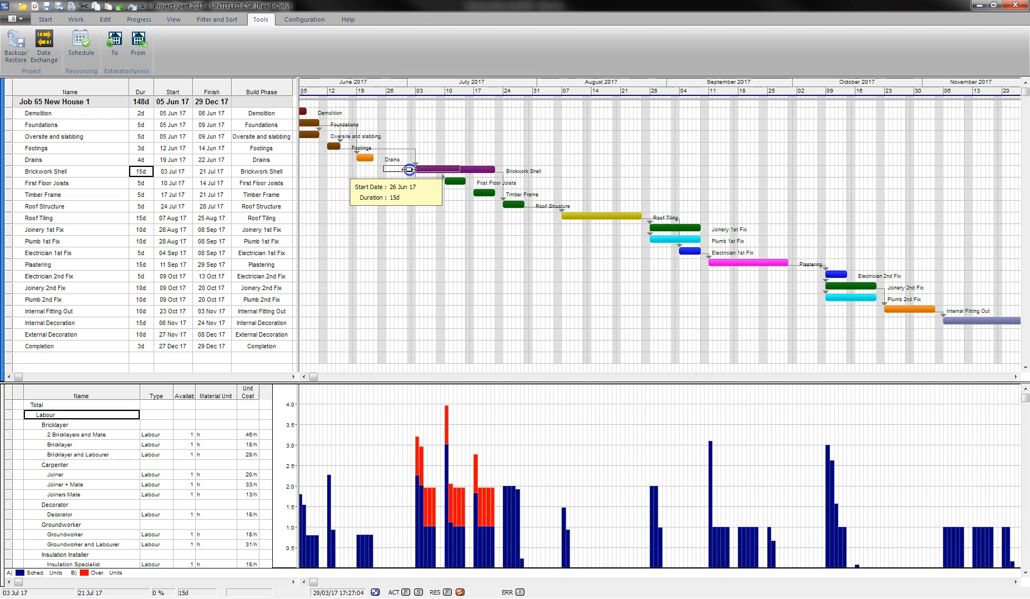
{"action": "left_click_drag", "start_coordinate": [408, 169], "coordinate": [409, 169]}
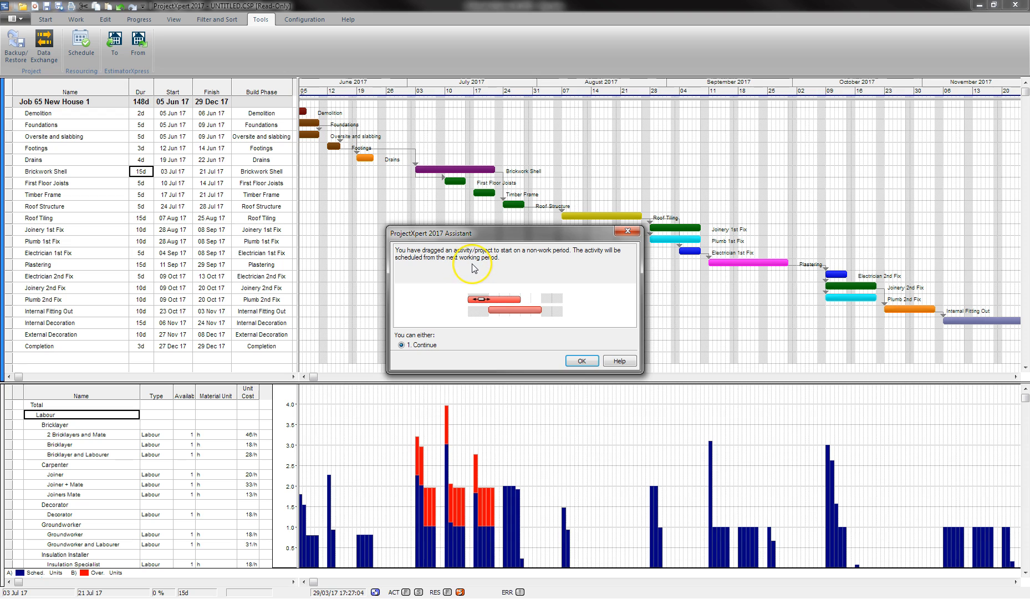
{"action": "left_click", "coordinate": [576, 360]}
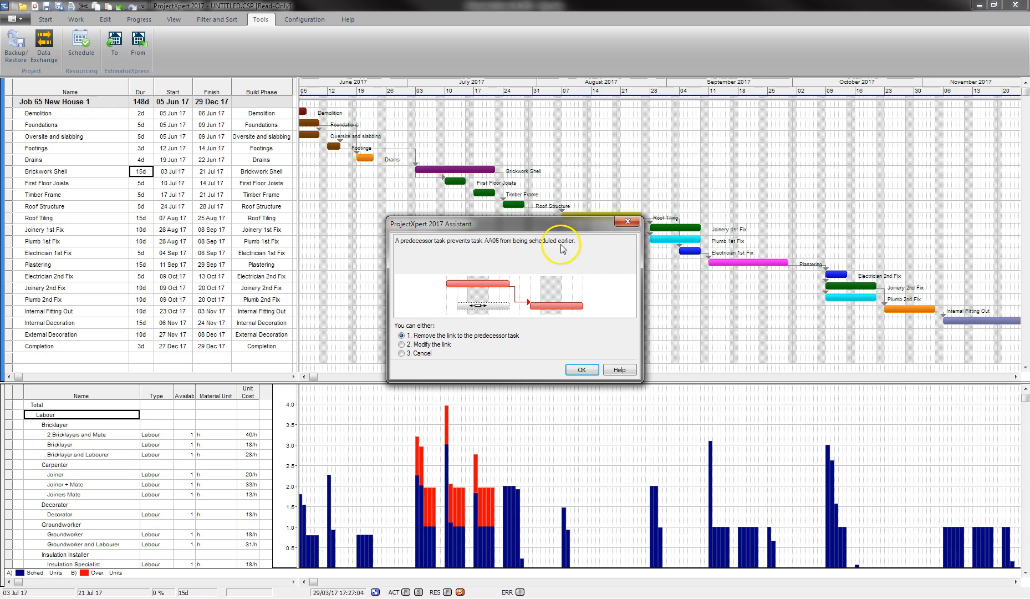
{"action": "left_click", "coordinate": [581, 369]}
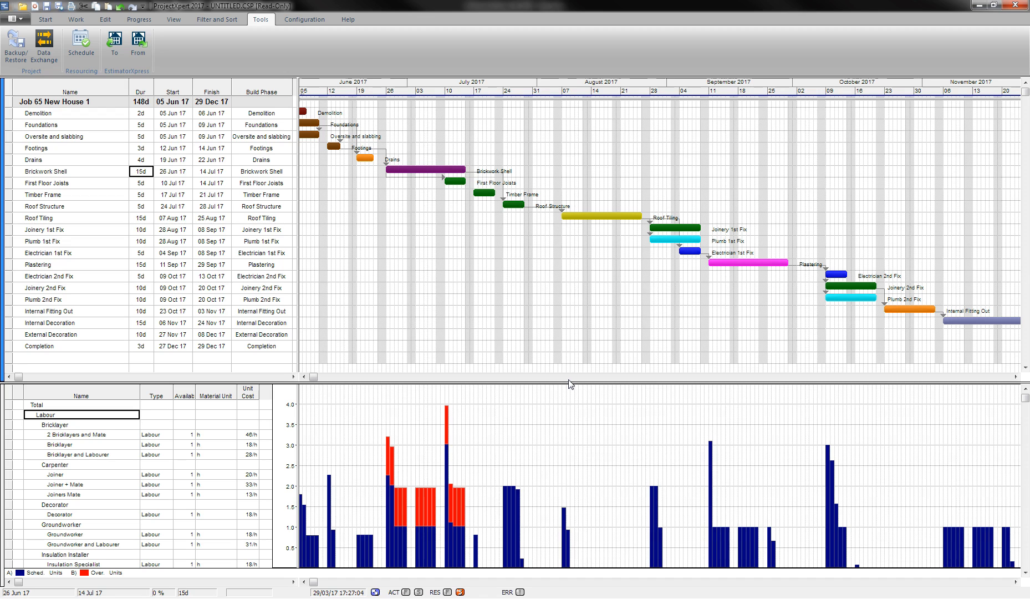
Compare Bricklayer, Bricklayer and Labourer, and 2 Bricklayers and Mate histograms, revealing July over-allocation.
{"action": "left_click", "coordinate": [70, 425]}
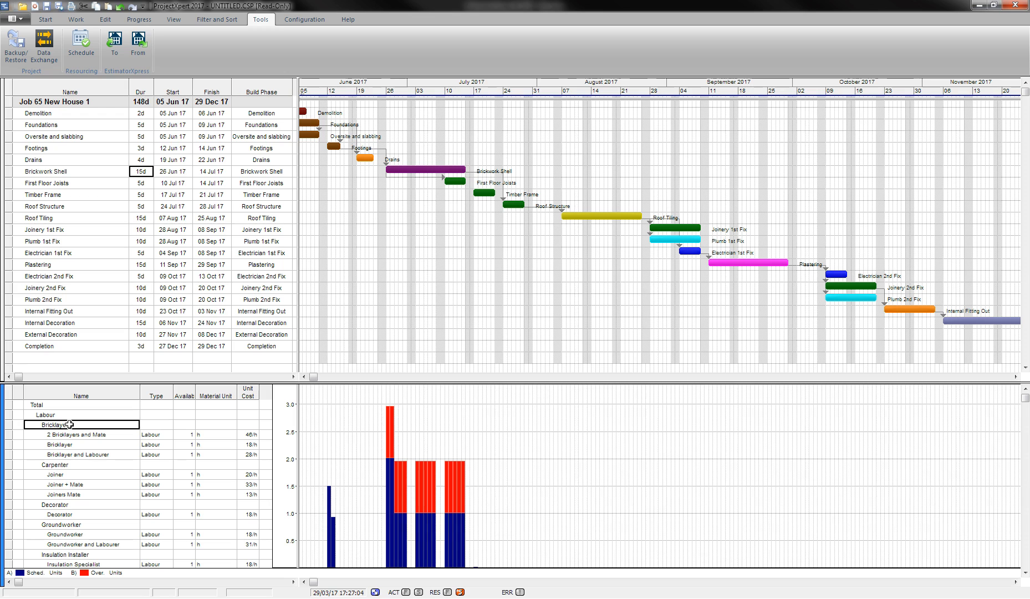
{"action": "left_click", "coordinate": [66, 435]}
{"action": "left_click", "coordinate": [440, 438]}
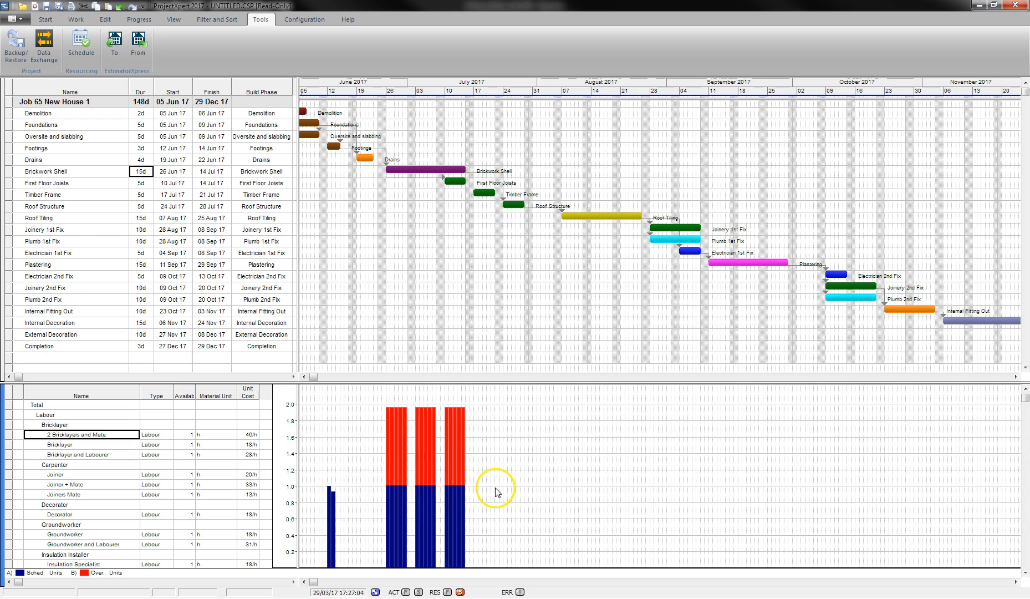
{"action": "left_click", "coordinate": [112, 445]}
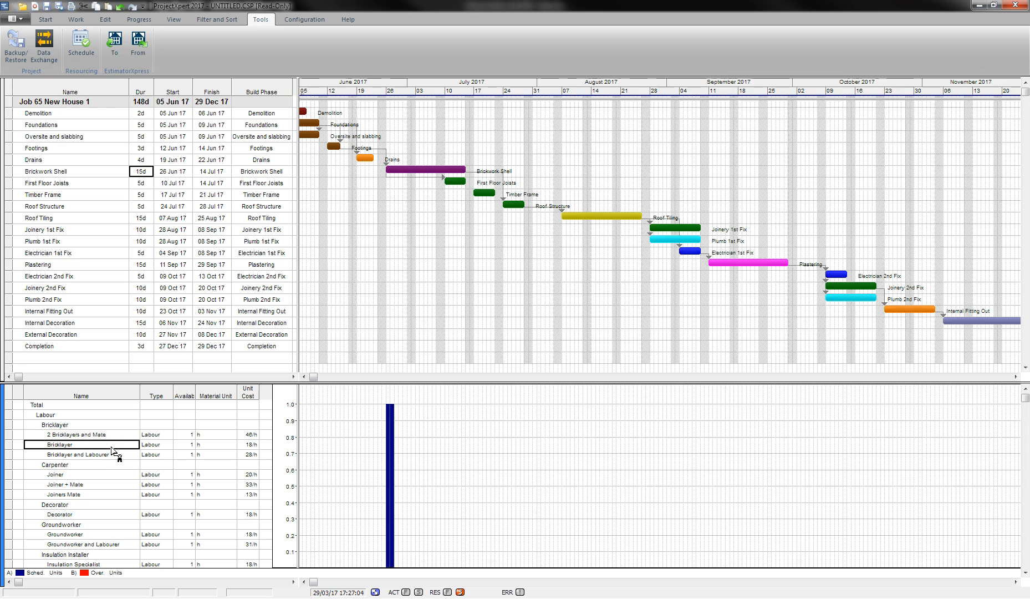
{"action": "left_click", "coordinate": [111, 452]}
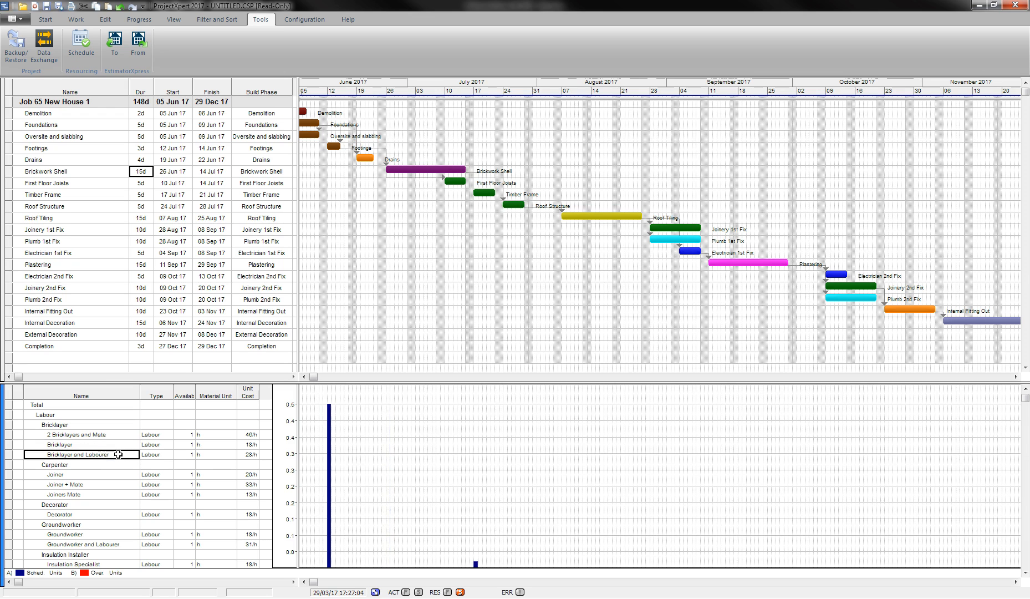
{"action": "left_click", "coordinate": [111, 435]}
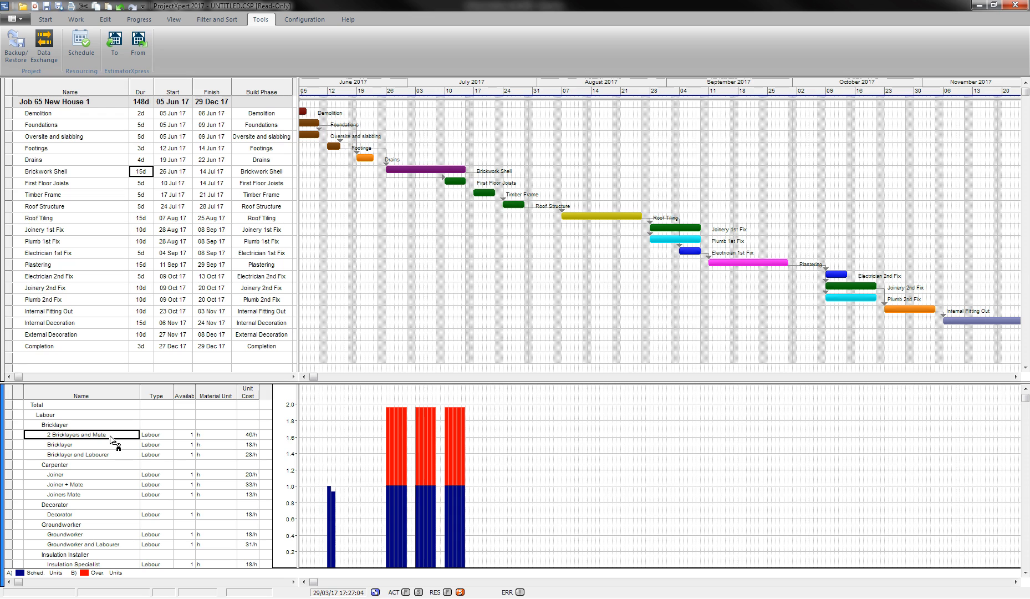
{"action": "left_click", "coordinate": [118, 438]}
Set 2 Bricklayers and Mate availability to 2, then show overall Labour loading.
{"action": "left_click", "coordinate": [181, 435]}
{"action": "type", "text": "2"}
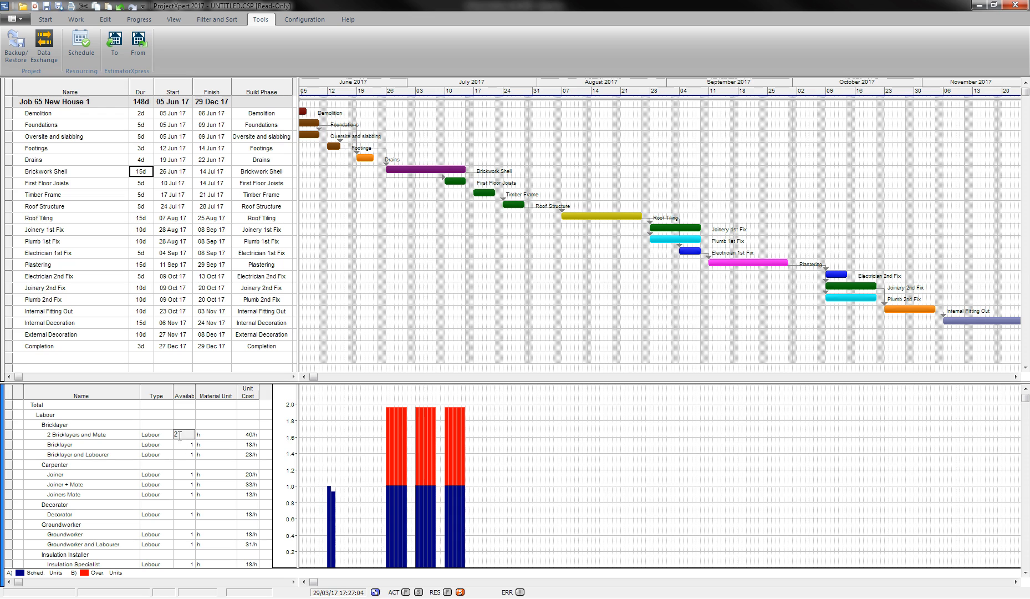
{"action": "key", "text": "Return"}
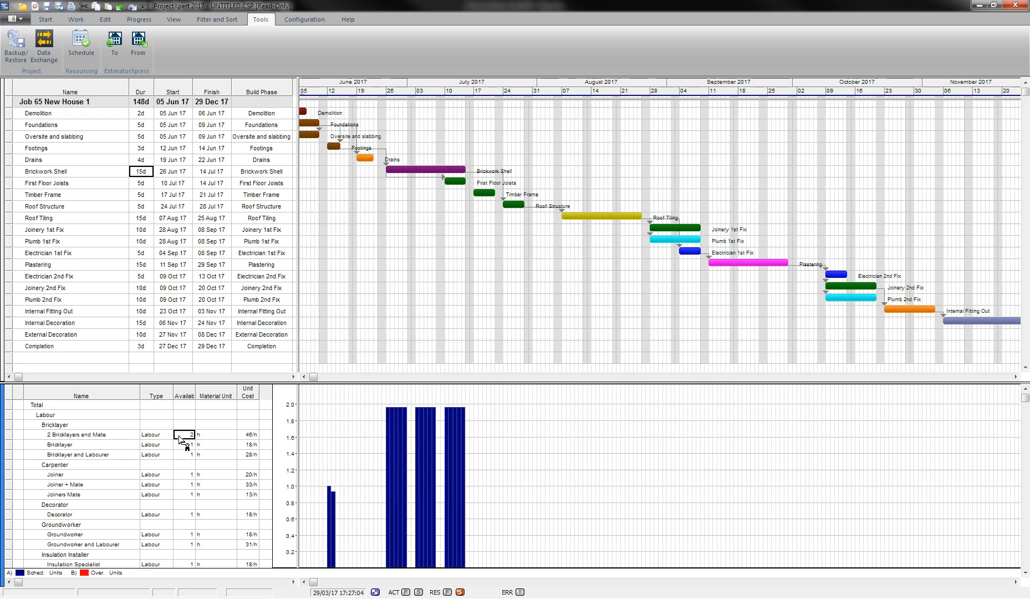
{"action": "left_click", "coordinate": [170, 430]}
{"action": "left_click", "coordinate": [65, 415]}
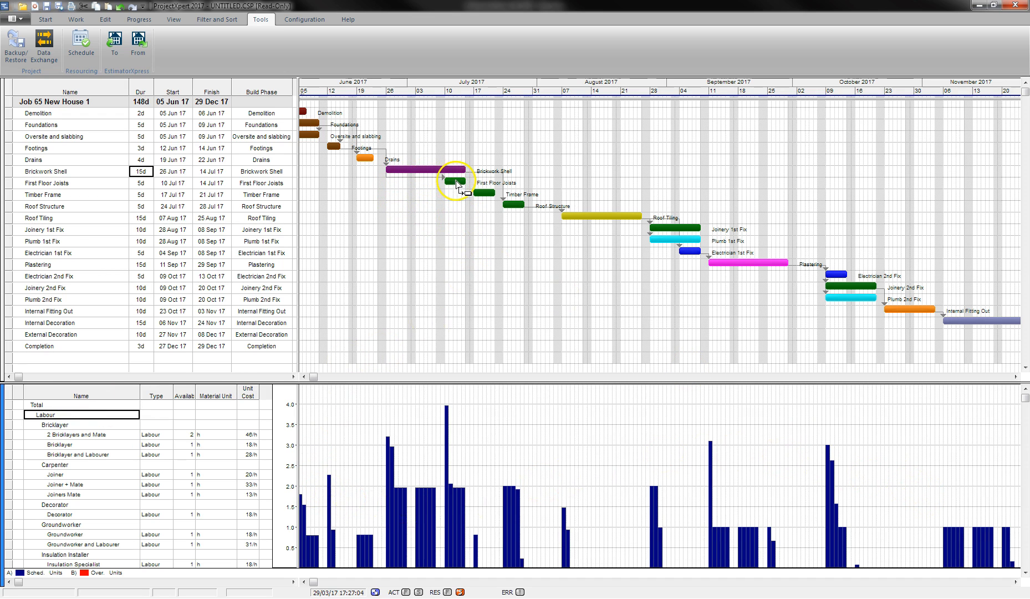
Move First Floor Joists to start 03 Jul 17 and set its duration to 2 days.
{"action": "left_click_drag", "start_coordinate": [454, 179], "coordinate": [426, 177]}
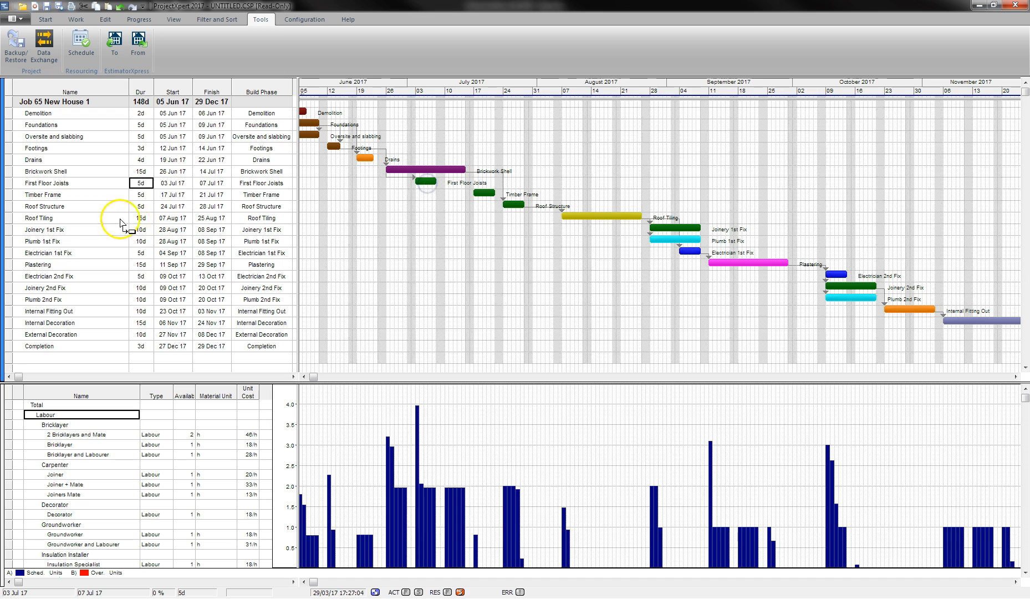
{"action": "type", "text": "3"}
{"action": "key", "text": "Return"}
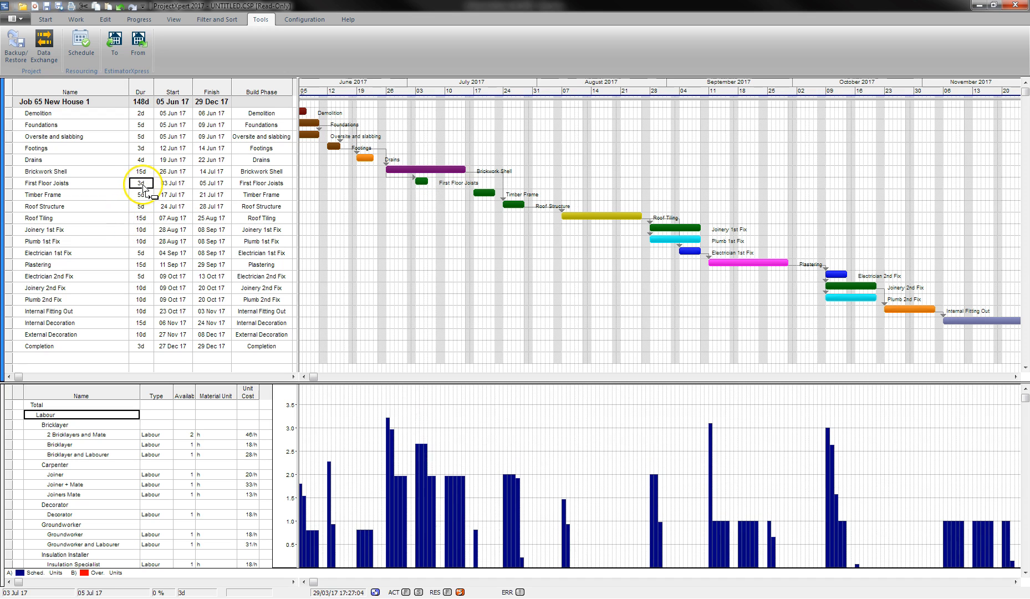
{"action": "type", "text": "2"}
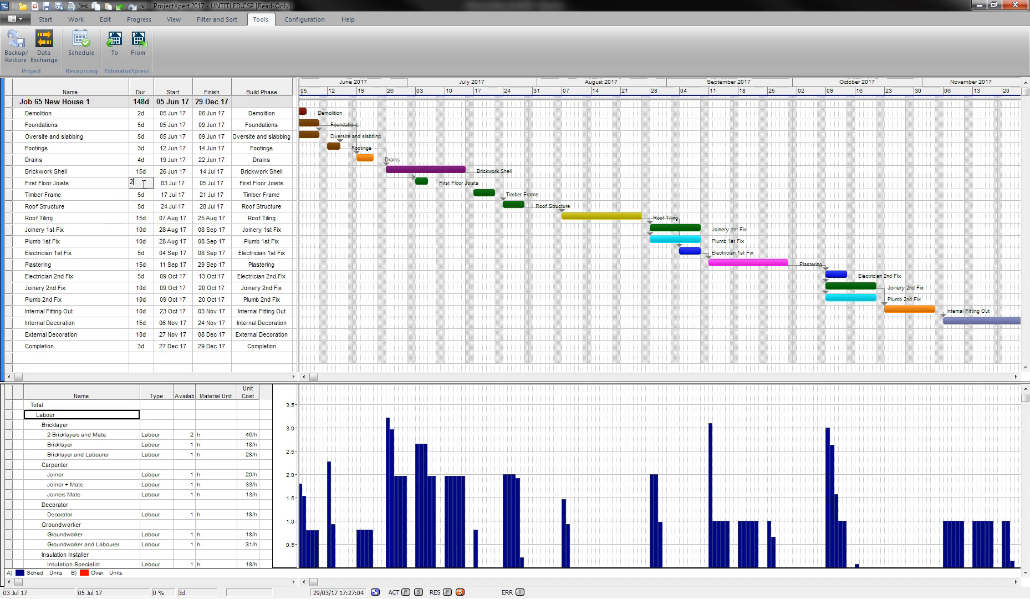
{"action": "key", "text": "Return"}
{"action": "type", "text": "1"}
{"action": "key", "text": "Return"}
{"action": "left_click", "coordinate": [397, 427]}
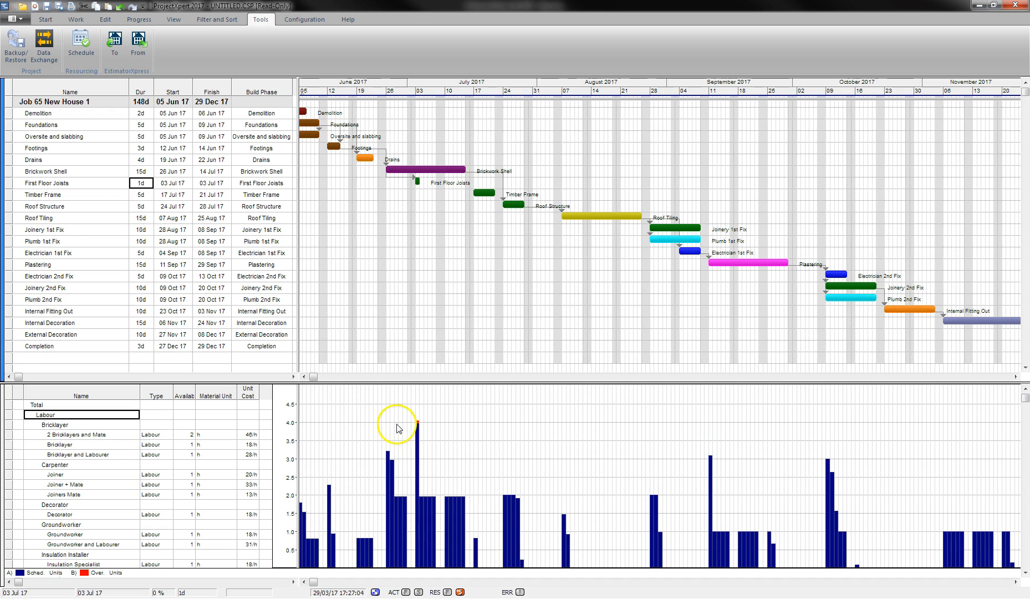
{"action": "type", "text": "2"}
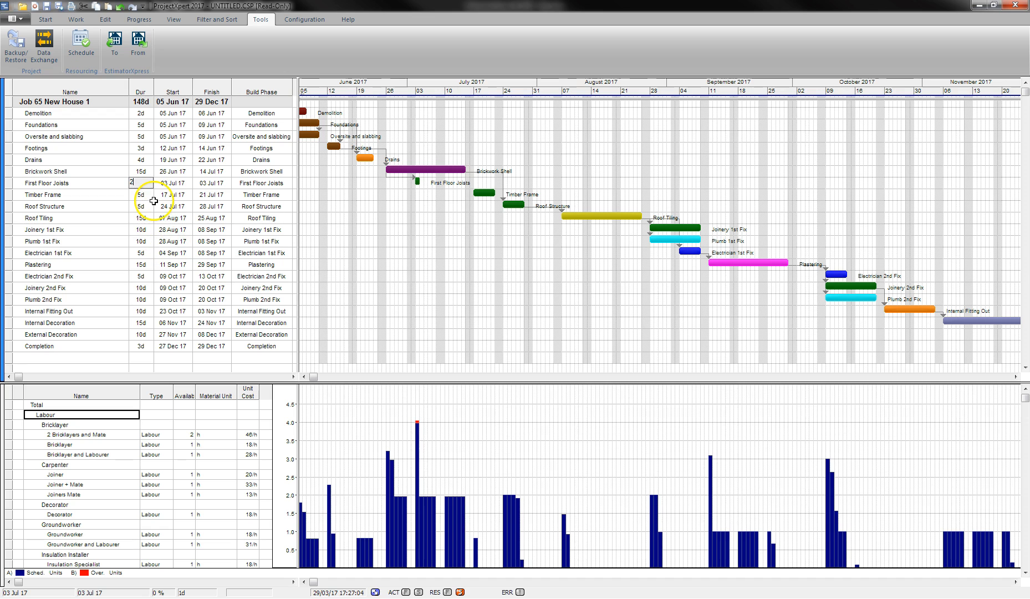
{"action": "key", "text": "Return"}
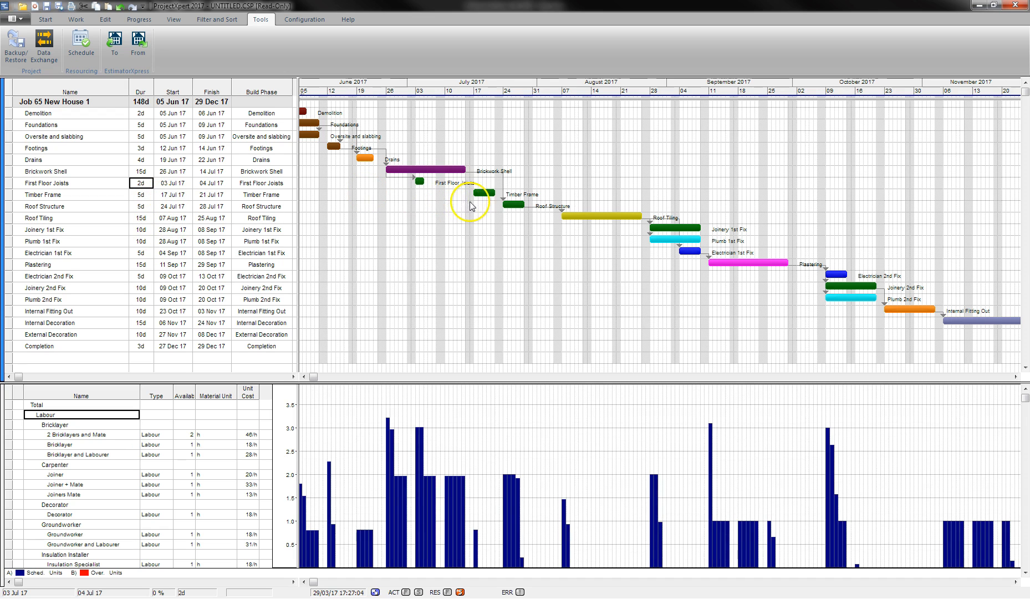
Move Timber Frame to 10 Jul 17 and set its duration to 1 day.
{"action": "left_click_drag", "start_coordinate": [479, 199], "coordinate": [454, 190]}
{"action": "type", "text": "2"}
{"action": "key", "text": "Return"}
{"action": "type", "text": "1"}
{"action": "key", "text": "Return"}
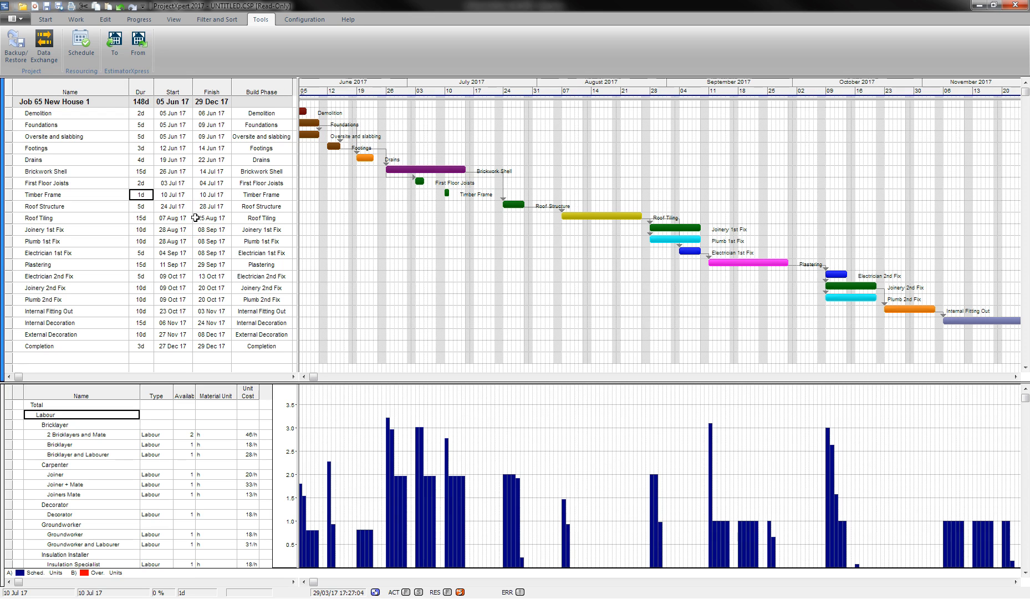
Bring Roof Structure forward to 17 Jul at 5 days, then drag Roof Tiling earlier.
{"action": "left_click_drag", "start_coordinate": [195, 217], "coordinate": [215, 209]}
{"action": "left_click_drag", "start_coordinate": [521, 202], "coordinate": [492, 207]}
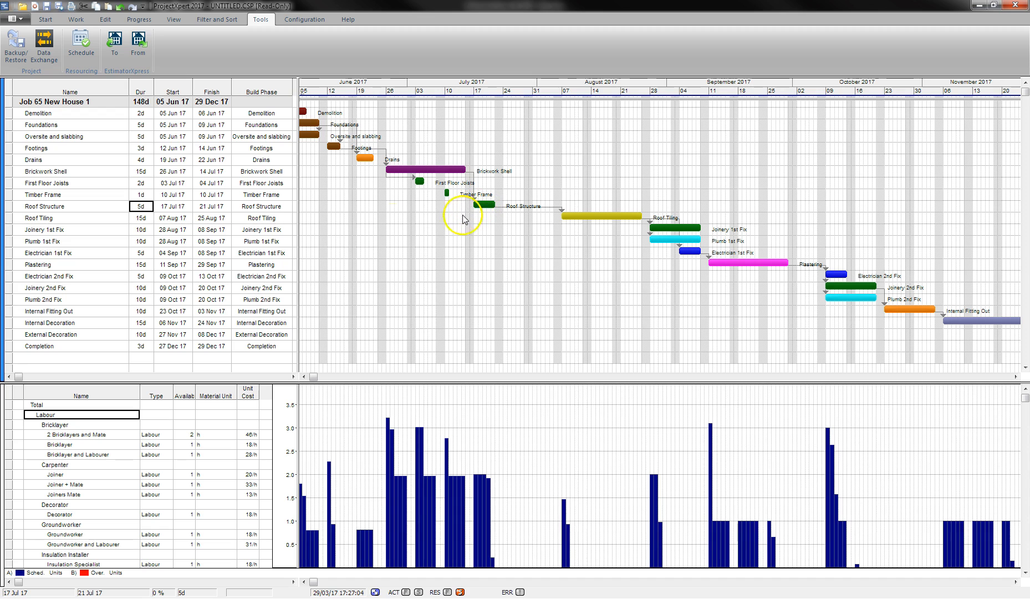
{"action": "key", "text": "minus"}
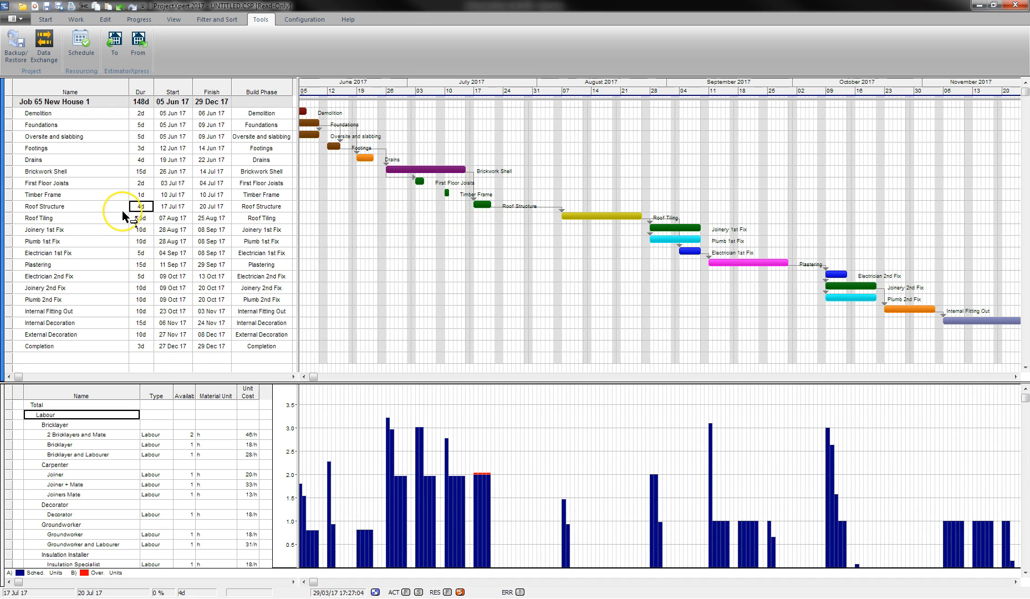
{"action": "type", "text": "5"}
{"action": "key", "text": "Return"}
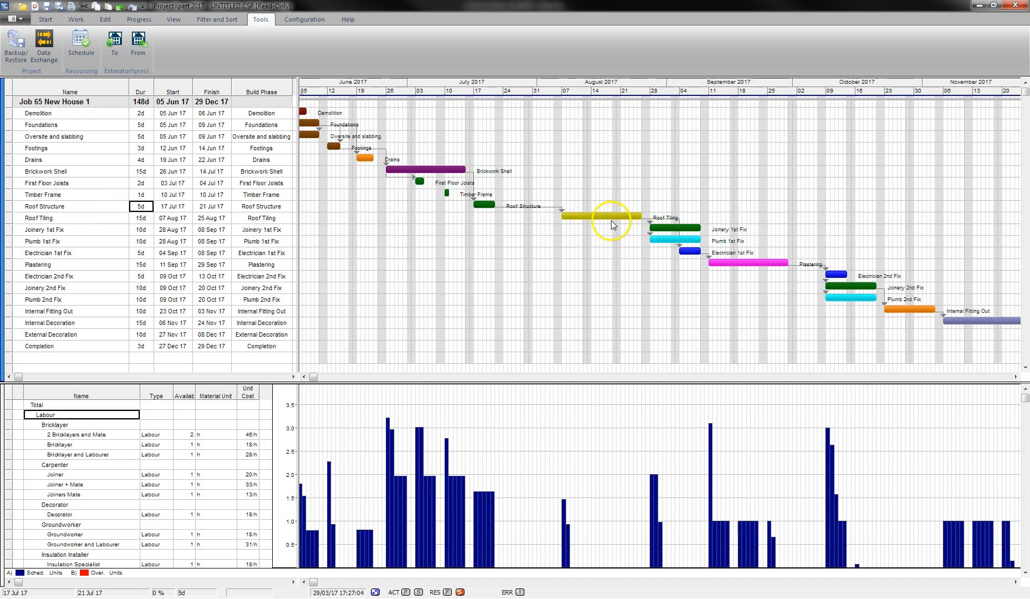
{"action": "left_click_drag", "start_coordinate": [608, 215], "coordinate": [549, 209]}
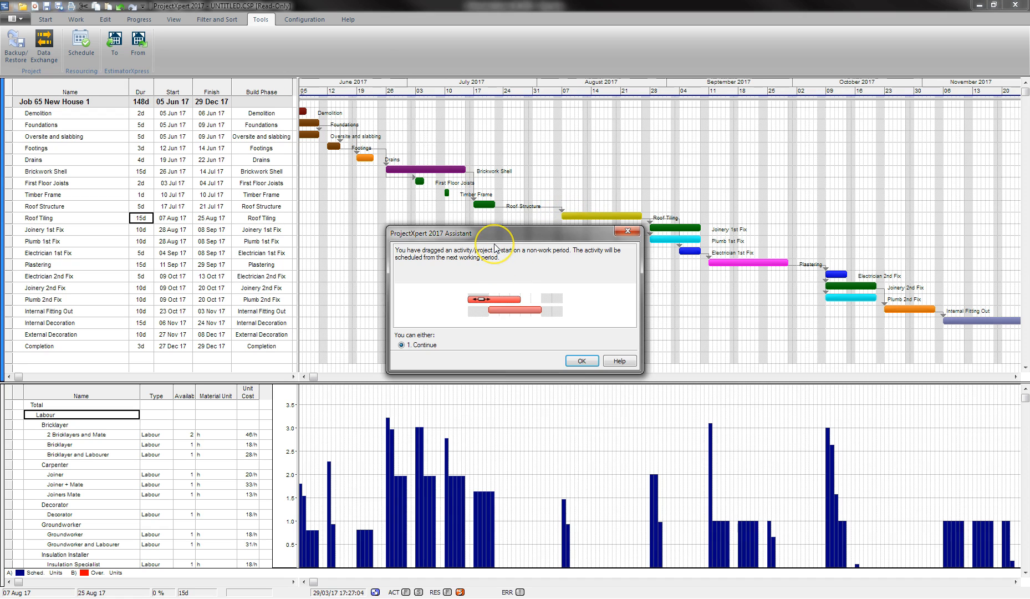
Accept the non-work-period warning and modify the predecessor link so Roof Tiling starts 24 Jul.
{"action": "left_click", "coordinate": [581, 361]}
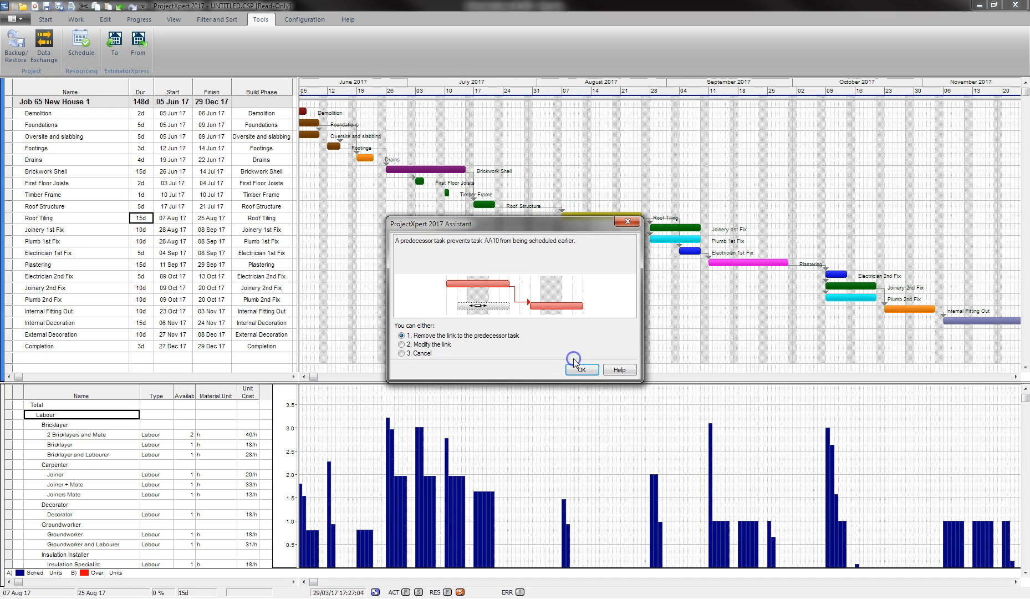
{"action": "left_click", "coordinate": [424, 344]}
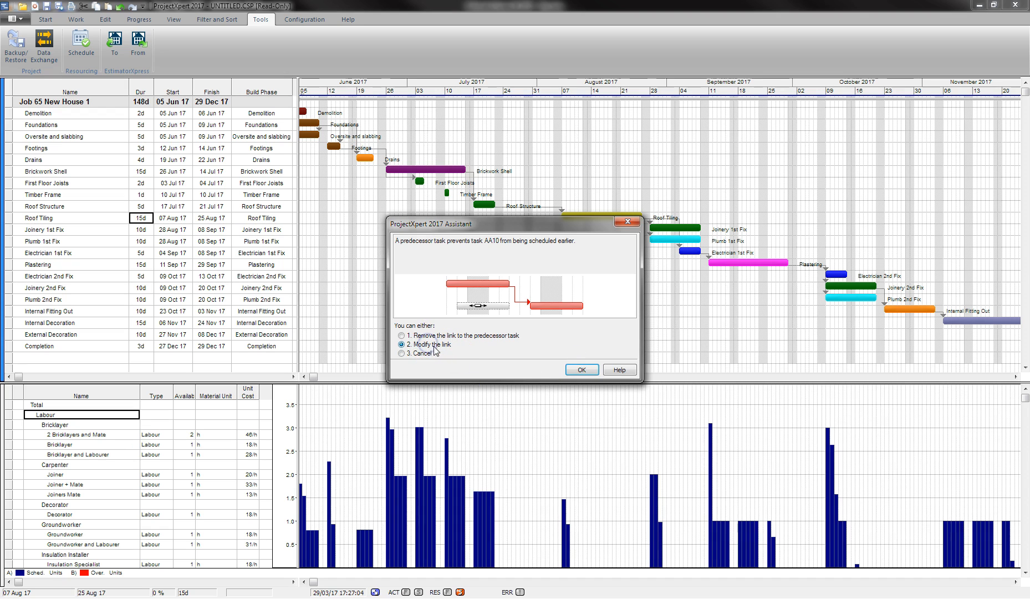
{"action": "left_click", "coordinate": [578, 377]}
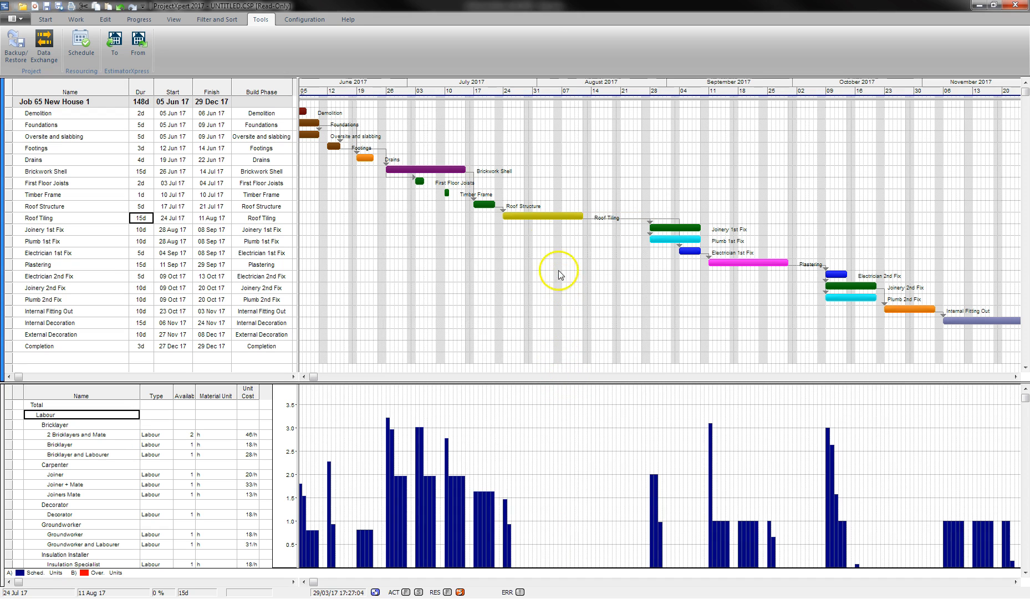
Cut Roof Tiling's duration from 15 days to 5 days.
{"action": "left_click", "coordinate": [145, 216]}
{"action": "left_click", "coordinate": [146, 217]}
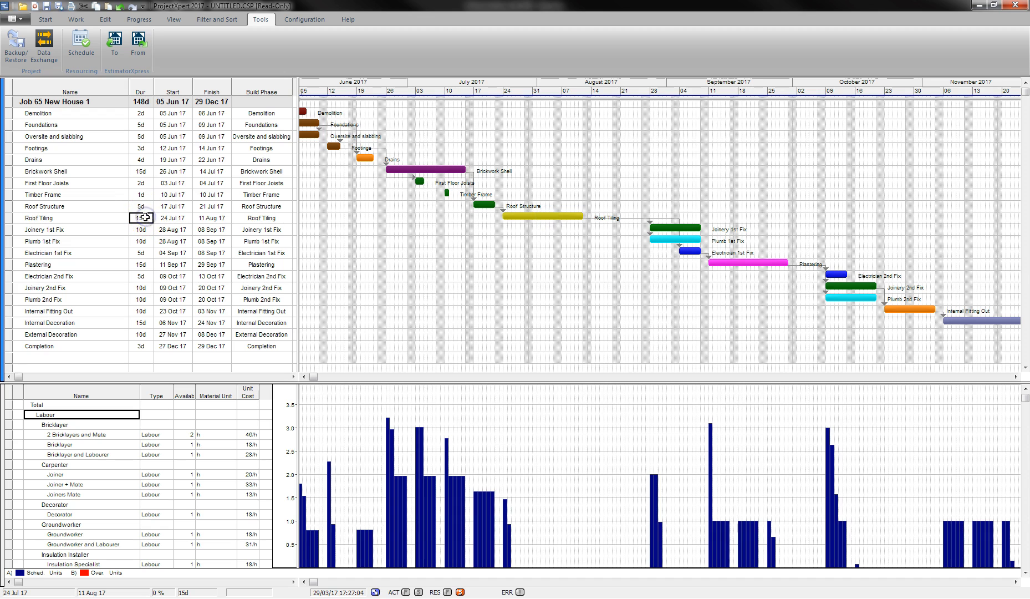
{"action": "double_click", "coordinate": [145, 216]}
{"action": "type", "text": "5"}
{"action": "key", "text": "Return"}
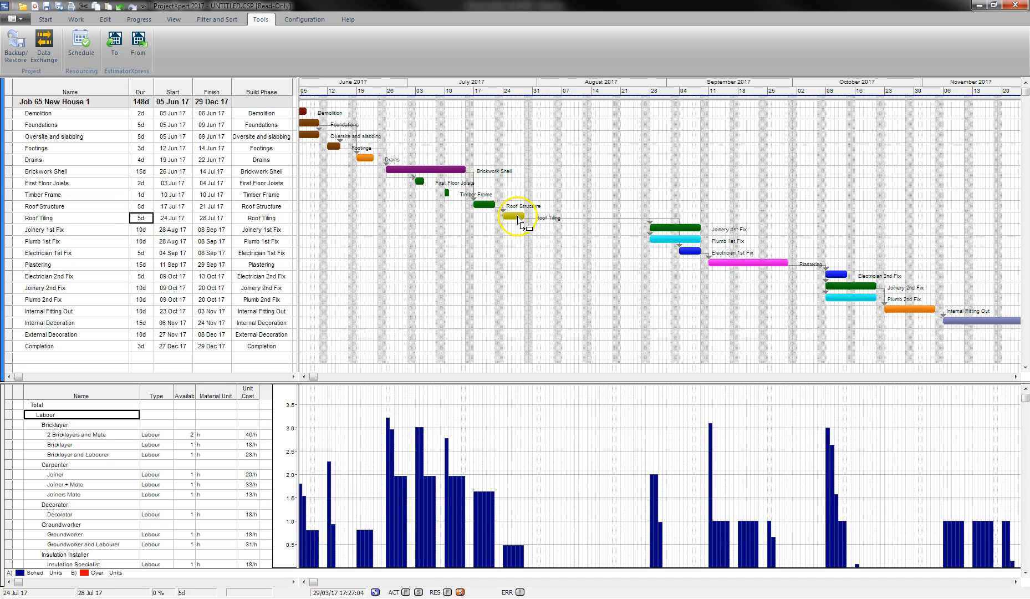
Try Roof Tiling at 3, 2, 1 and 2 days, settling on 3 days ending 26 Jul 17.
{"action": "type", "text": "3"}
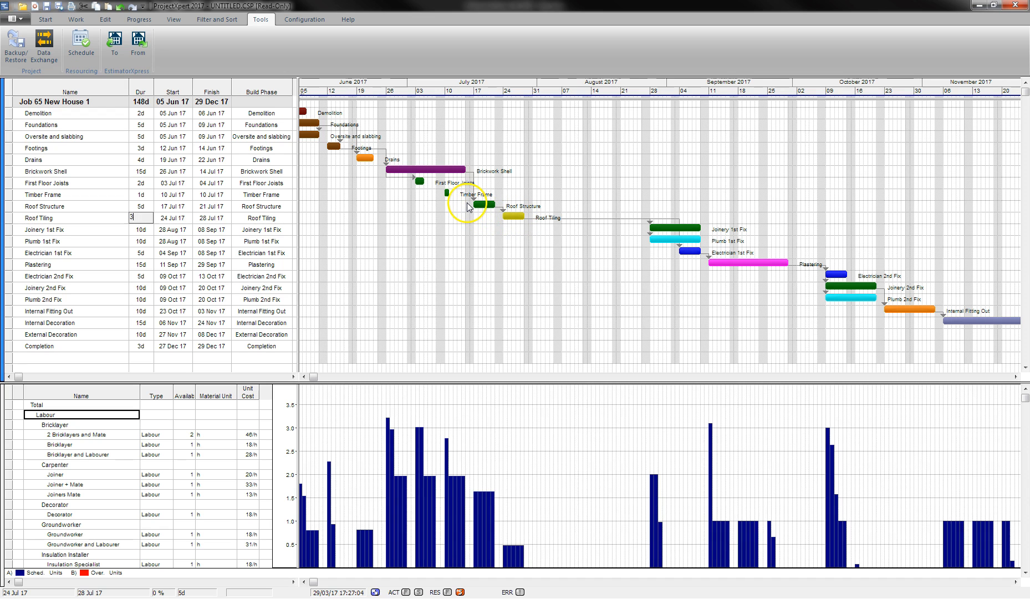
{"action": "key", "text": "Return"}
{"action": "type", "text": "2"}
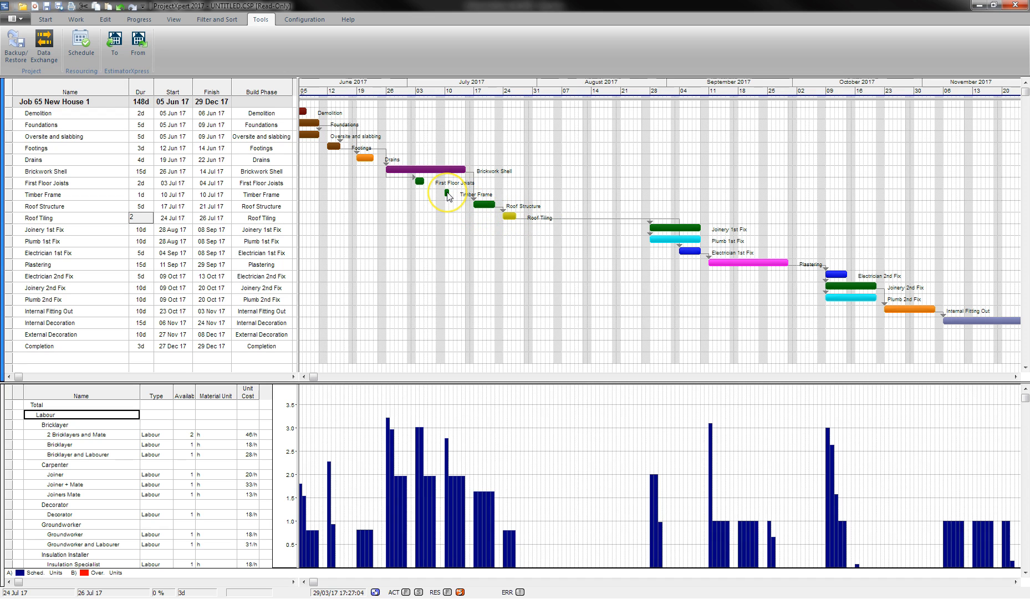
{"action": "key", "text": "Return"}
{"action": "type", "text": "1"}
{"action": "key", "text": "Return"}
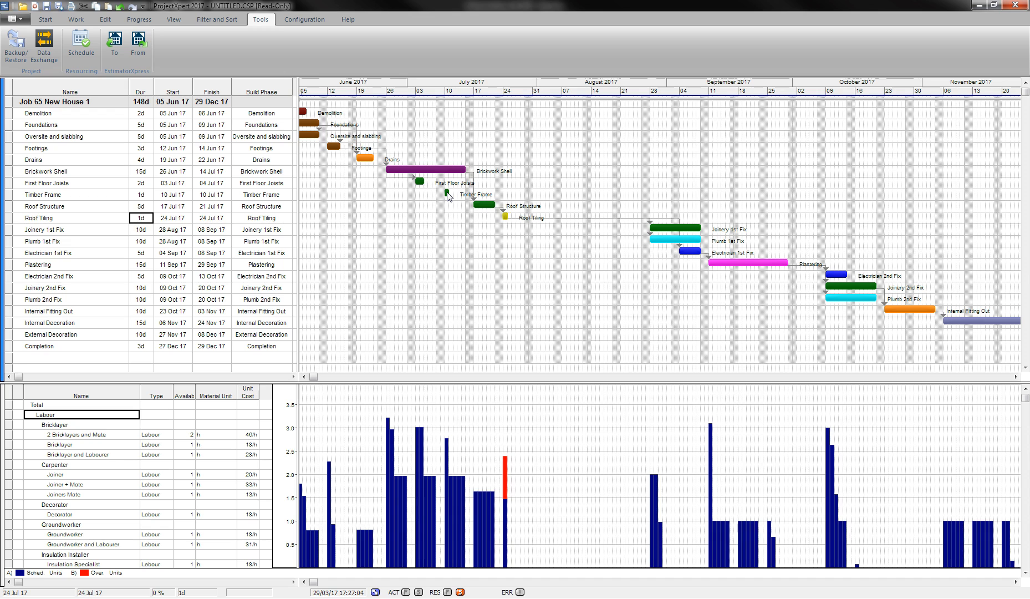
{"action": "type", "text": "2"}
{"action": "key", "text": "Return"}
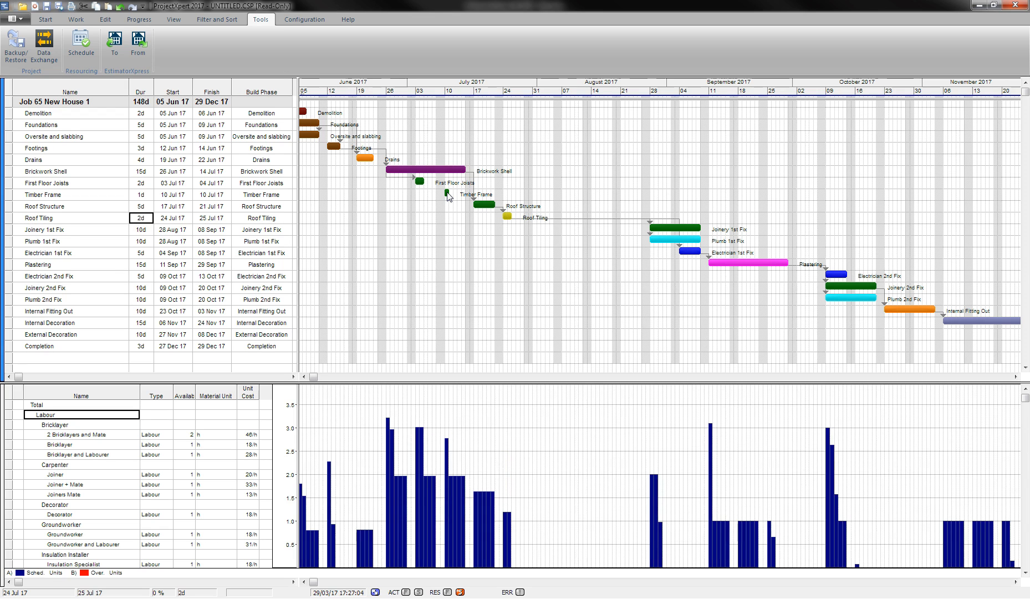
{"action": "type", "text": "3"}
{"action": "key", "text": "Return"}
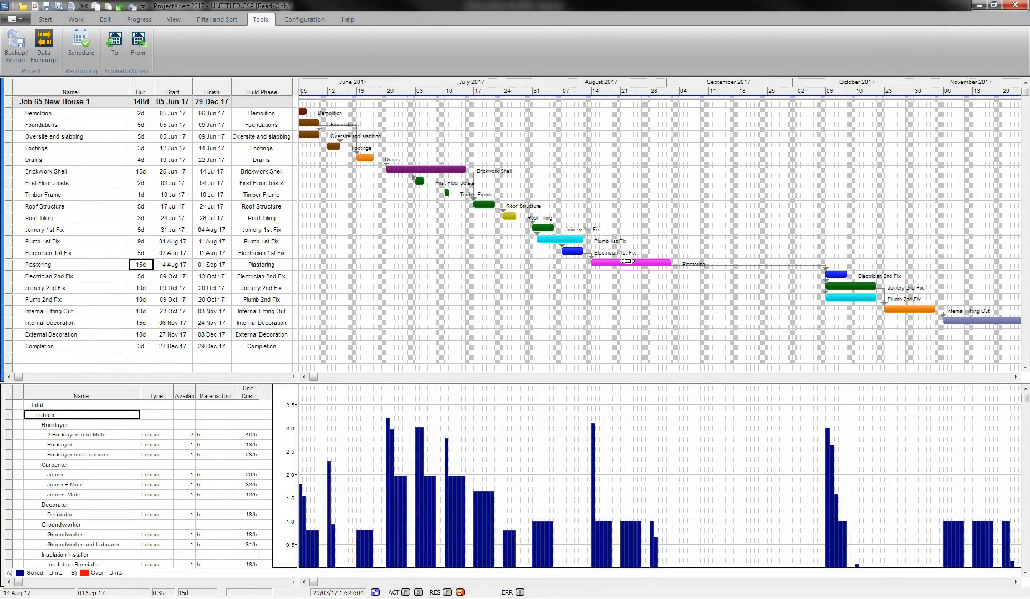
Resize Plastering to 12 days ending 29 Aug and move Electrician 2nd Fix to follow it.
{"action": "left_click", "coordinate": [657, 263]}
{"action": "left_click_drag", "start_coordinate": [657, 262], "coordinate": [642, 262]}
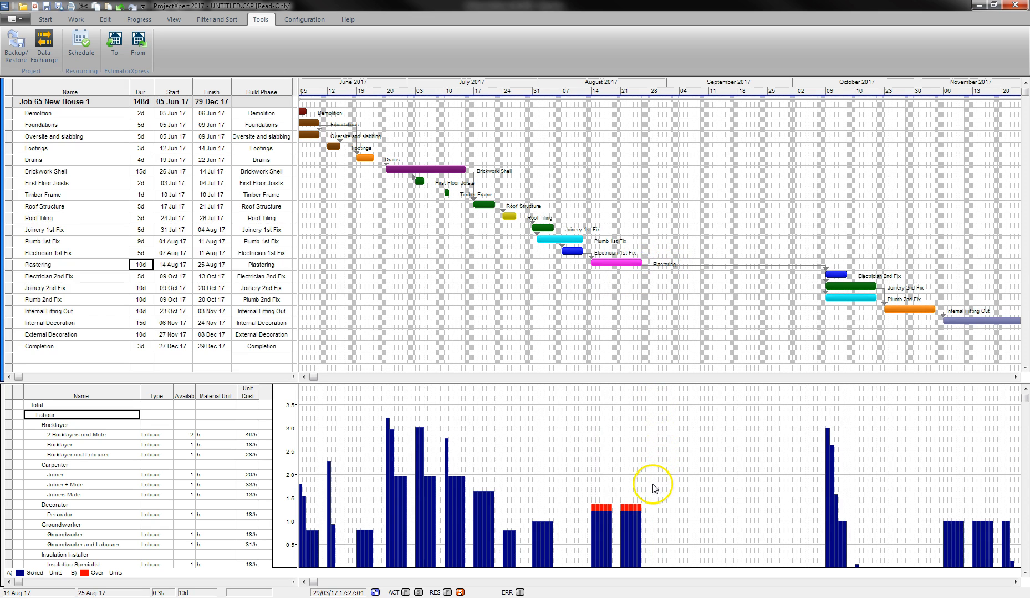
{"action": "left_click_drag", "start_coordinate": [643, 263], "coordinate": [660, 265]}
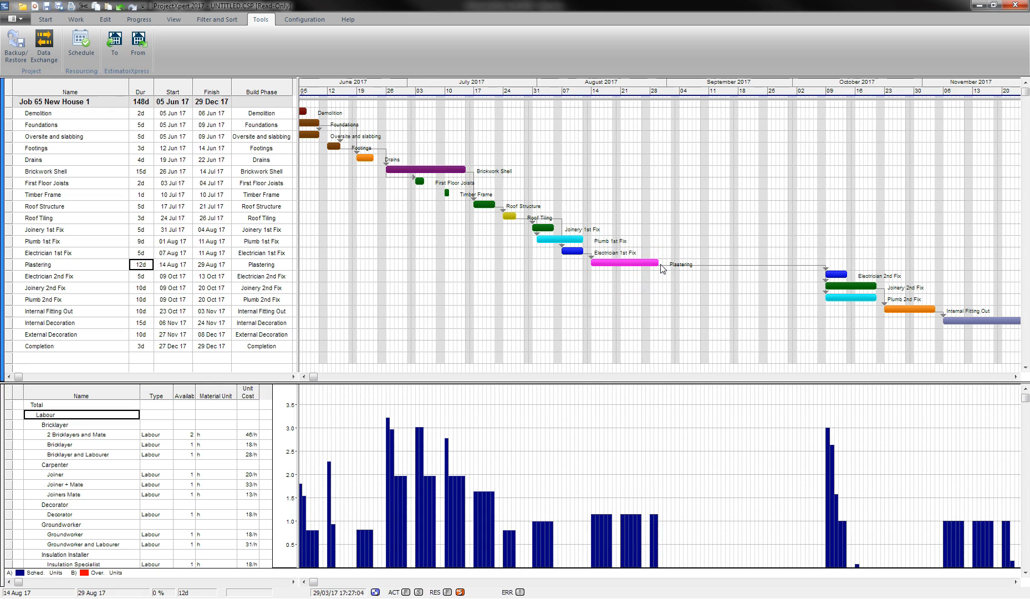
{"action": "left_click_drag", "start_coordinate": [836, 274], "coordinate": [703, 286]}
{"action": "left_click", "coordinate": [581, 365]}
Move Joinery 2nd Fix, Plumb 2nd Fix and Internal Fitting Out (18–22 Sep) earlier.
{"action": "left_click", "coordinate": [457, 344]}
{"action": "left_click", "coordinate": [581, 366]}
{"action": "left_click_drag", "start_coordinate": [845, 296], "coordinate": [698, 294]}
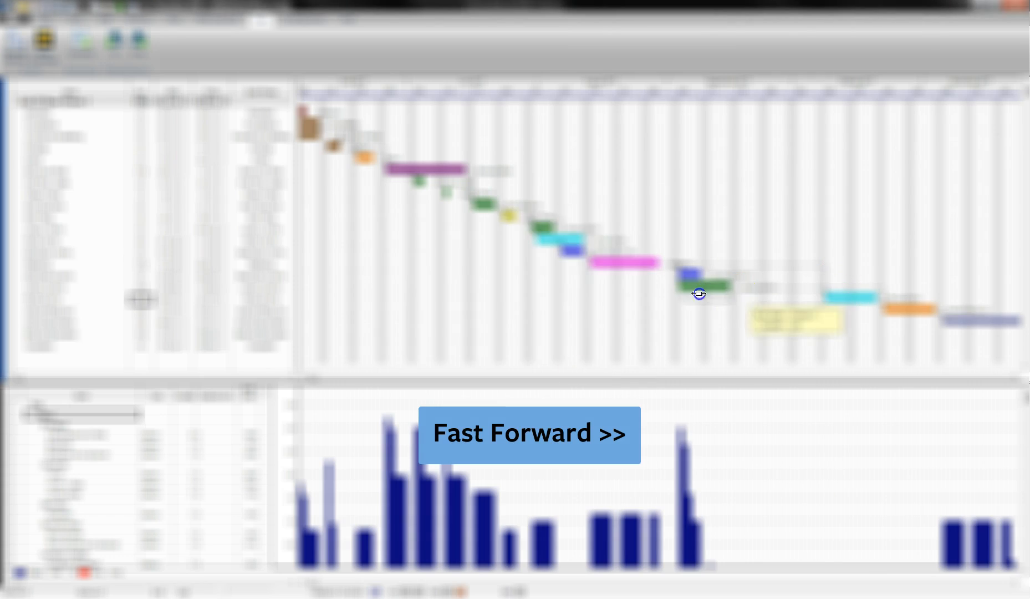
{"action": "left_click", "coordinate": [574, 367]}
{"action": "left_click_drag", "start_coordinate": [904, 305], "coordinate": [754, 307]}
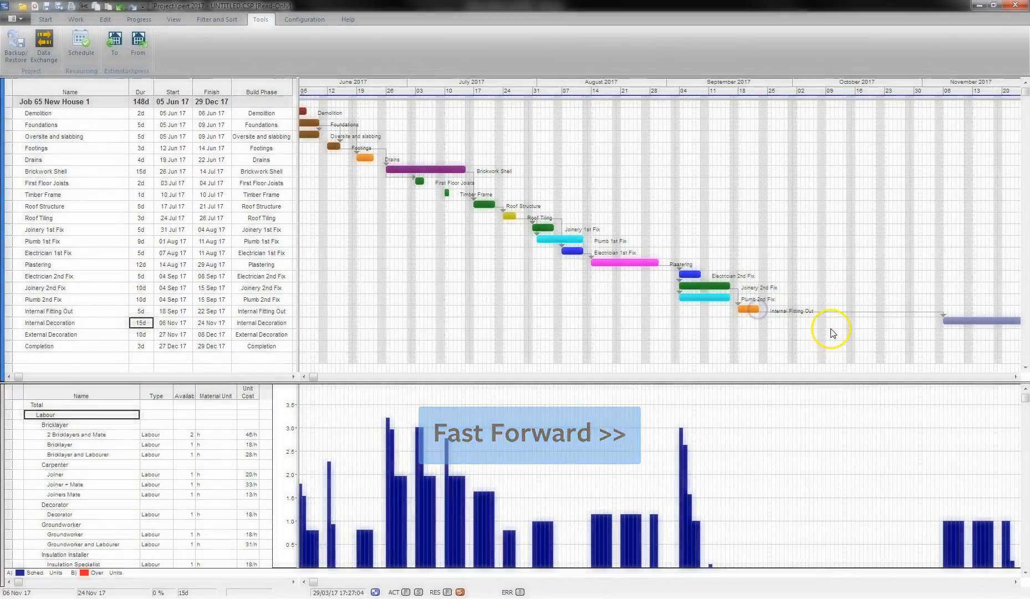
{"action": "left_click_drag", "start_coordinate": [314, 377], "coordinate": [465, 397]}
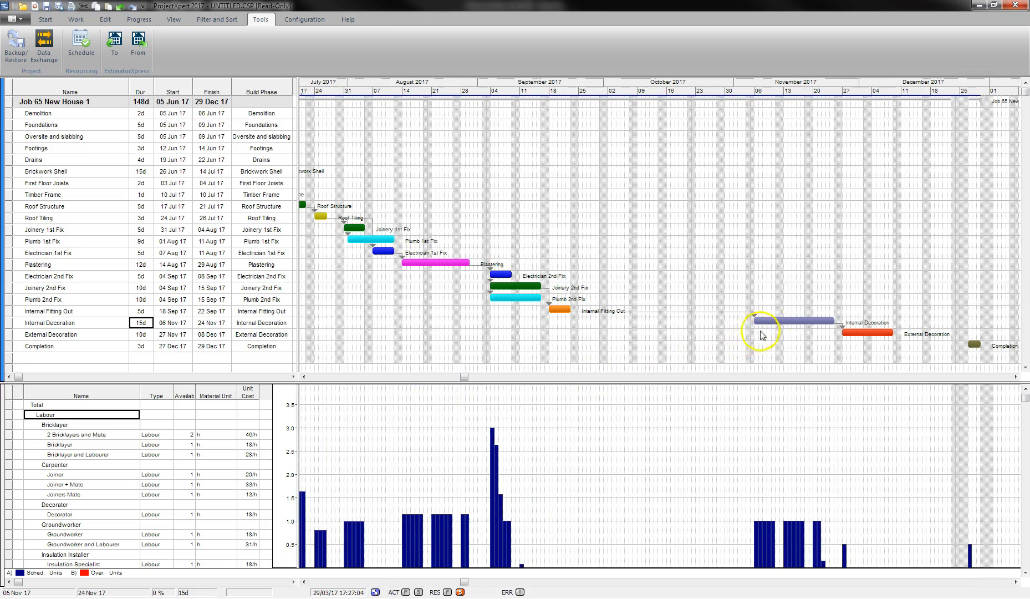
Start Internal Decoration on 25 Sep with a 12-day duration.
{"action": "left_click_drag", "start_coordinate": [773, 322], "coordinate": [643, 323]}
{"action": "left_click", "coordinate": [141, 322]}
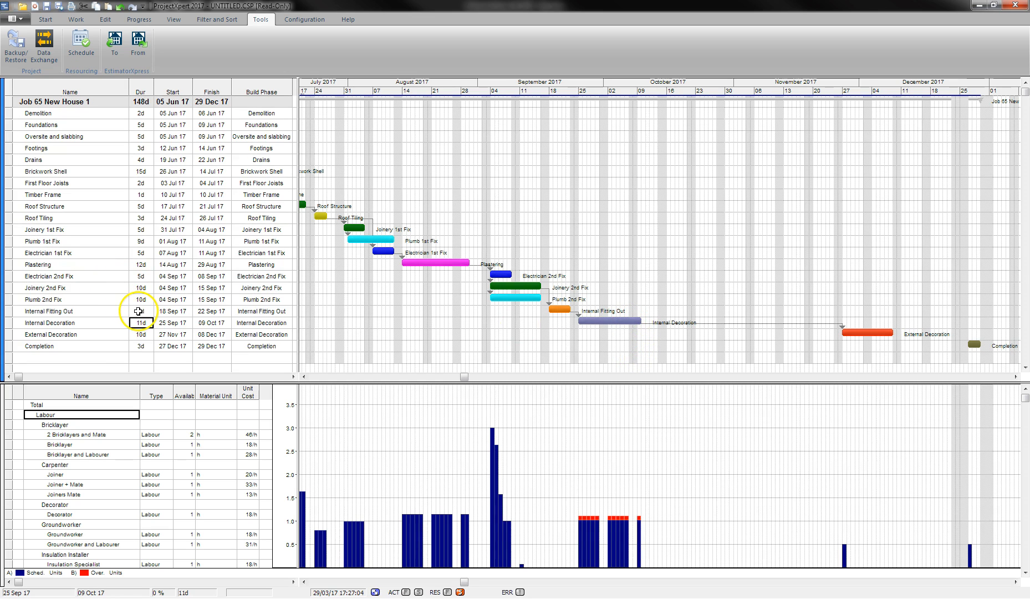
{"action": "type", "text": "12"}
{"action": "key", "text": "Return"}
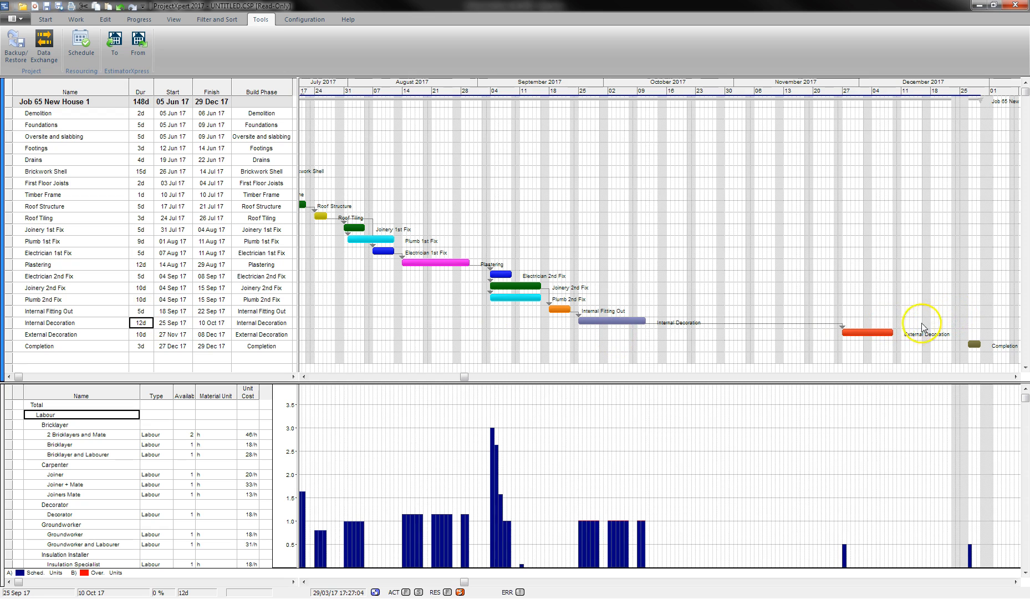
Move External Decoration to follow Internal Decoration and set it to 3 days.
{"action": "left_click_drag", "start_coordinate": [872, 332], "coordinate": [677, 329]}
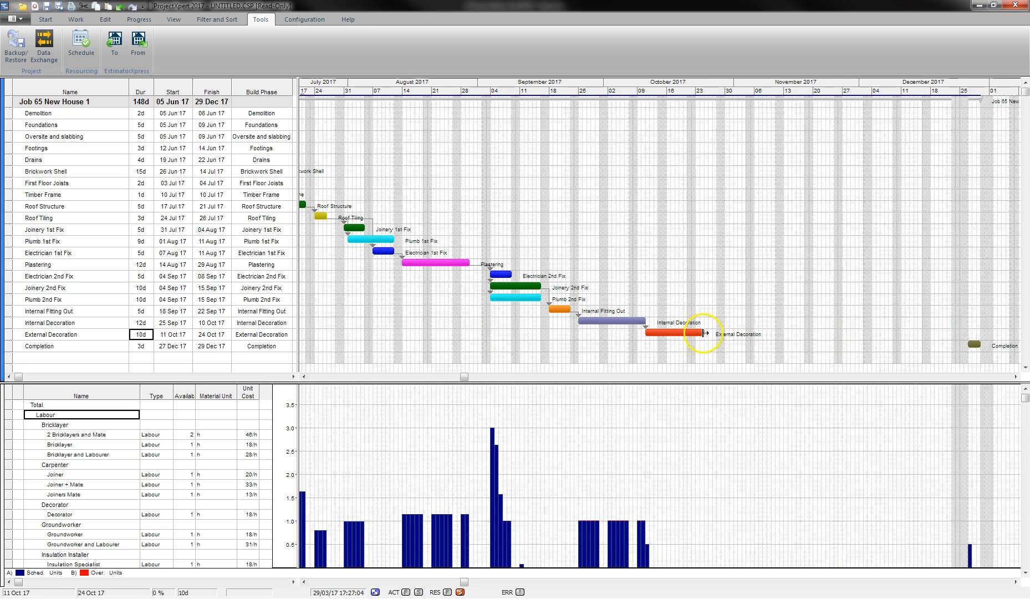
{"action": "type", "text": "3"}
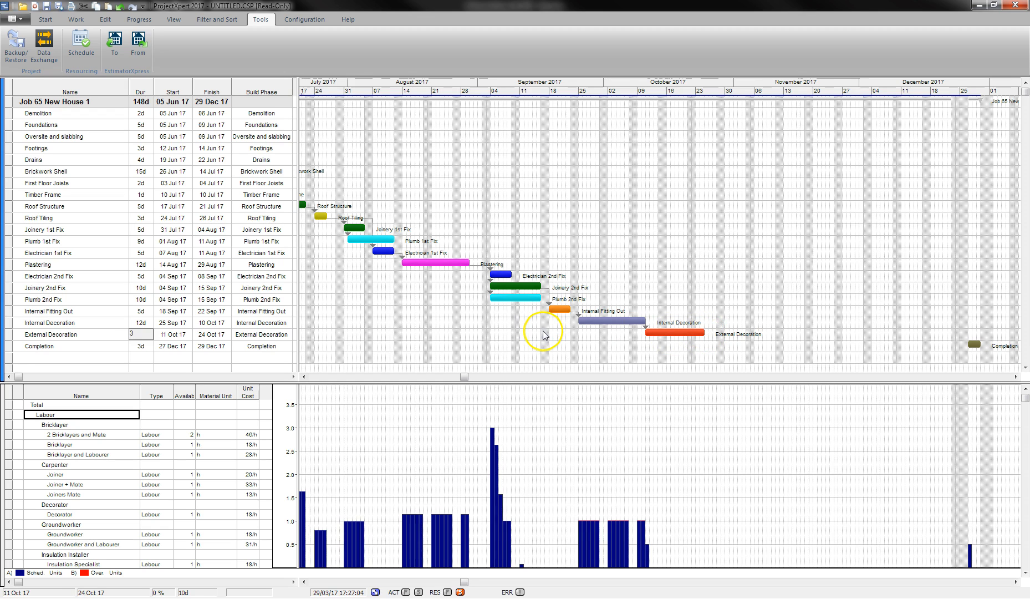
{"action": "key", "text": "Return"}
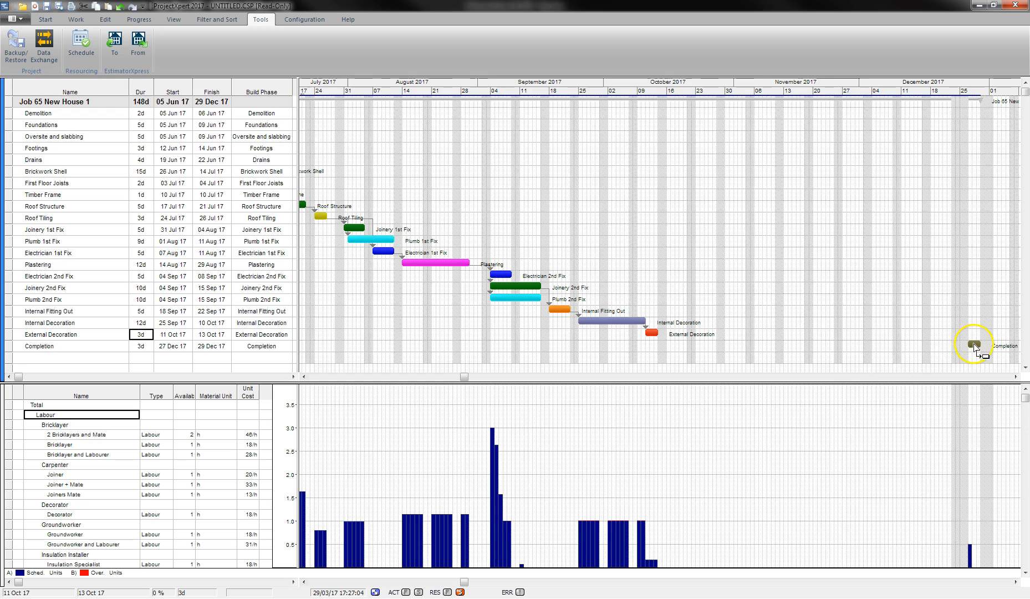
Move Completion to 30 Oct 17 and set its duration to 0 days.
{"action": "left_click_drag", "start_coordinate": [971, 344], "coordinate": [760, 339]}
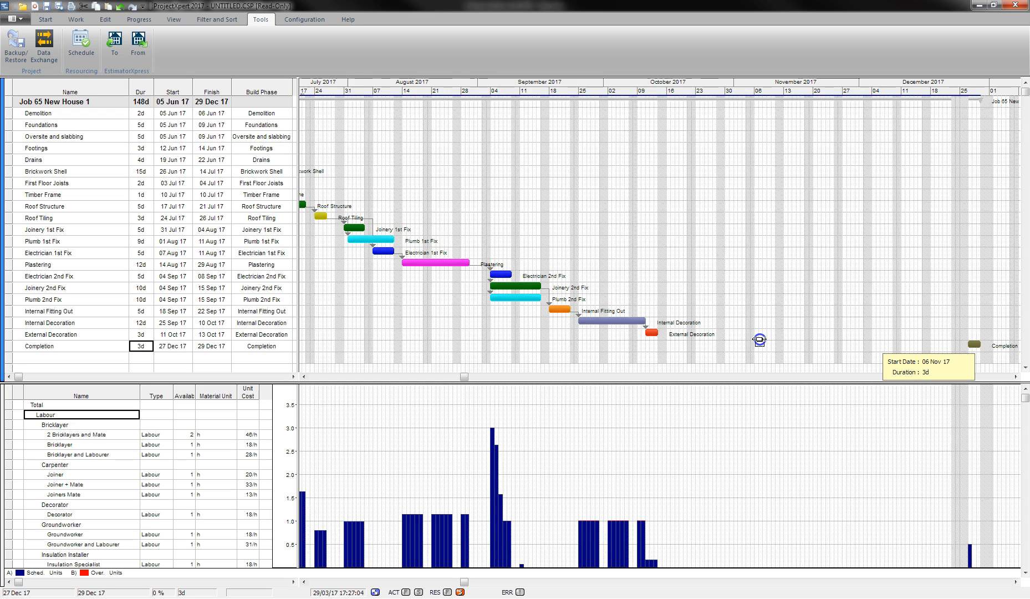
{"action": "left_click_drag", "start_coordinate": [759, 339], "coordinate": [731, 347]}
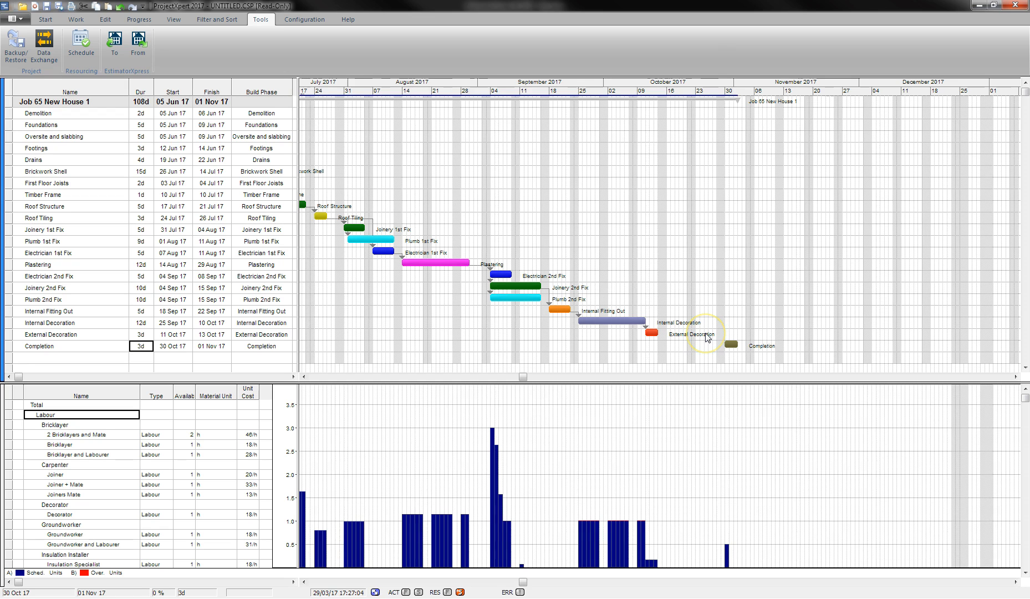
{"action": "type", "text": "0"}
{"action": "key", "text": "Return"}
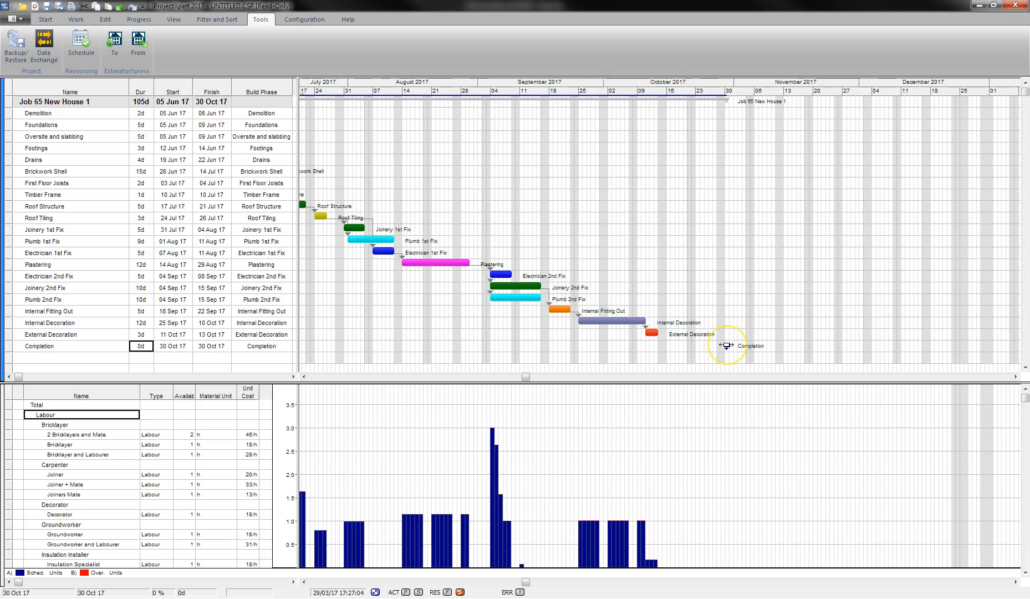
{"action": "left_click_drag", "start_coordinate": [531, 375], "coordinate": [295, 374]}
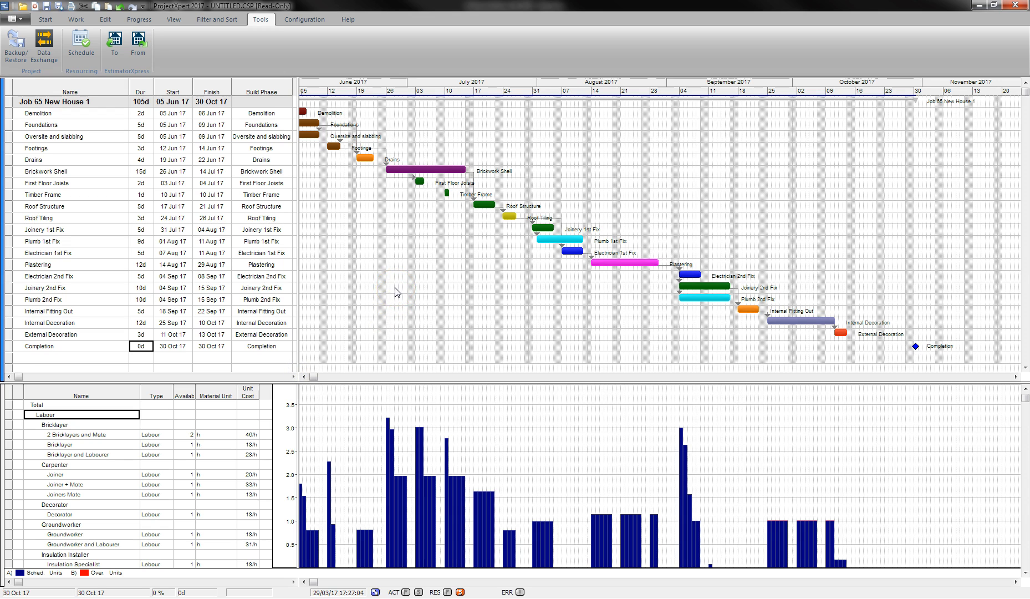
Save the programme over Job65 New House 1.CSP, confirming the file replacement.
{"action": "left_click", "coordinate": [13, 18]}
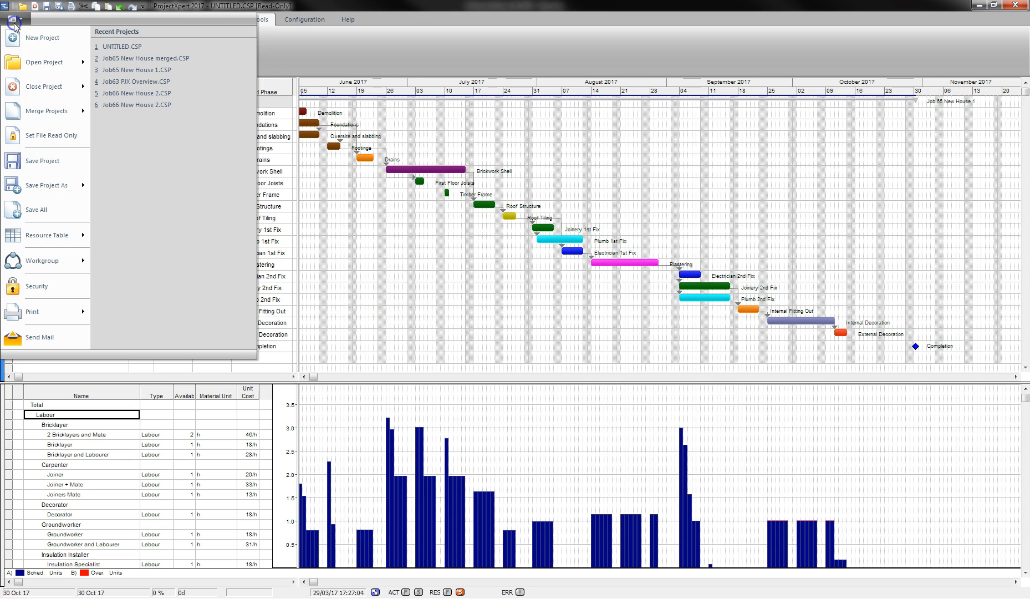
{"action": "mouse_move", "coordinate": [55, 185]}
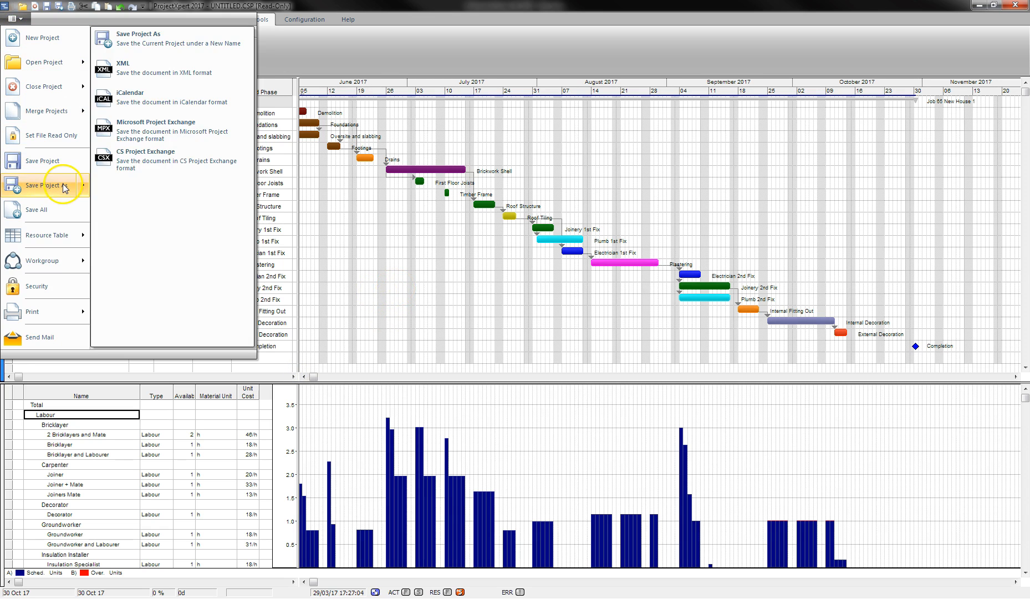
{"action": "left_click", "coordinate": [129, 44]}
{"action": "left_click", "coordinate": [125, 66]}
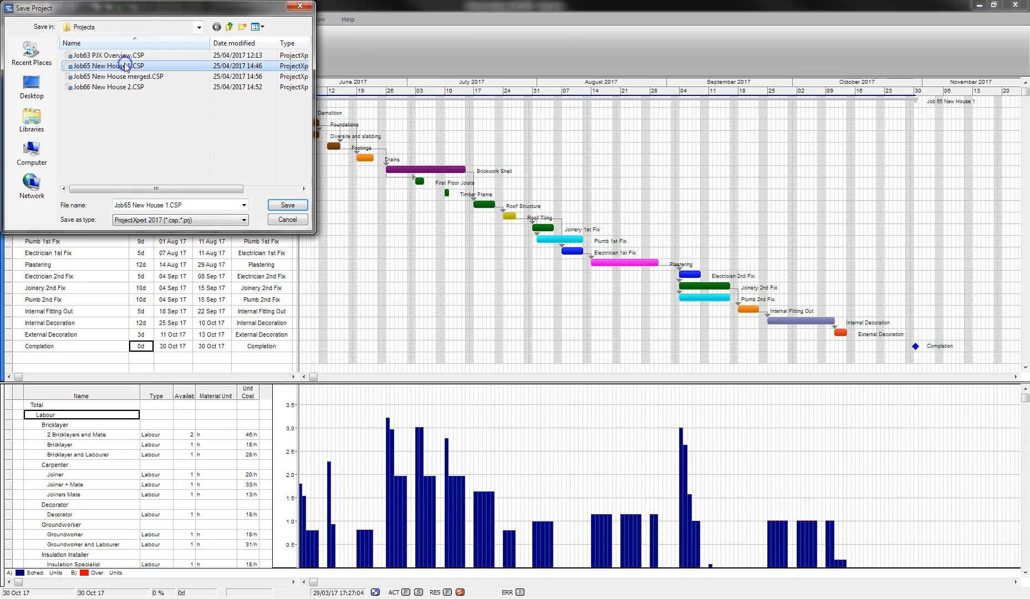
{"action": "left_click", "coordinate": [288, 205]}
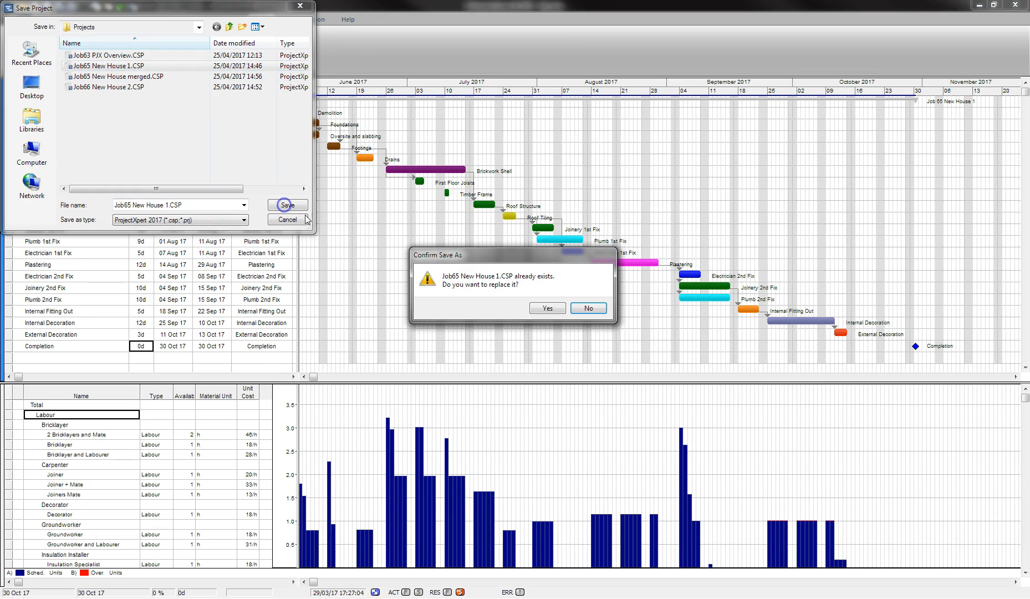
{"action": "left_click", "coordinate": [546, 308]}
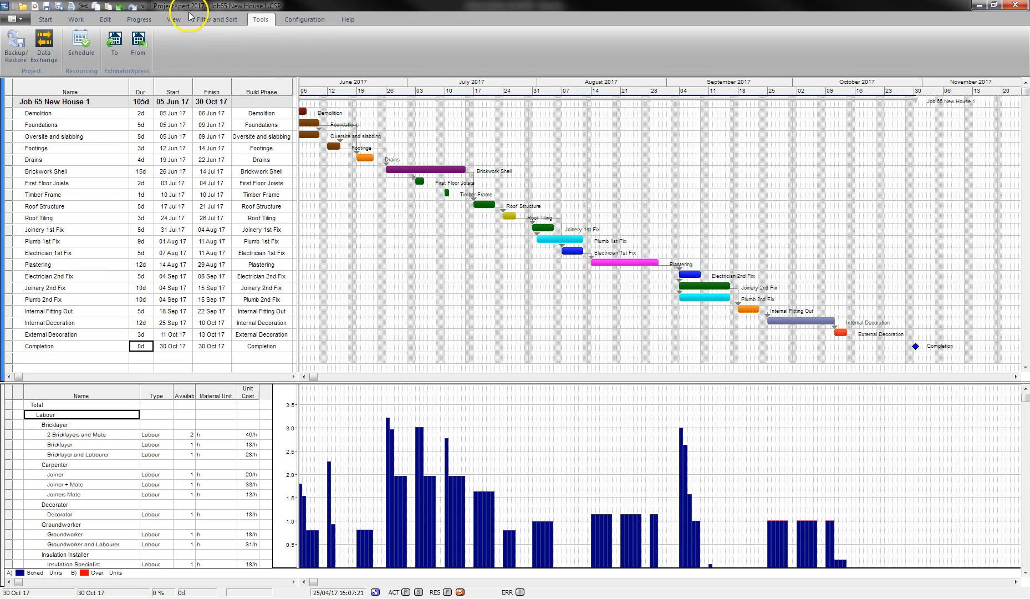
{"action": "left_click", "coordinate": [149, 21]}
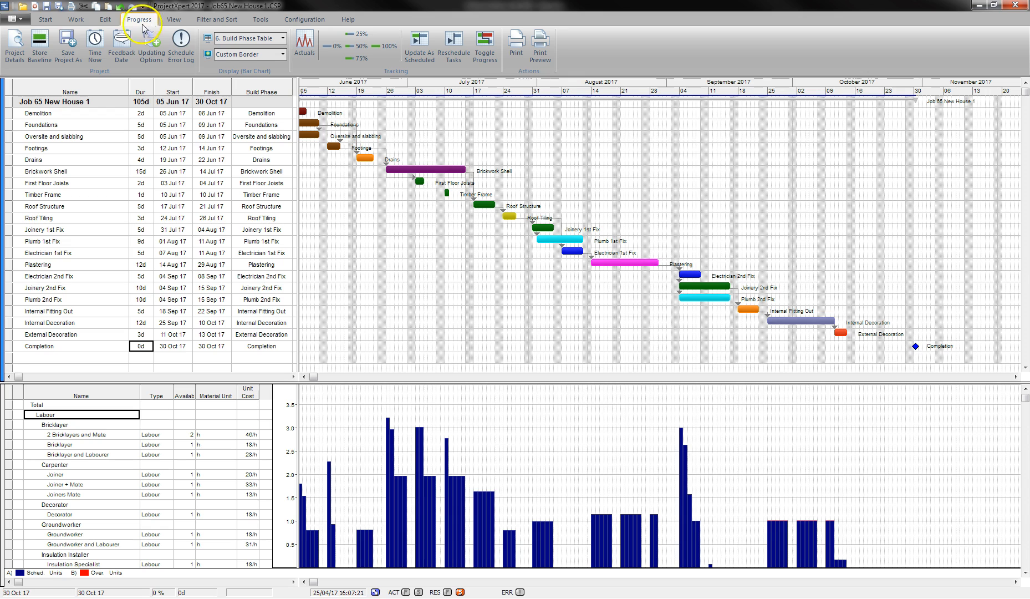
Store Baseline 1 for all activities.
{"action": "left_click", "coordinate": [39, 53]}
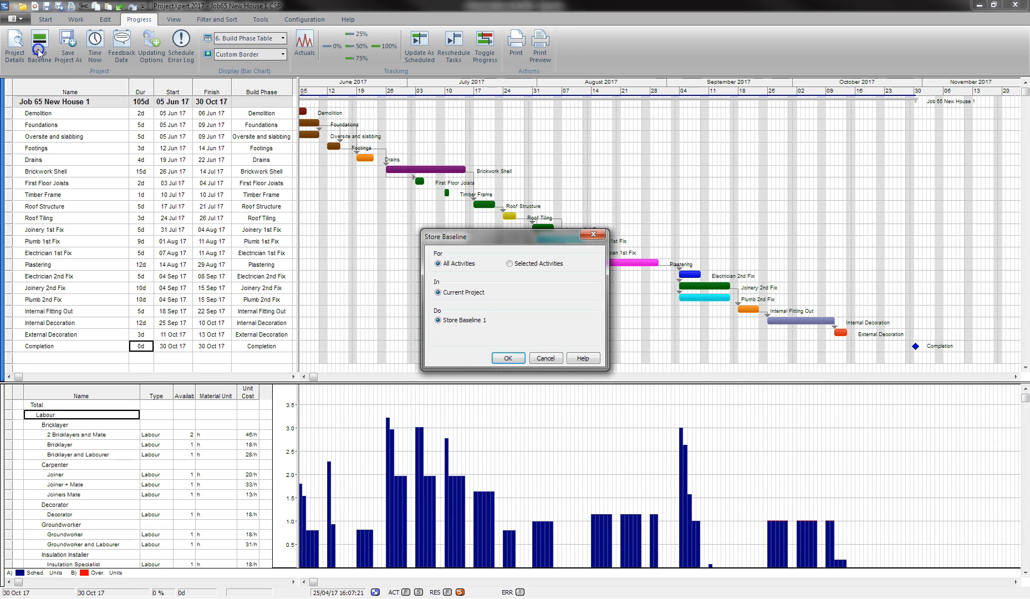
{"action": "left_click", "coordinate": [512, 357]}
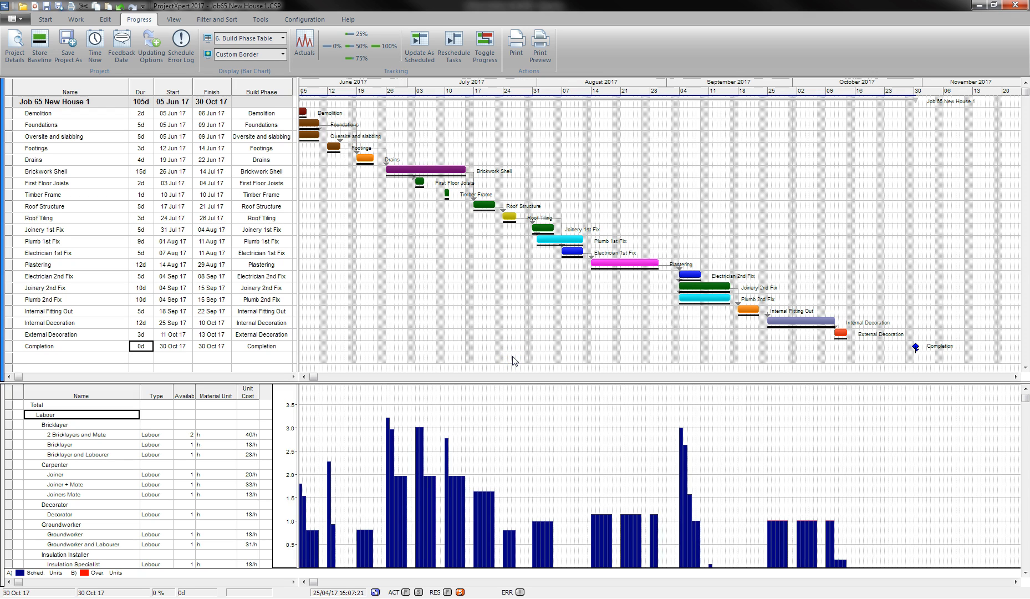
{"action": "left_click", "coordinate": [510, 350]}
Set the Time Now date to 10 Jul 17 in Project Details.
{"action": "right_click", "coordinate": [435, 93]}
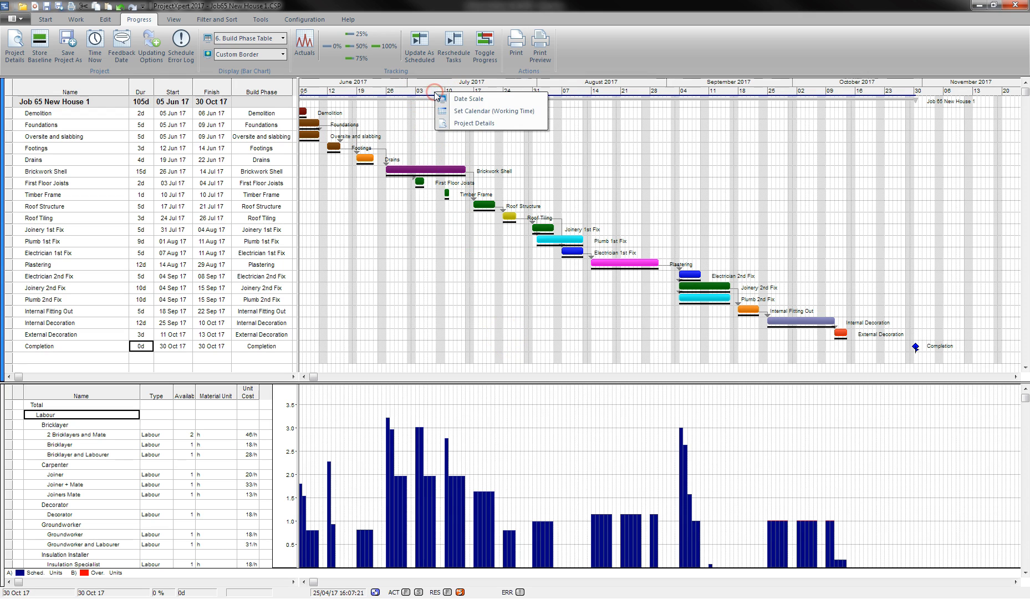
{"action": "left_click", "coordinate": [472, 123]}
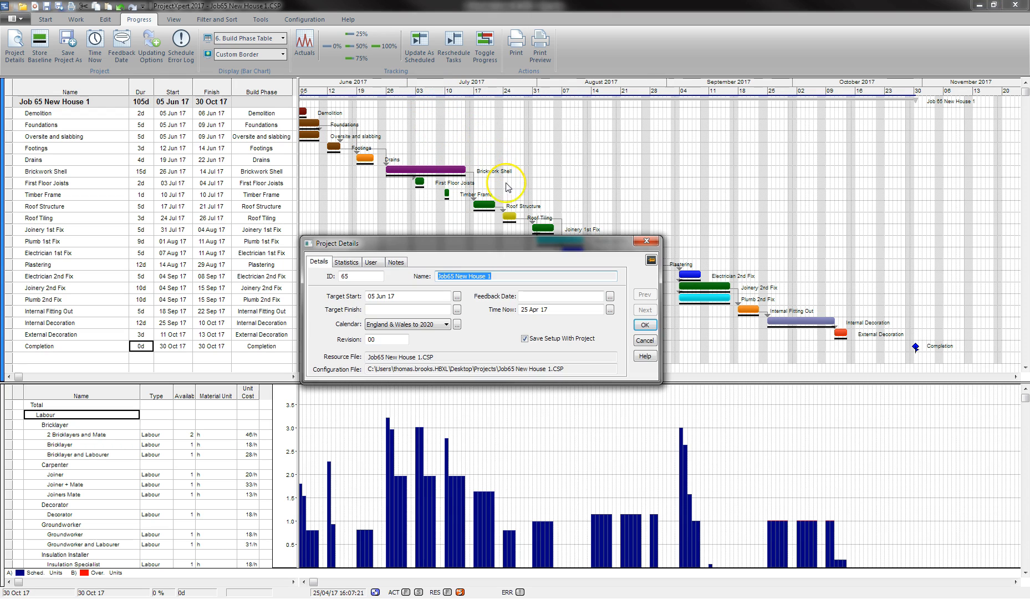
{"action": "left_click", "coordinate": [610, 310]}
{"action": "left_click", "coordinate": [593, 330]}
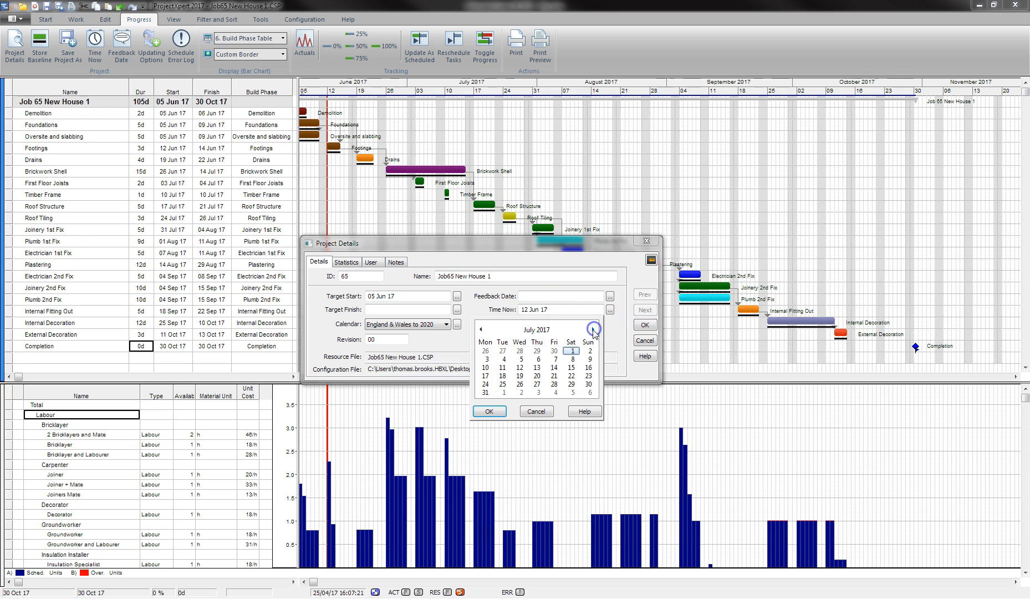
{"action": "left_click", "coordinate": [485, 367]}
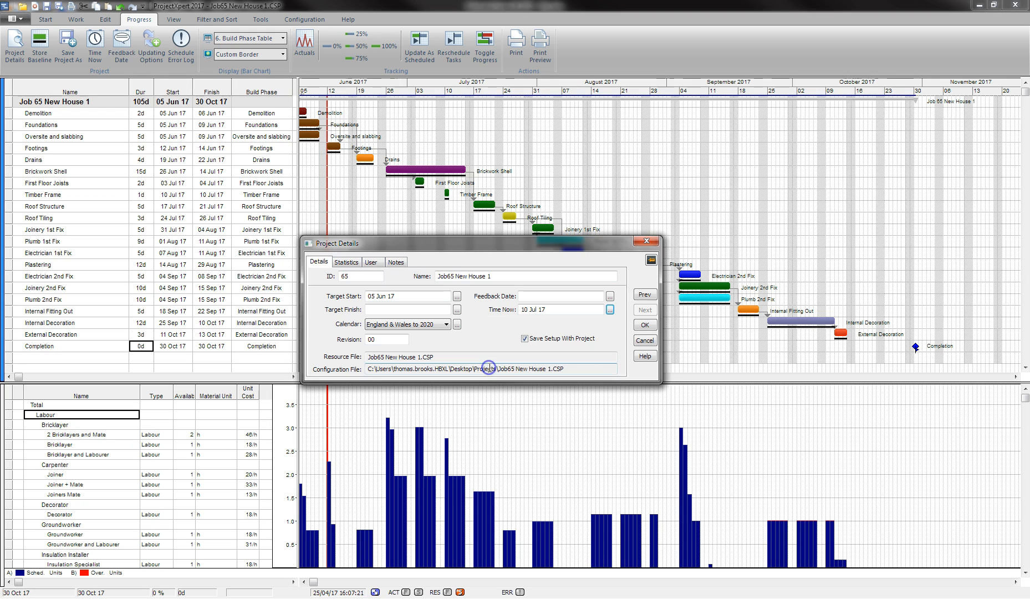
{"action": "left_click", "coordinate": [644, 325]}
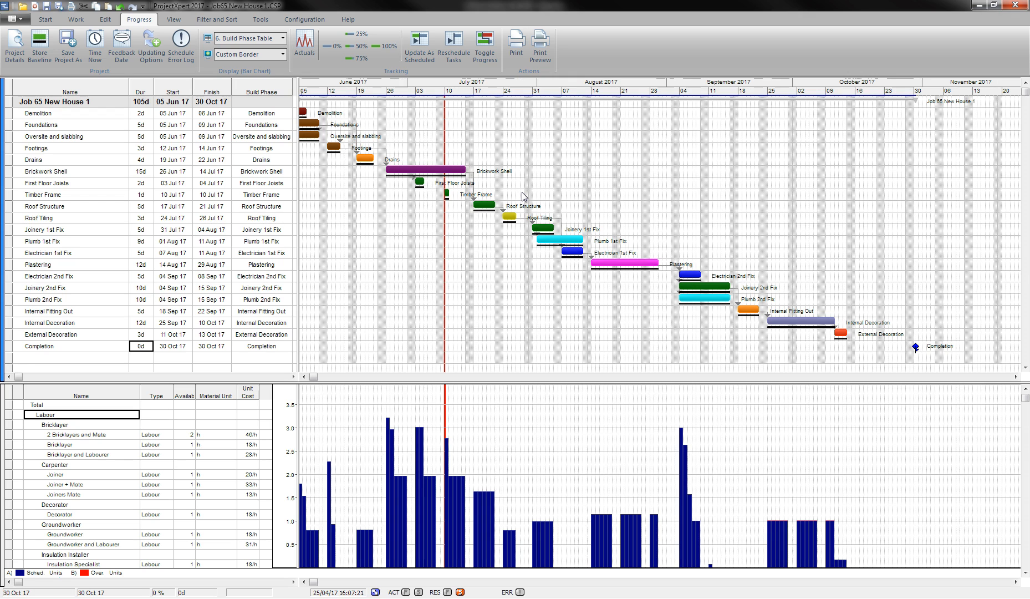
{"action": "left_click", "coordinate": [174, 21]}
Switch the task table to the 2. Progress Table layout.
{"action": "left_click", "coordinate": [85, 38]}
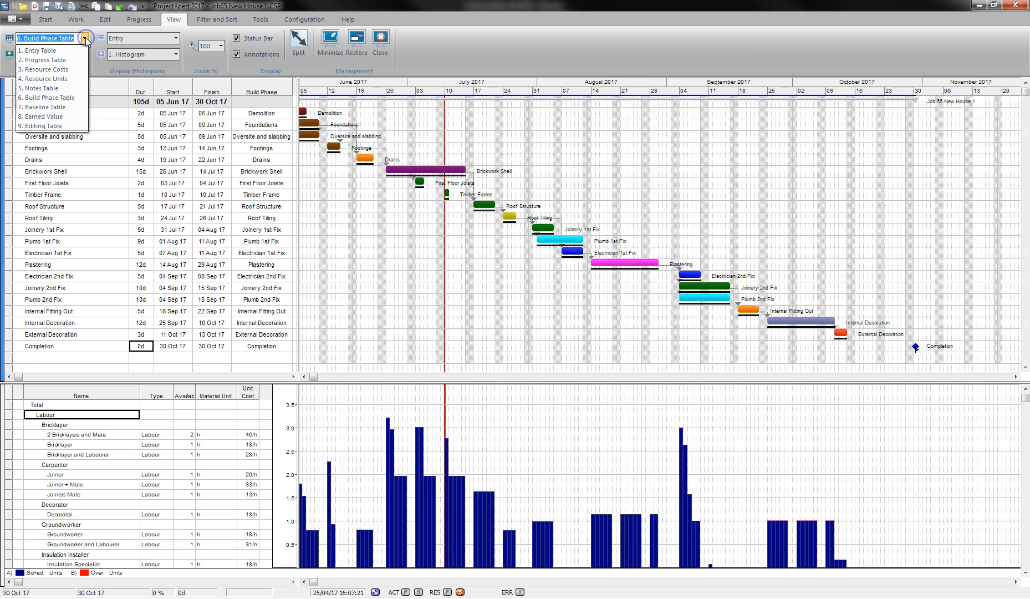
{"action": "left_click", "coordinate": [45, 60]}
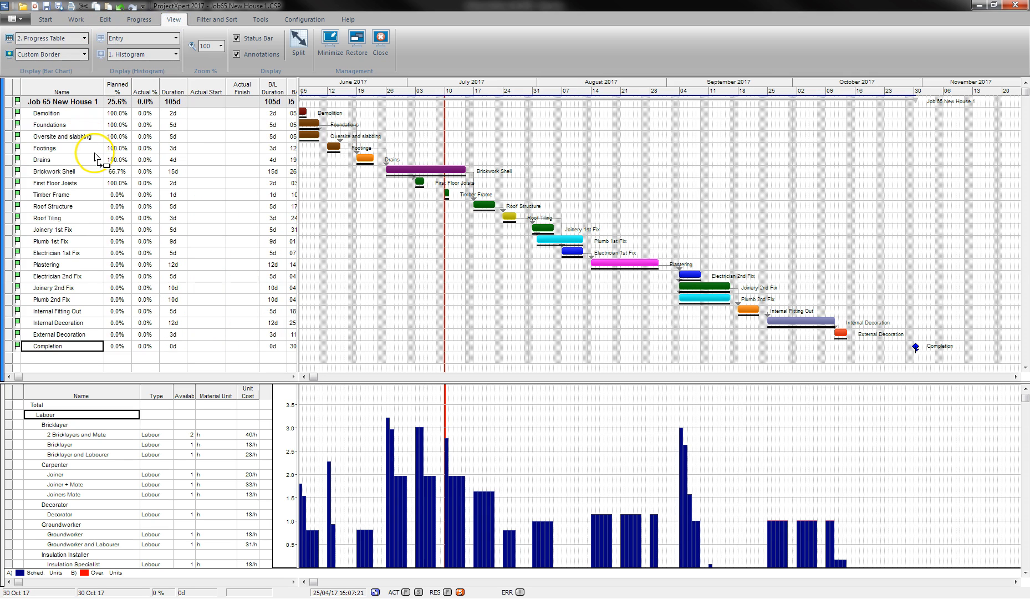
{"action": "left_click", "coordinate": [118, 113]}
Mark Demolition, Foundations, Oversite and slabbing, Footings and Drains 100% complete.
{"action": "left_click", "coordinate": [131, 23]}
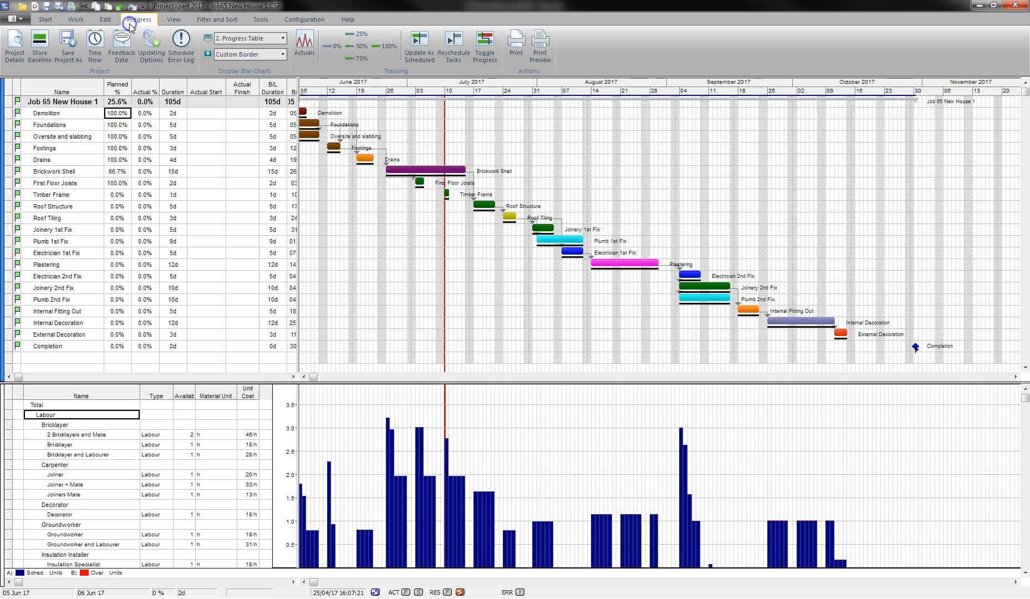
{"action": "left_click", "coordinate": [374, 46]}
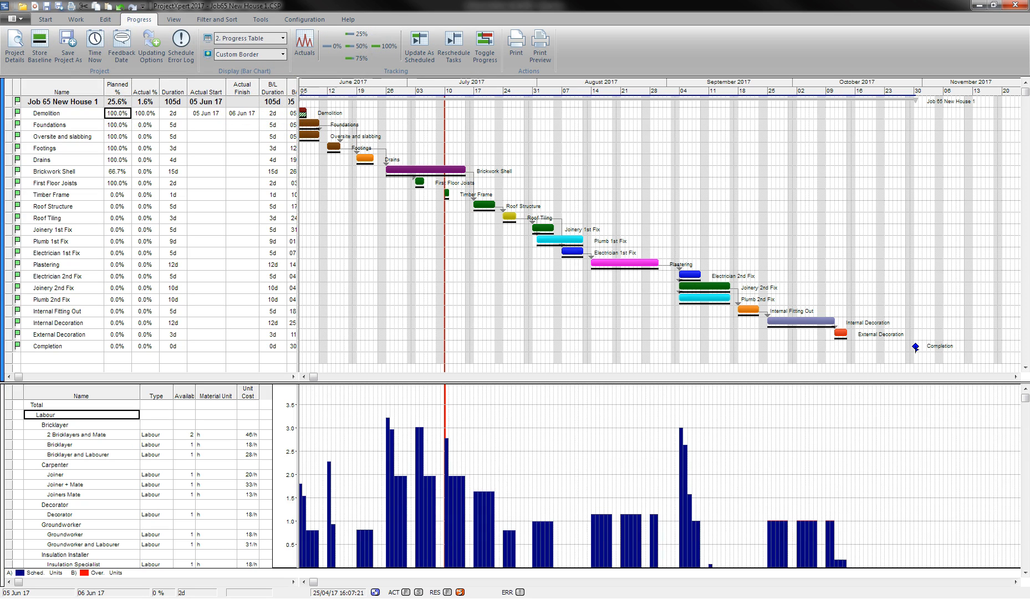
{"action": "left_click", "coordinate": [117, 125]}
{"action": "left_click", "coordinate": [375, 46]}
{"action": "left_click", "coordinate": [123, 135]}
{"action": "left_click", "coordinate": [123, 147]}
{"action": "left_click", "coordinate": [123, 159]}
{"action": "left_click", "coordinate": [127, 183]}
Set Brickwork Shell's actual progress to 34% complete.
{"action": "left_click", "coordinate": [119, 172]}
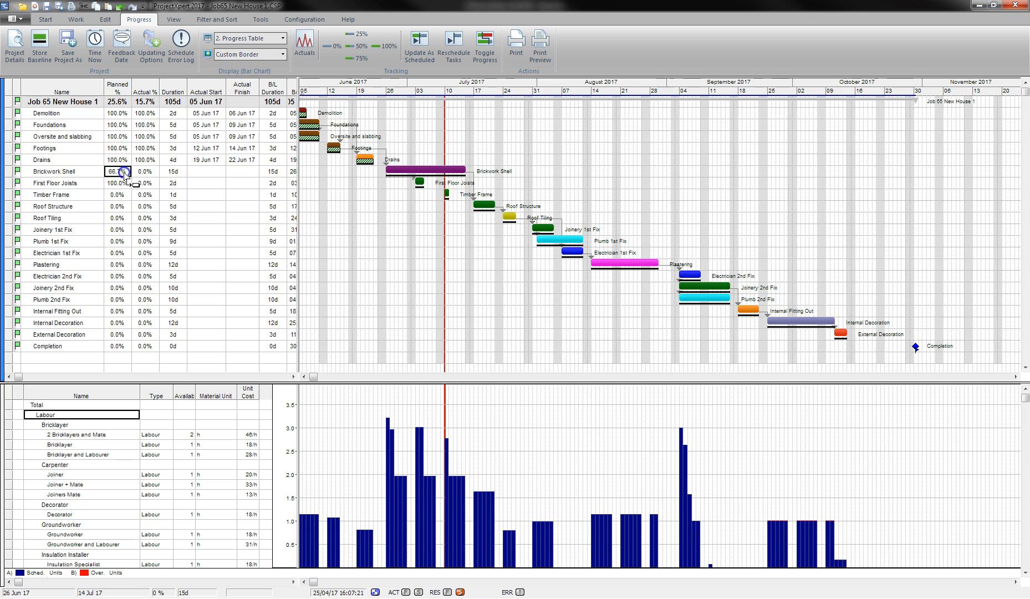
{"action": "left_click_drag", "start_coordinate": [388, 170], "coordinate": [398, 170]}
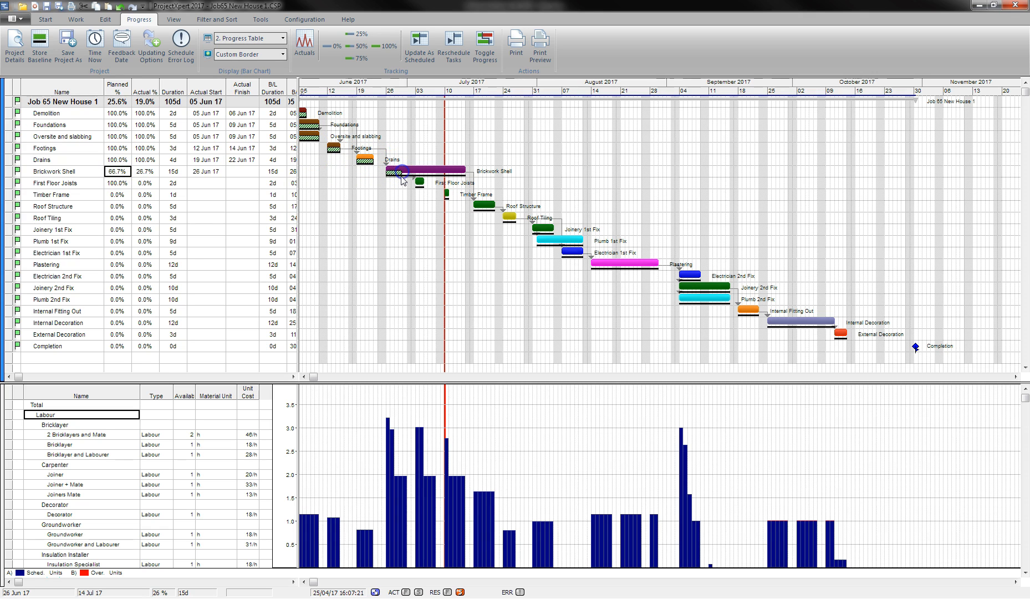
{"action": "left_click", "coordinate": [141, 173]}
{"action": "type", "text": "34"}
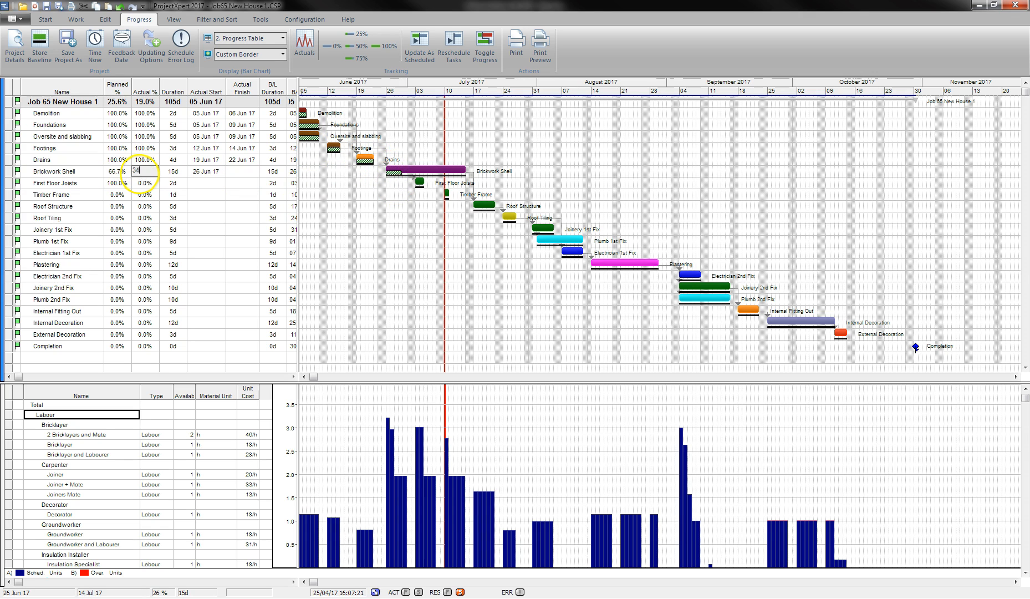
{"action": "key", "text": "Return"}
Reschedule incomplete tasks so remaining work restarts from the 10 Jul 17 time-now date.
{"action": "left_click", "coordinate": [448, 50]}
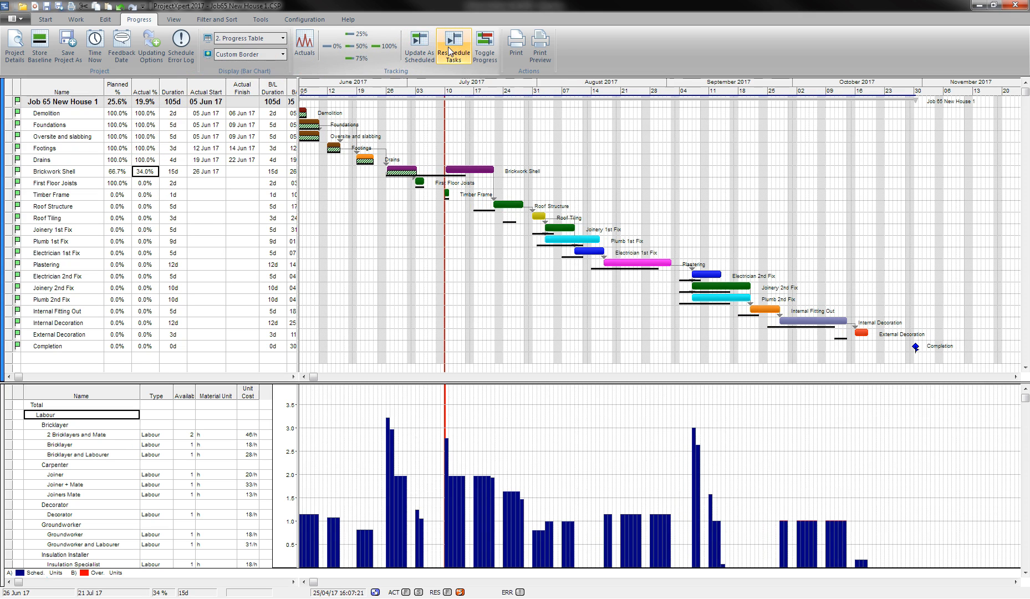
{"action": "left_click", "coordinate": [452, 51]}
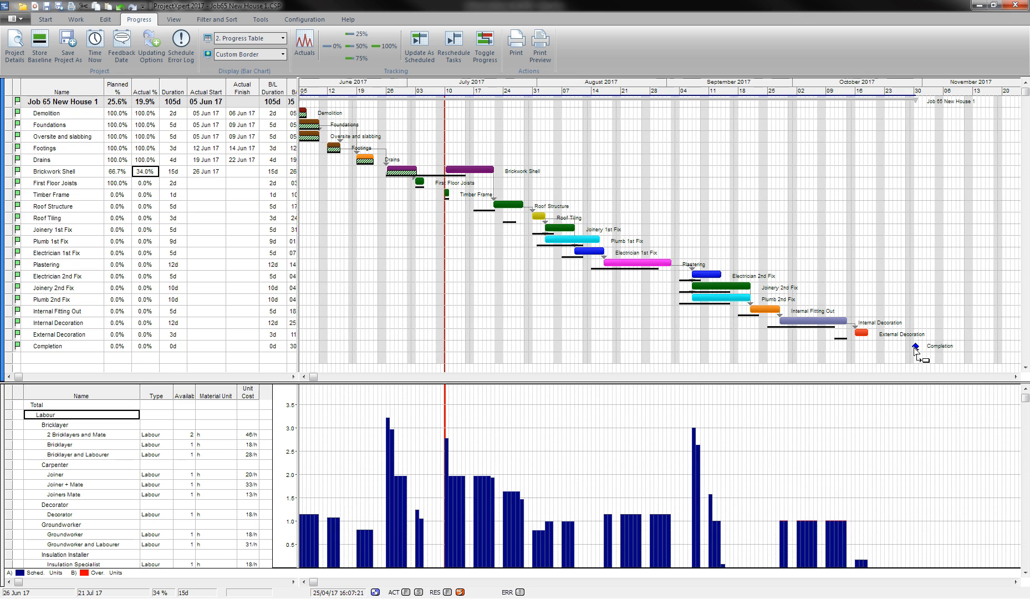
{"action": "left_click", "coordinate": [917, 346]}
Start an export to EstimatorXpress from the Tools ribbon, then cancel it.
{"action": "left_click", "coordinate": [255, 20]}
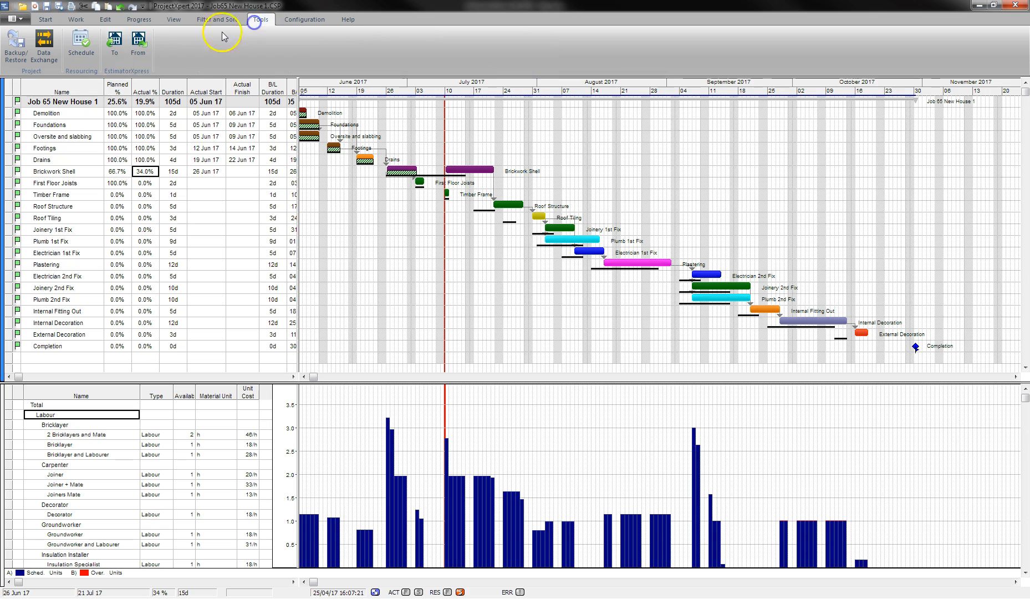
{"action": "left_click", "coordinate": [120, 51]}
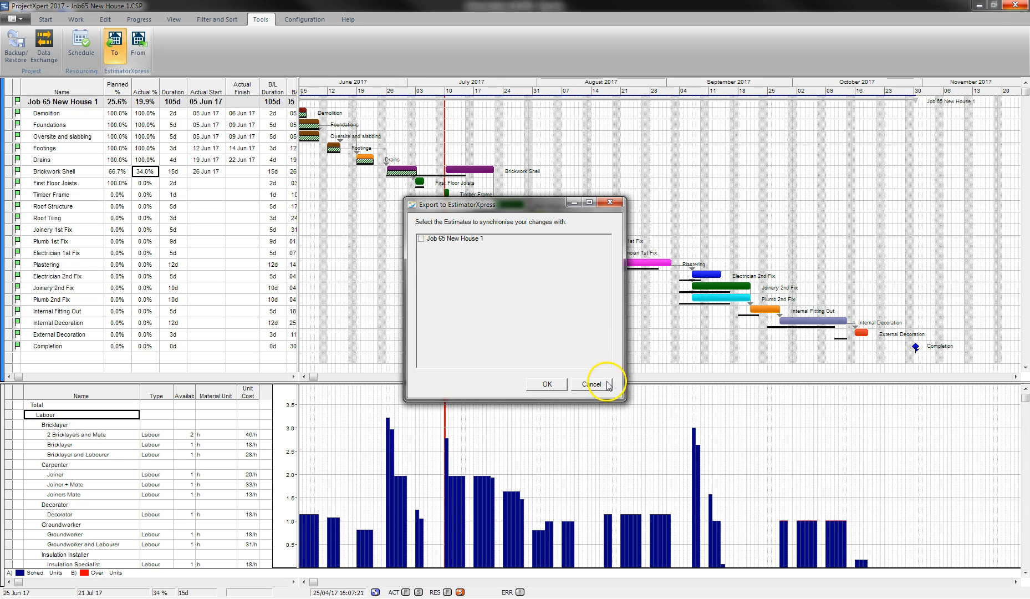
{"action": "left_click", "coordinate": [591, 383]}
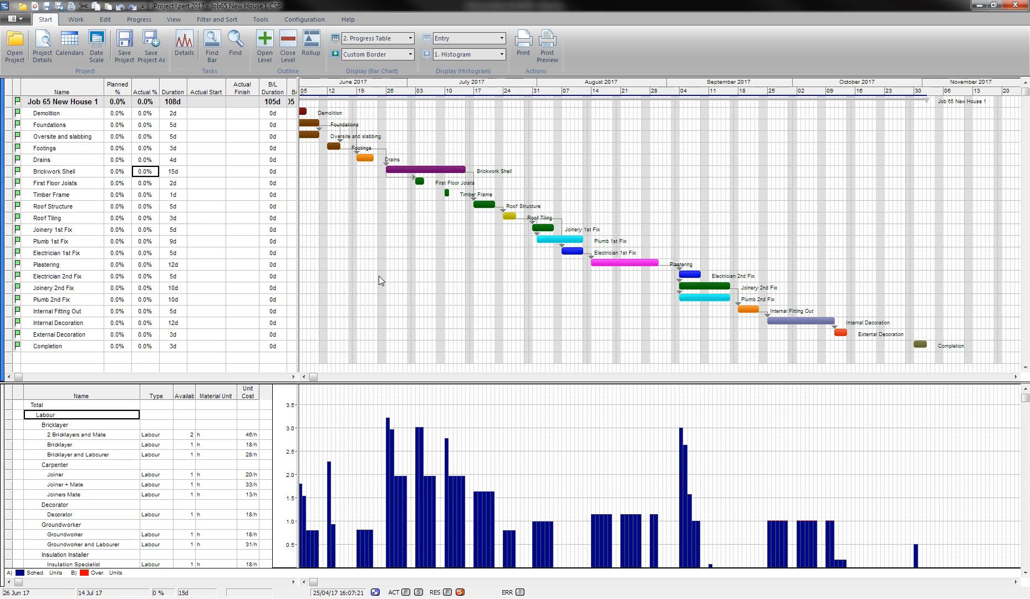
Merge Job66 New House 2.CSP into Job 65 as a ProjectXpert 2017 file, combining resources and calendars (option 4).
{"action": "left_click", "coordinate": [20, 20]}
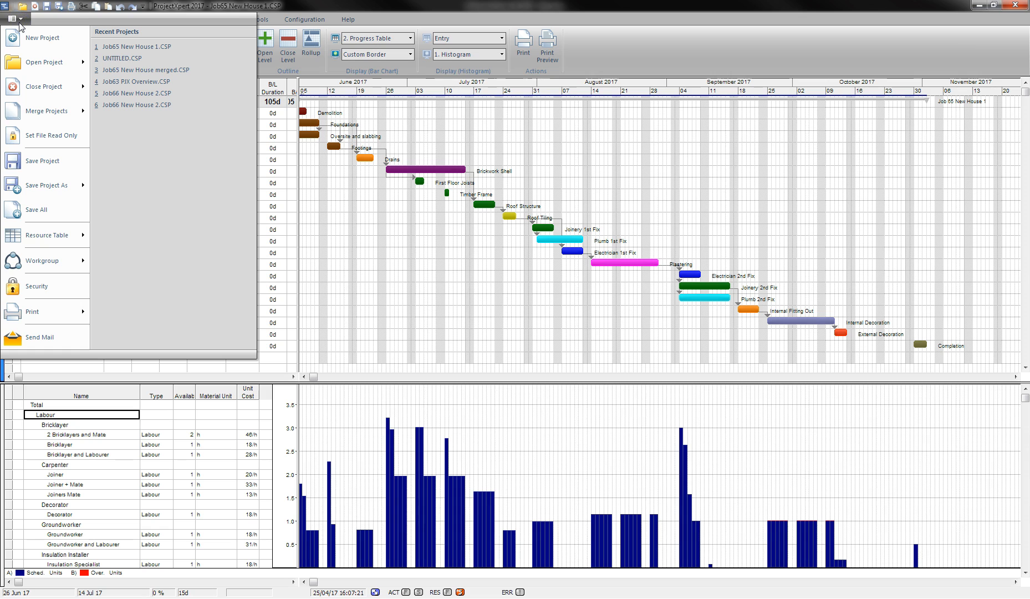
{"action": "left_click", "coordinate": [83, 109]}
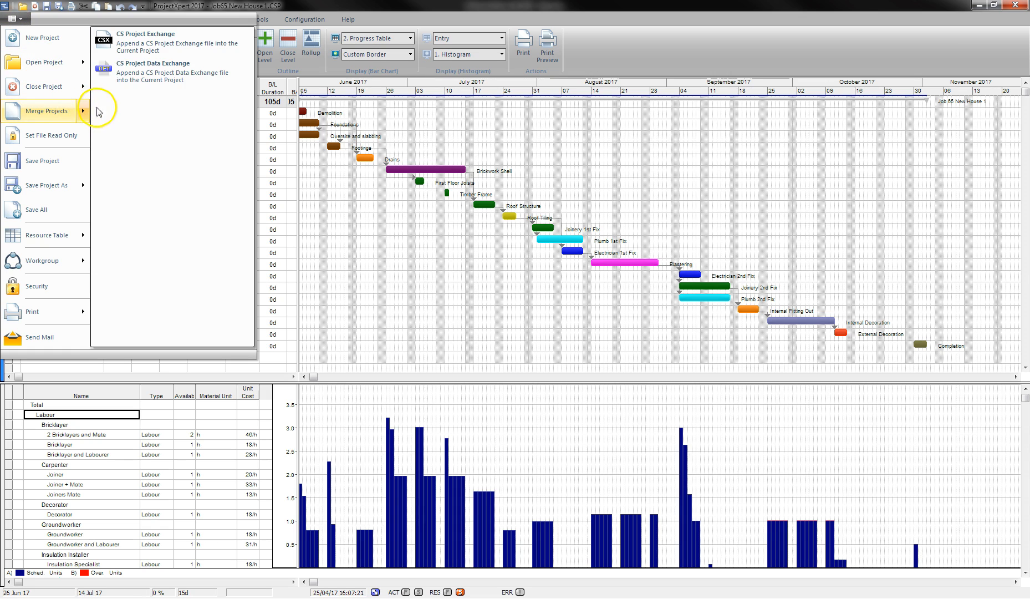
{"action": "left_click", "coordinate": [133, 81]}
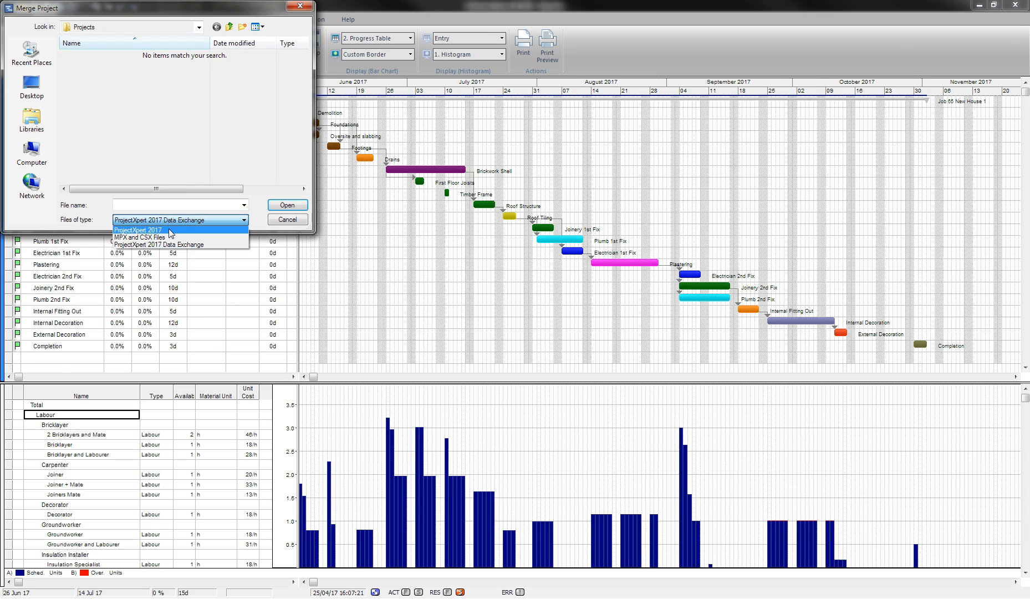
{"action": "left_click", "coordinate": [167, 230]}
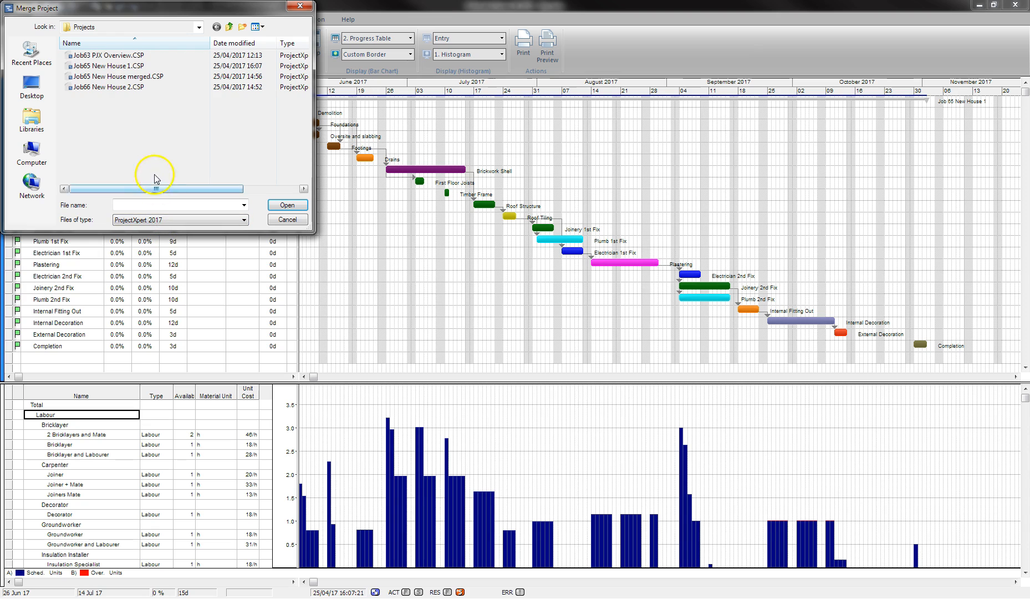
{"action": "left_click", "coordinate": [119, 90]}
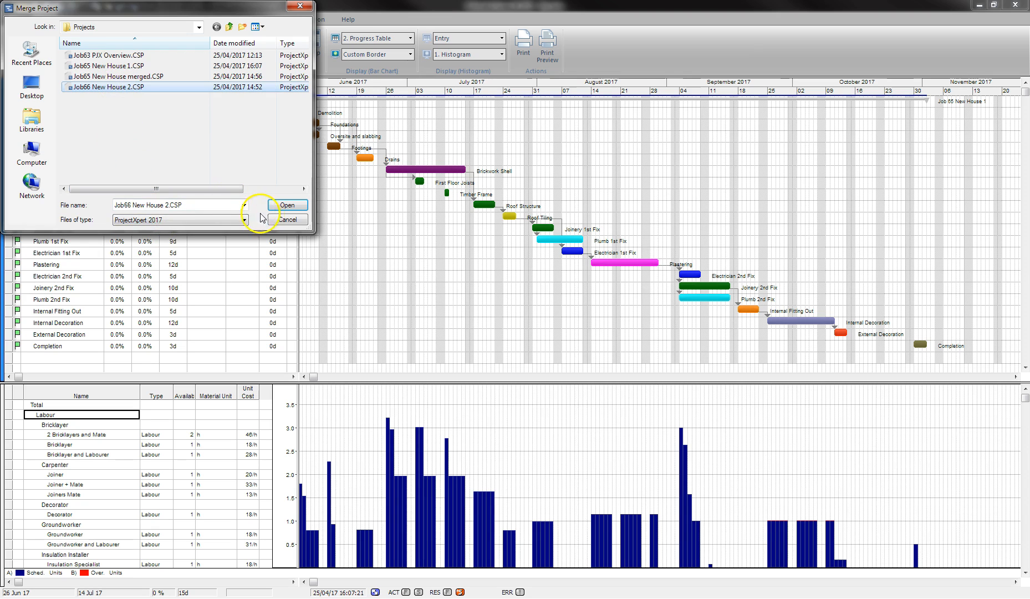
{"action": "left_click", "coordinate": [284, 205]}
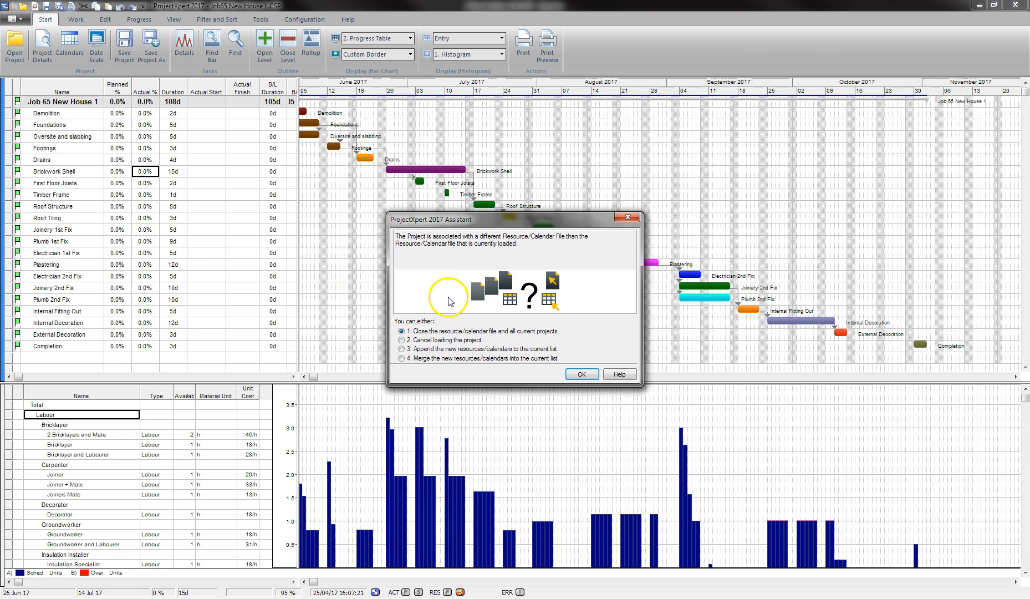
{"action": "left_click", "coordinate": [428, 358]}
{"action": "left_click", "coordinate": [588, 374]}
{"action": "left_click", "coordinate": [543, 286]}
{"action": "scroll", "coordinate": [537, 280], "scroll_direction": "down", "scroll_amount": 4}
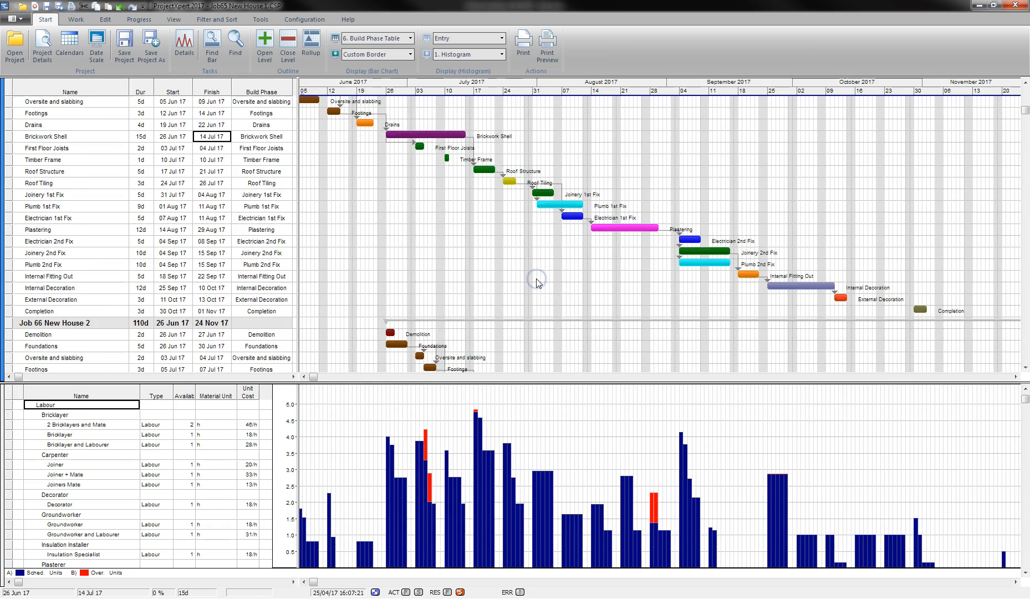
{"action": "left_click", "coordinate": [551, 267]}
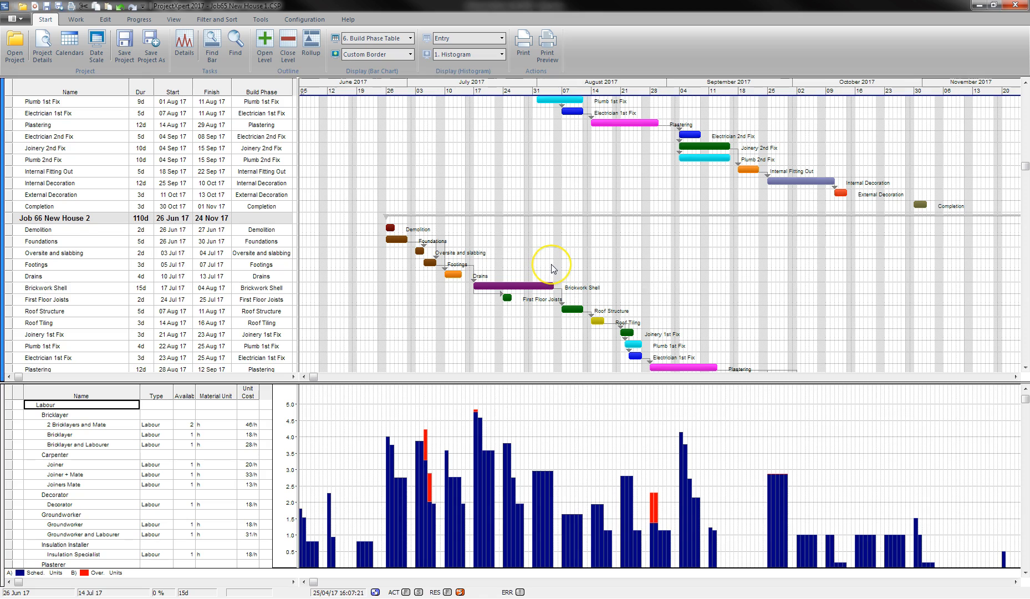
{"action": "scroll", "coordinate": [552, 267], "scroll_direction": "down", "scroll_amount": 4}
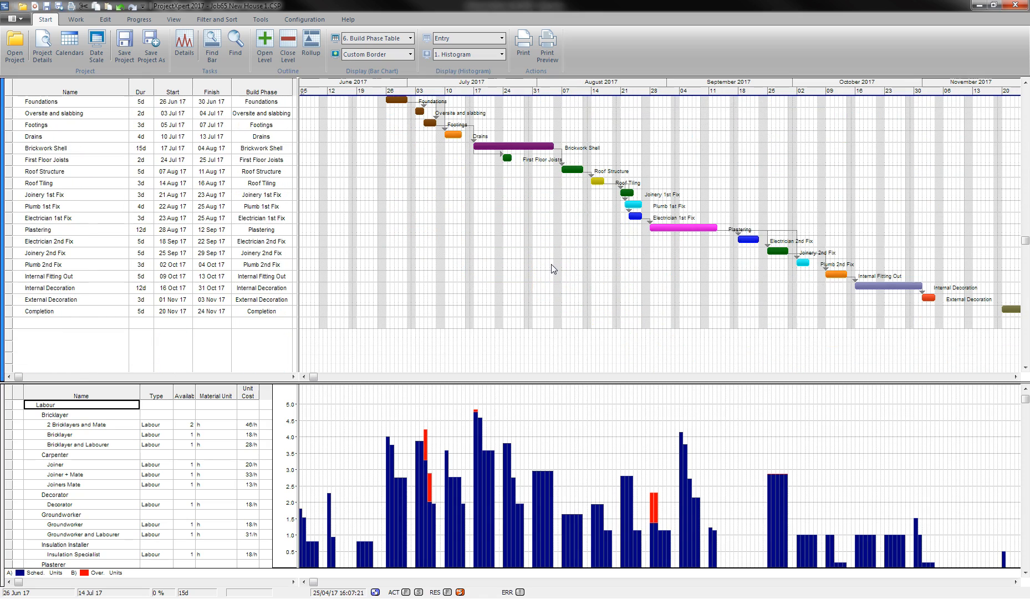
{"action": "scroll", "coordinate": [551, 266], "scroll_direction": "up", "scroll_amount": 8}
{"action": "left_click", "coordinate": [83, 407]}
{"action": "left_click", "coordinate": [409, 441]}
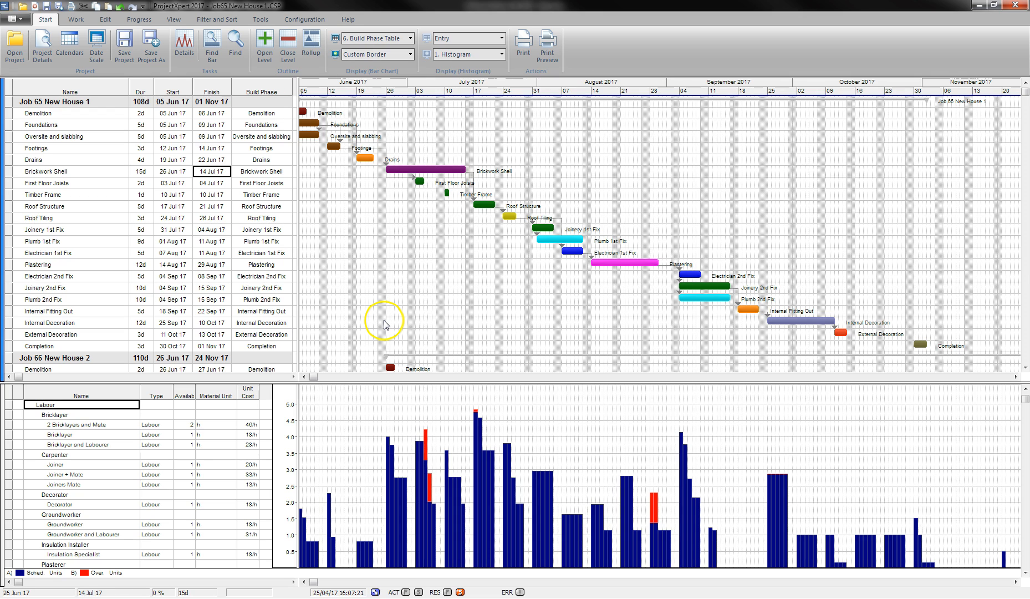
{"action": "scroll", "coordinate": [358, 333], "scroll_direction": "down", "scroll_amount": 5}
{"action": "scroll", "coordinate": [359, 335], "scroll_direction": "up", "scroll_amount": 5}
{"action": "left_click_drag", "start_coordinate": [310, 131], "coordinate": [417, 180]}
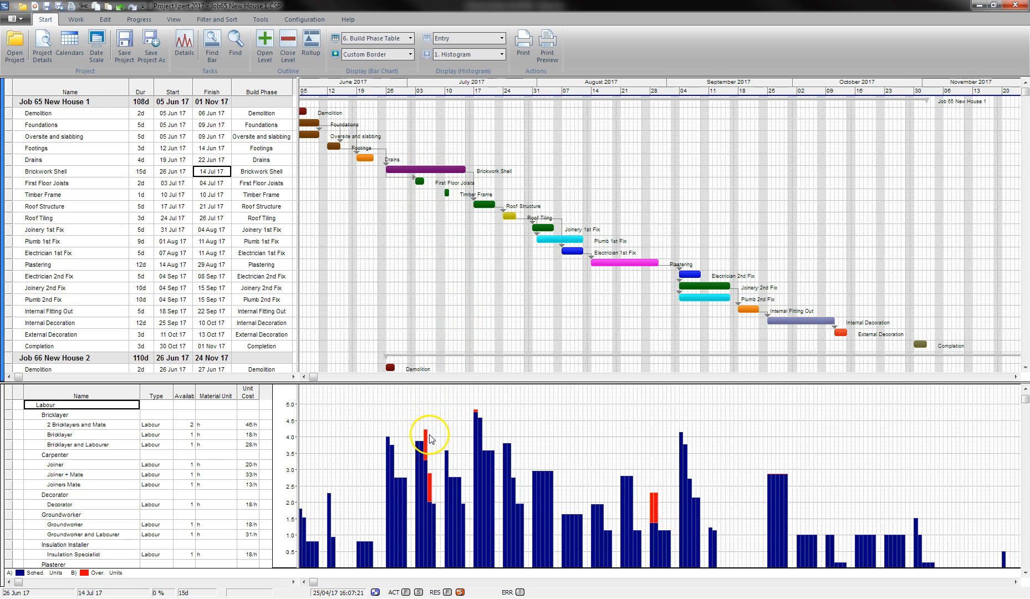
{"action": "scroll", "coordinate": [415, 324], "scroll_direction": "down", "scroll_amount": 2}
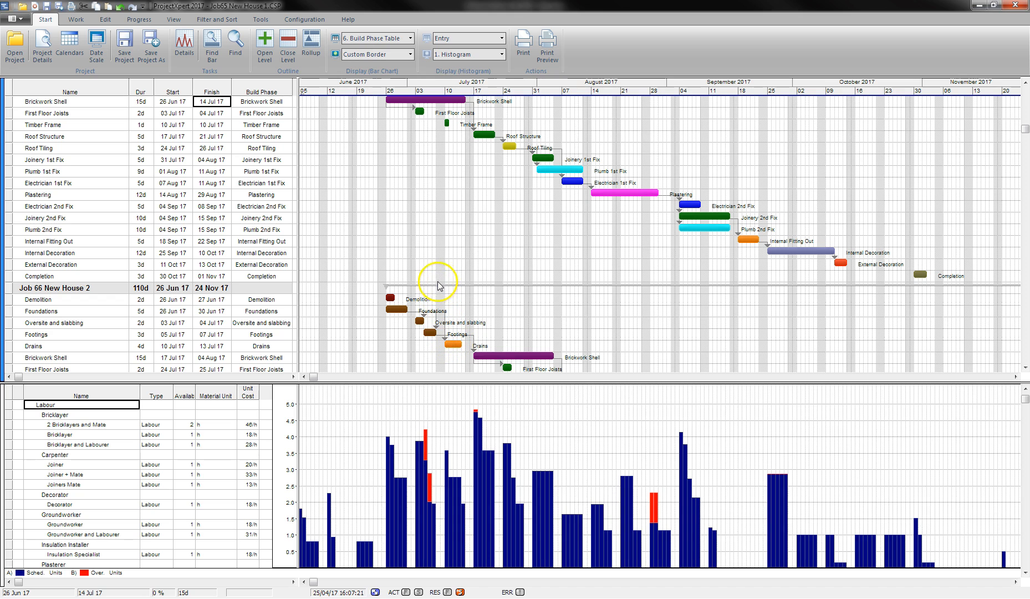
Review Bricklayer, 2 Bricklayers and Mate, and Bricklayer and Labourer usage in the resource histogram.
{"action": "left_click", "coordinate": [114, 414]}
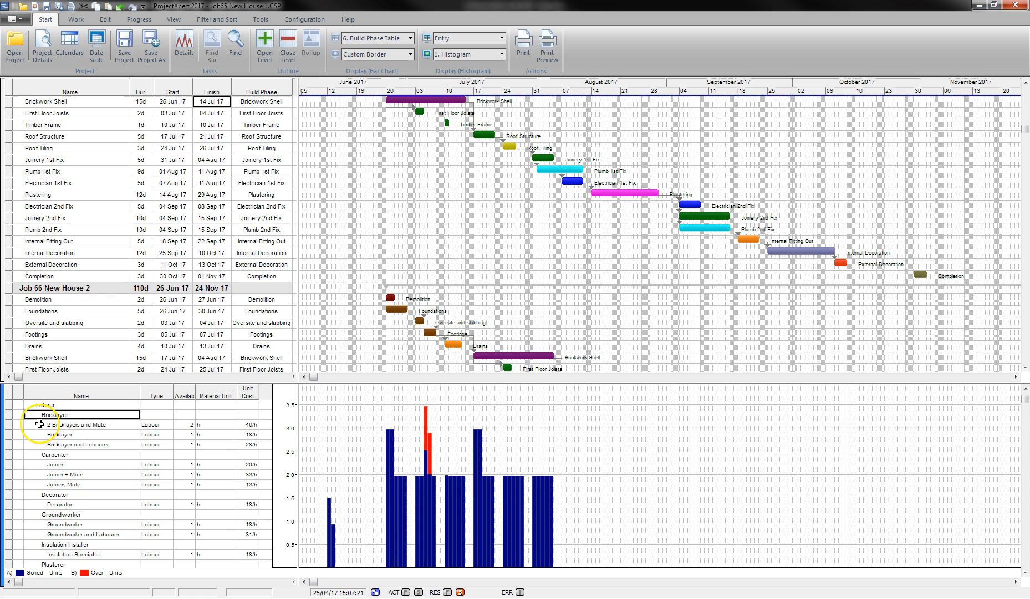
{"action": "left_click", "coordinate": [61, 424]}
{"action": "left_click", "coordinate": [66, 434]}
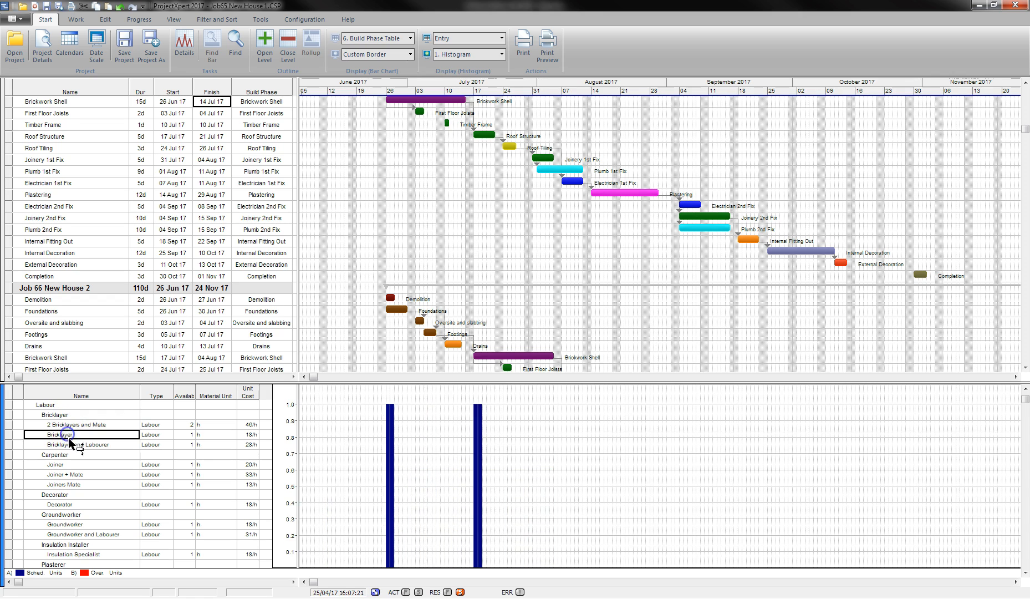
{"action": "left_click", "coordinate": [69, 444]}
{"action": "left_click", "coordinate": [65, 426]}
{"action": "scroll", "coordinate": [427, 373], "scroll_direction": "down", "scroll_amount": 2}
{"action": "left_click", "coordinate": [428, 365]}
{"action": "scroll", "coordinate": [432, 366], "scroll_direction": "down", "scroll_amount": 3}
{"action": "scroll", "coordinate": [433, 366], "scroll_direction": "up", "scroll_amount": 4}
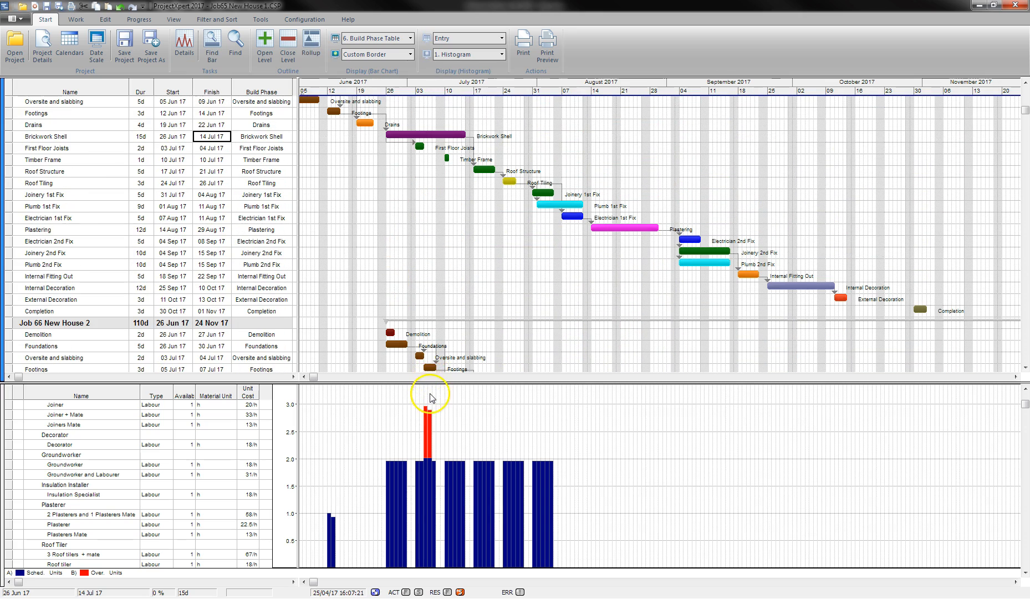
{"action": "scroll", "coordinate": [431, 353], "scroll_direction": "down", "scroll_amount": 3}
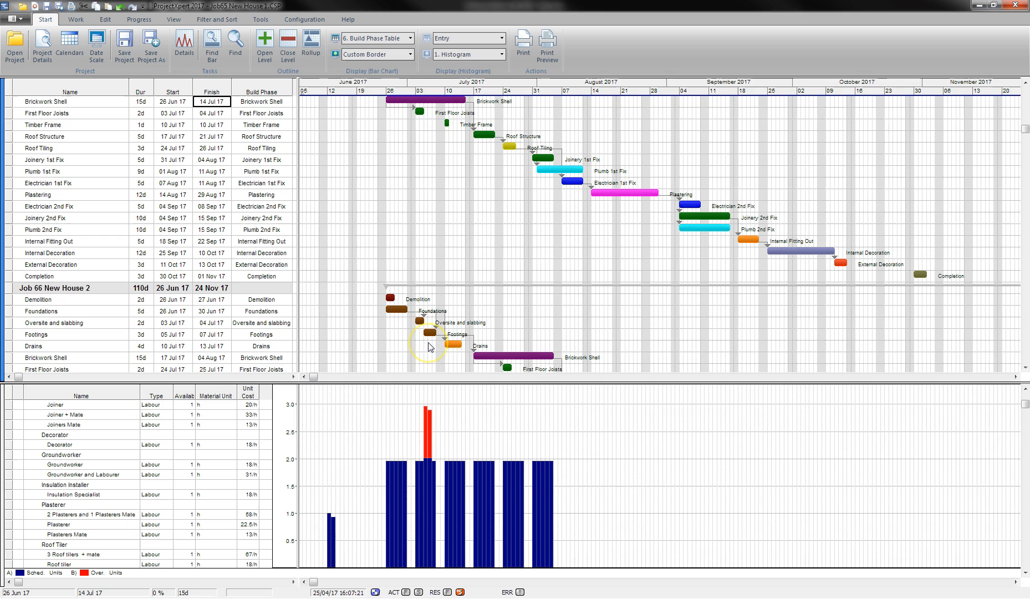
{"action": "scroll", "coordinate": [426, 316], "scroll_direction": "up", "scroll_amount": 6}
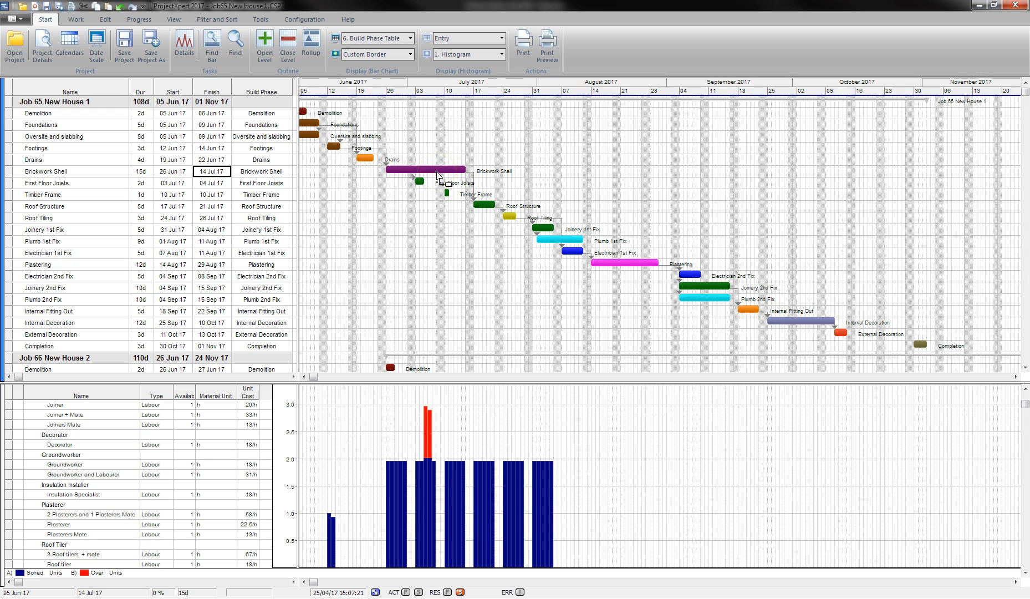
{"action": "scroll", "coordinate": [438, 175], "scroll_direction": "down", "scroll_amount": 4}
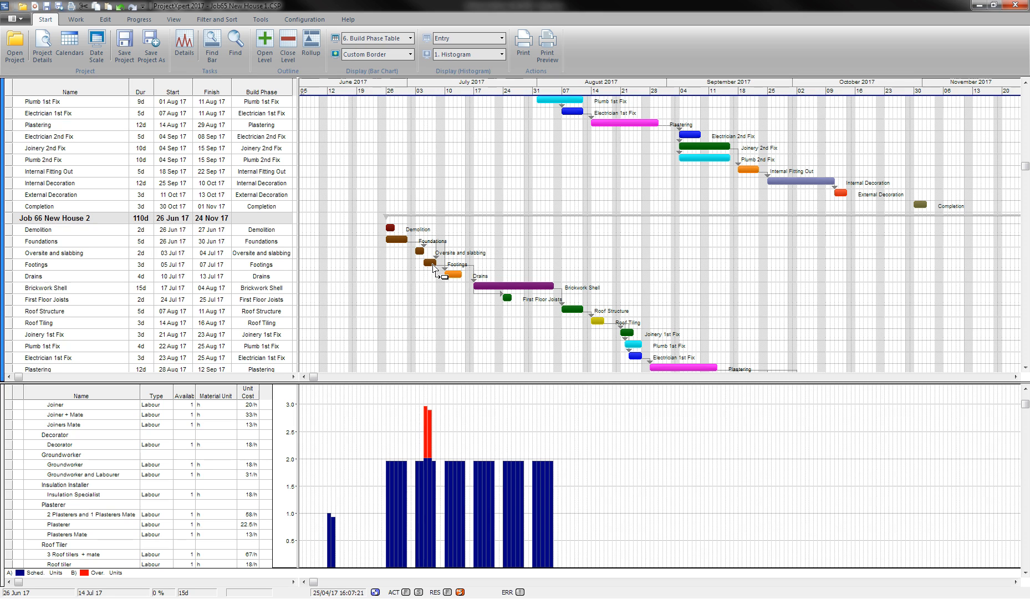
{"action": "scroll", "coordinate": [435, 270], "scroll_direction": "up", "scroll_amount": 4}
Stretch Job 65's Brickwork Shell bar to 17 days so it finishes 18 Jul 17.
{"action": "left_click_drag", "start_coordinate": [465, 169], "coordinate": [483, 171]}
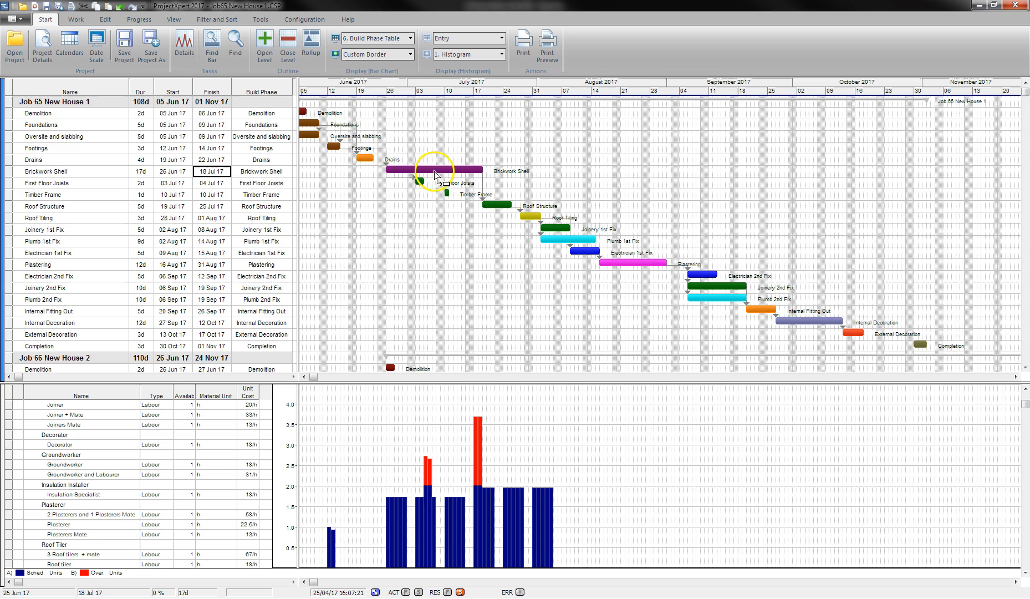
{"action": "scroll", "coordinate": [436, 176], "scroll_direction": "down", "scroll_amount": 2}
{"action": "scroll", "coordinate": [435, 176], "scroll_direction": "down", "scroll_amount": 2}
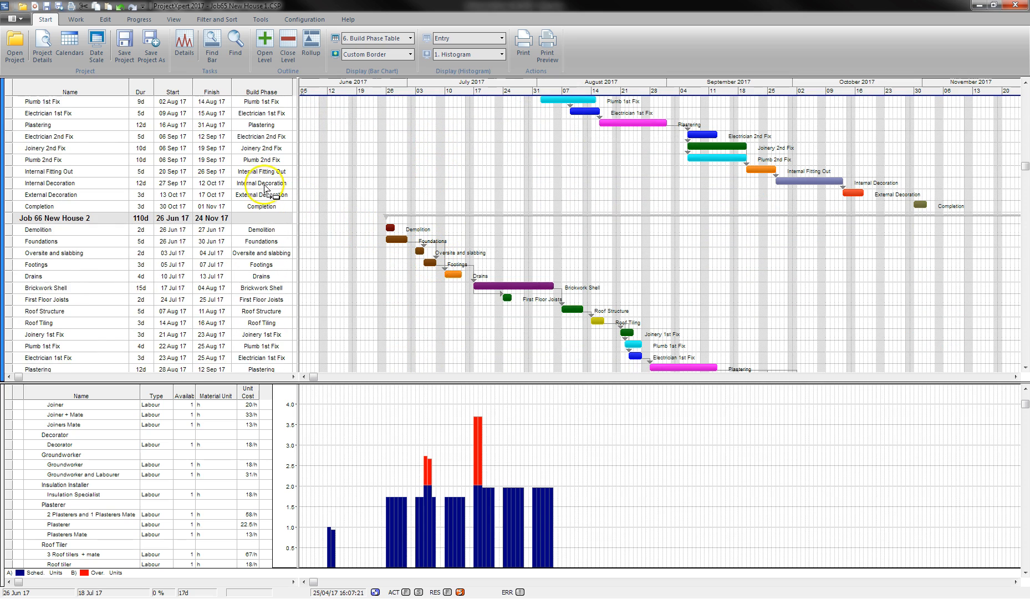
{"action": "left_click", "coordinate": [113, 19]}
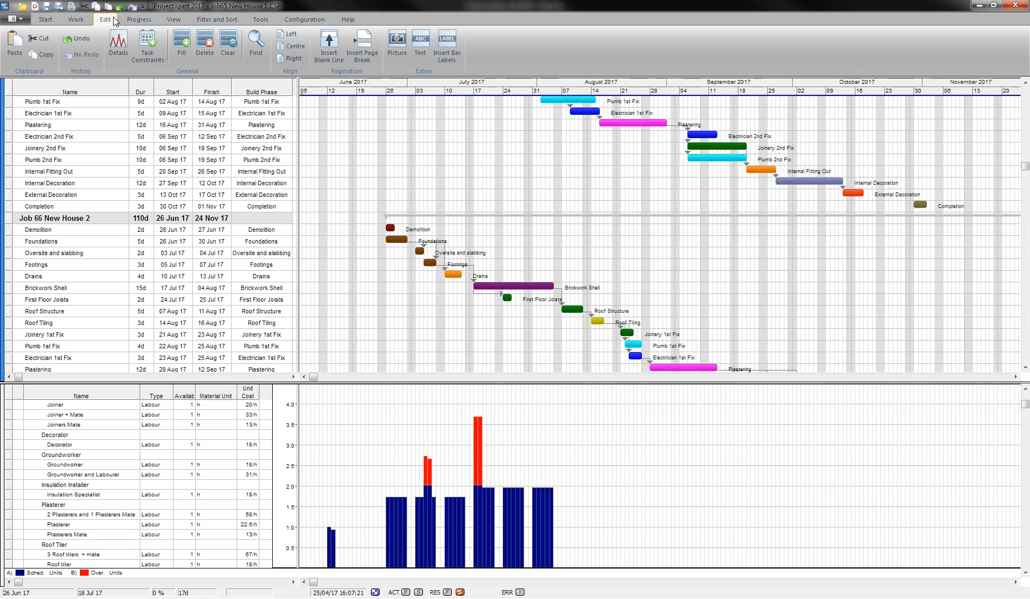
Add the text note 'Pull gang from house 1 to complete footings' beside Job 66's Footings and Drains bars.
{"action": "left_click", "coordinate": [427, 51]}
{"action": "left_click", "coordinate": [421, 249]}
{"action": "type", "text": "Pull gang from house 1 to complete footings"}
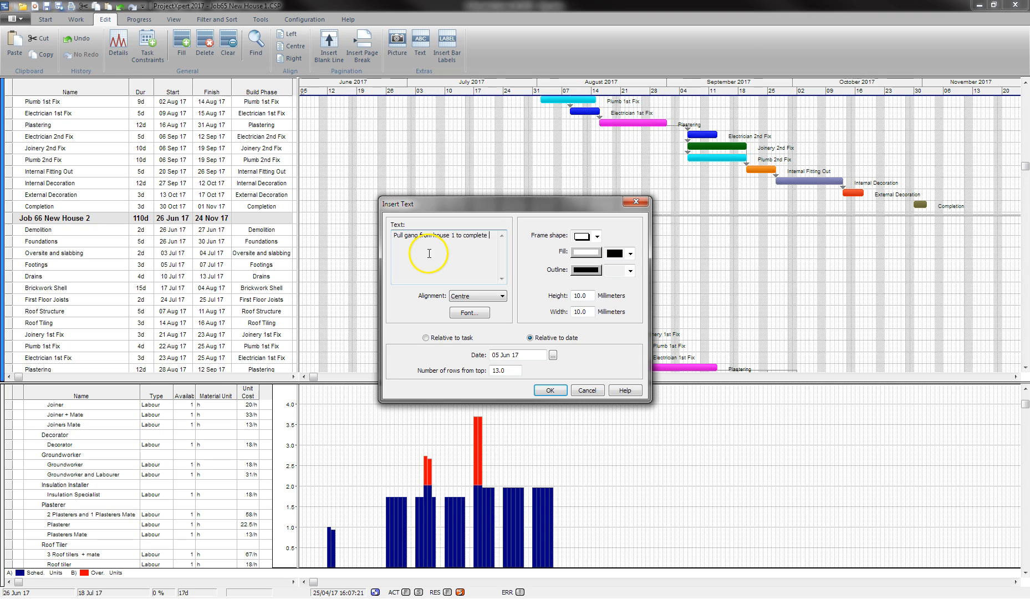
{"action": "left_click", "coordinate": [550, 390]}
{"action": "left_click_drag", "start_coordinate": [310, 118], "coordinate": [561, 259]}
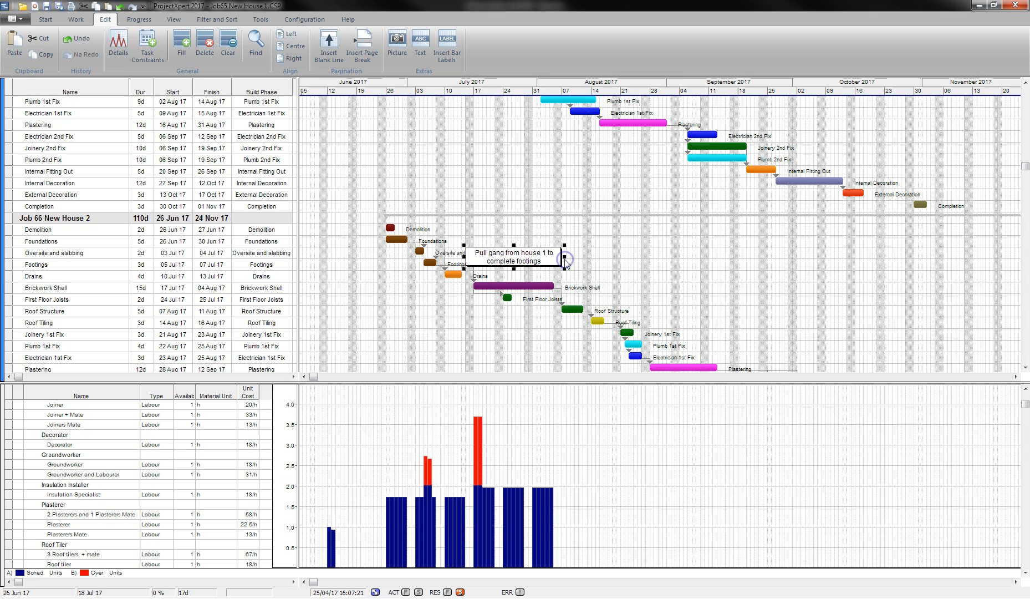
{"action": "scroll", "coordinate": [513, 189], "scroll_direction": "up", "scroll_amount": 4}
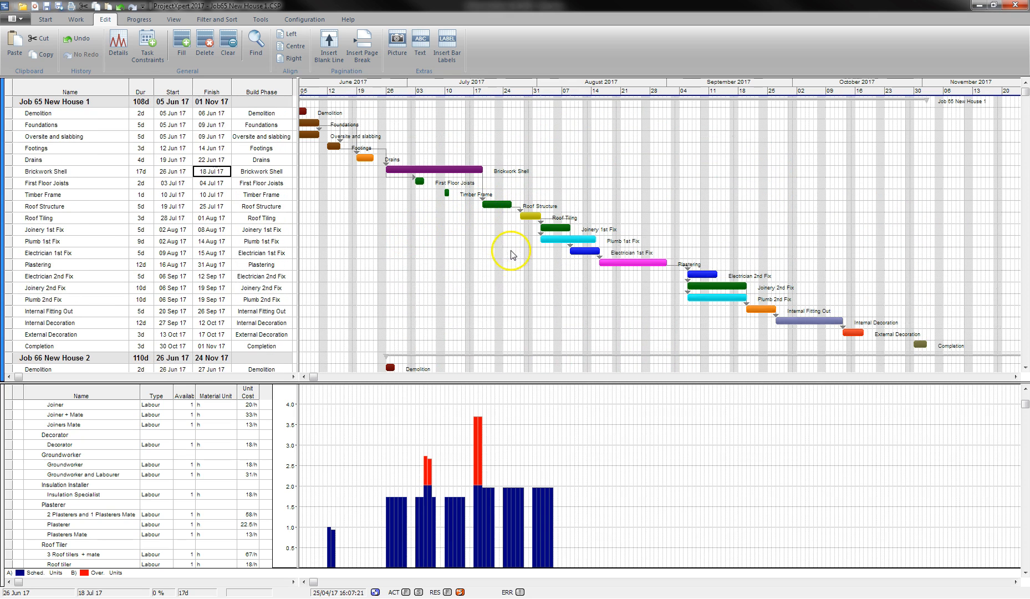
Move Job 66's Brickwork Shell to start 24 Jul 17, scheduling from the next working day.
{"action": "left_click", "coordinate": [478, 431]}
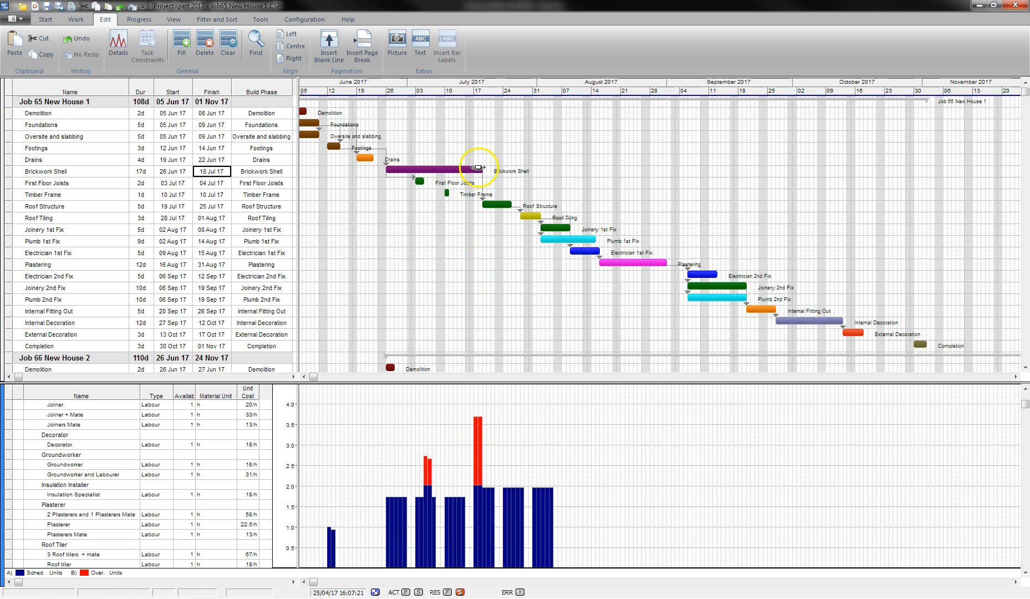
{"action": "left_click", "coordinate": [476, 222]}
{"action": "scroll", "coordinate": [477, 224], "scroll_direction": "down", "scroll_amount": 5}
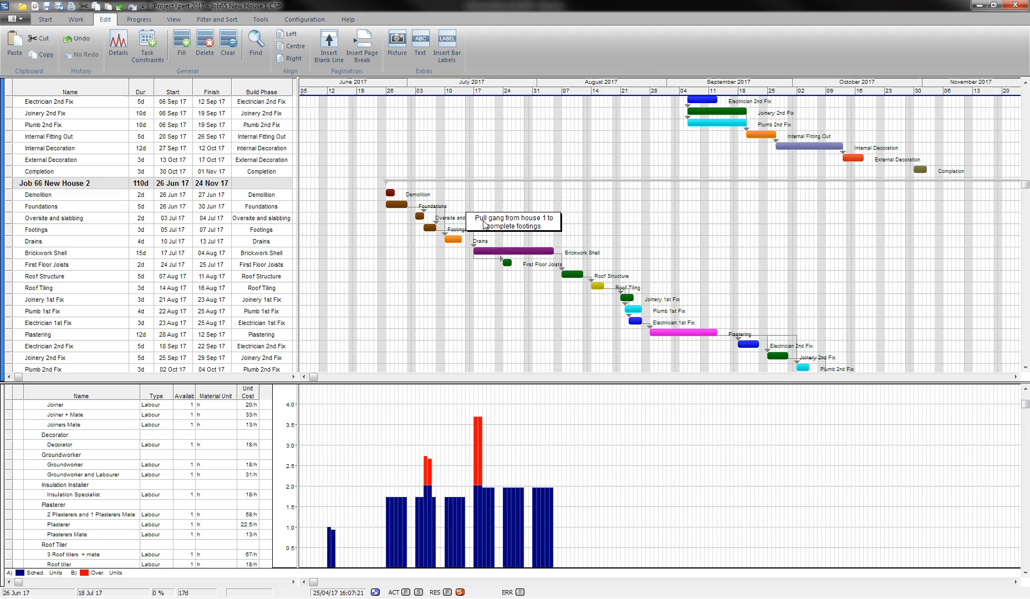
{"action": "left_click", "coordinate": [487, 249]}
{"action": "mouse_move", "coordinate": [500, 249]}
{"action": "left_mouse_down"}
{"action": "mouse_move", "coordinate": [518, 252]}
{"action": "mouse_move", "coordinate": [496, 255]}
{"action": "left_mouse_up"}
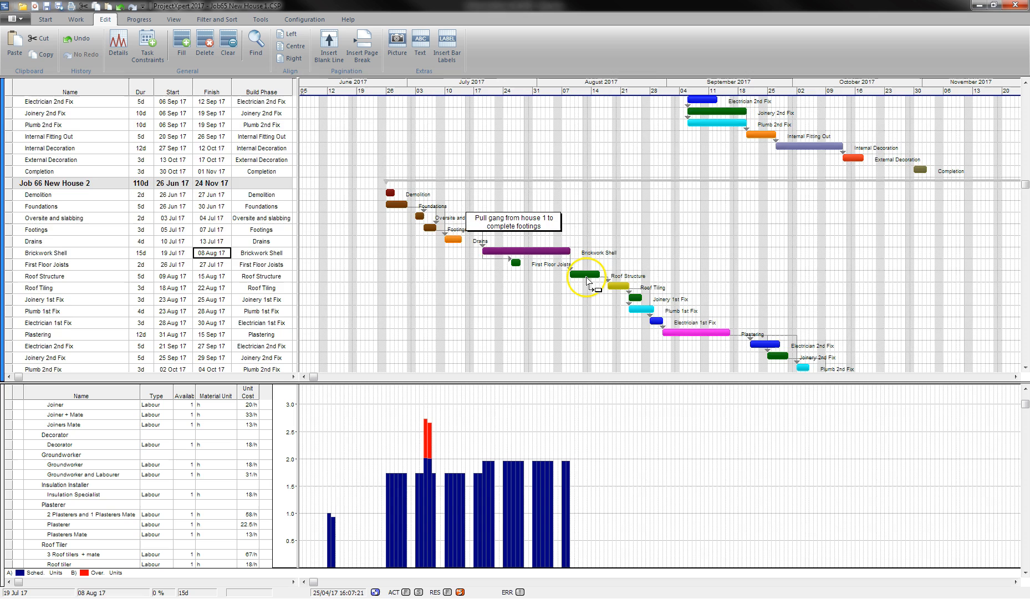
{"action": "scroll", "coordinate": [587, 280], "scroll_direction": "down", "scroll_amount": 1}
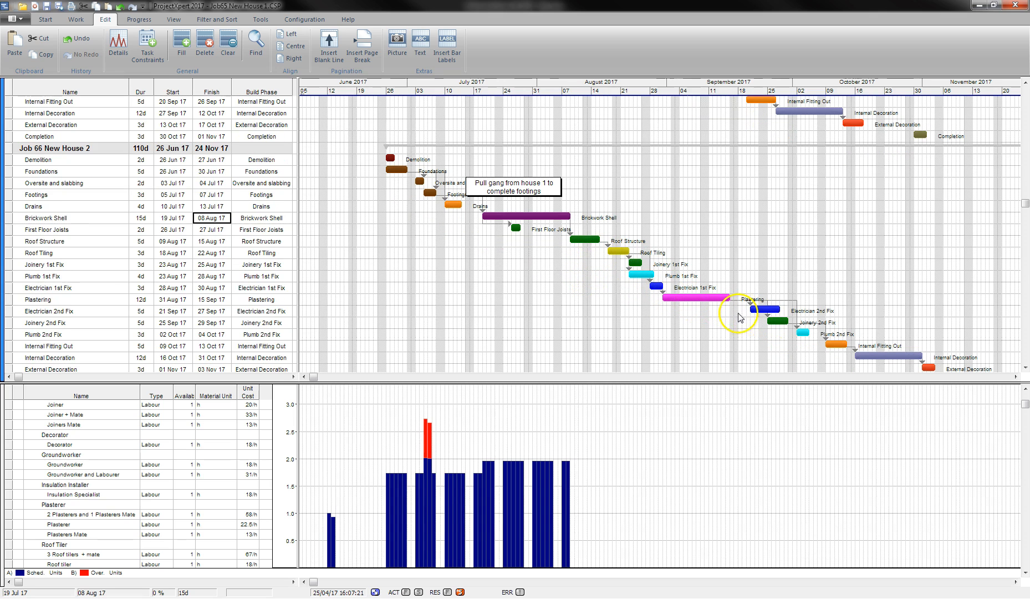
{"action": "left_click_drag", "start_coordinate": [520, 216], "coordinate": [545, 217]}
{"action": "left_click", "coordinate": [571, 361]}
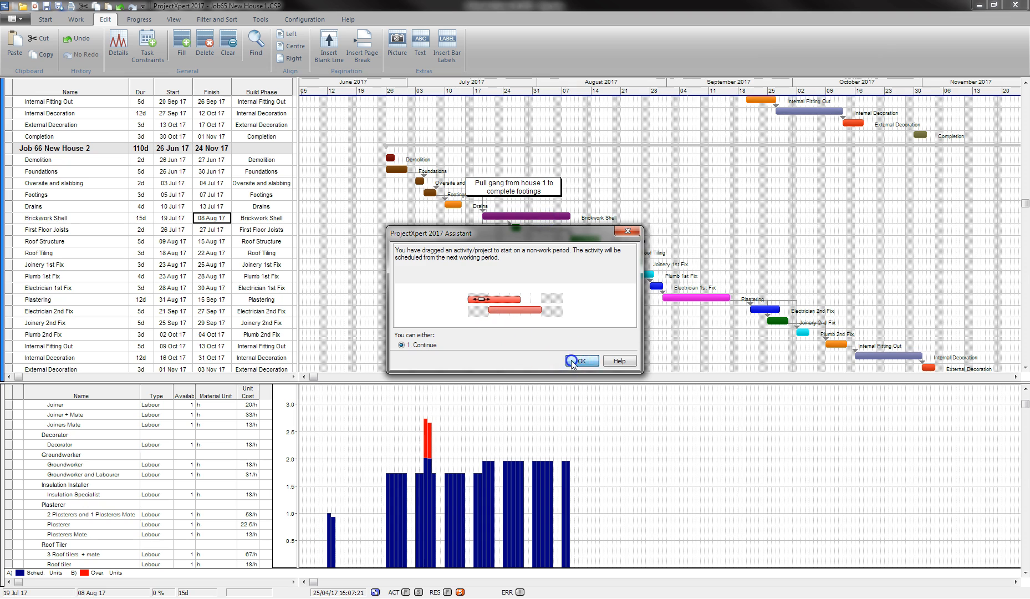
Shift First Floor Joists to 02 Aug, Plastering to 04–19 Sep and Joinery 1st Fix to 28 Aug 17.
{"action": "left_click_drag", "start_coordinate": [535, 227], "coordinate": [547, 229]}
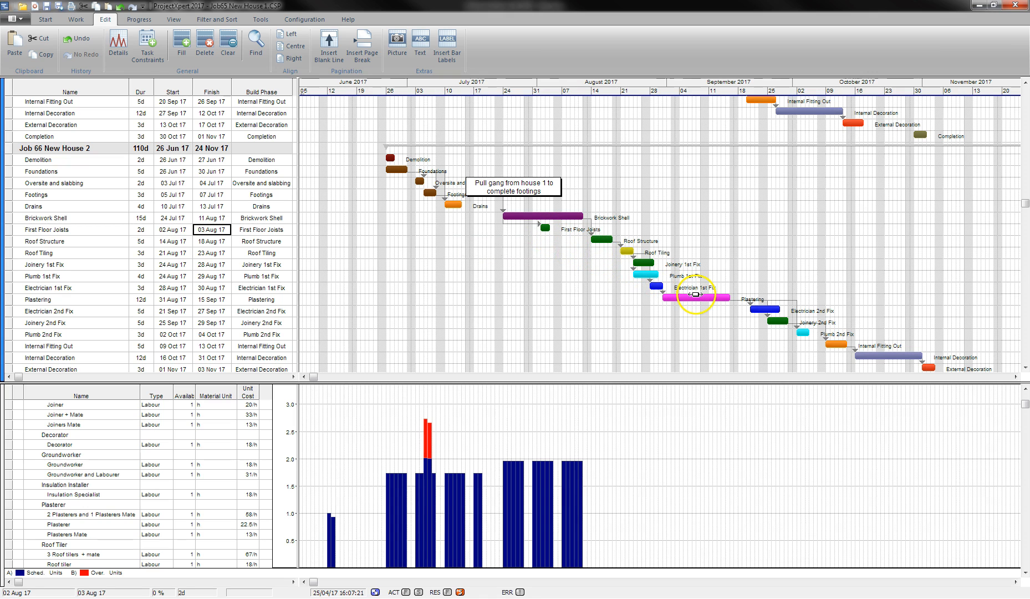
{"action": "left_click_drag", "start_coordinate": [694, 297], "coordinate": [712, 297]}
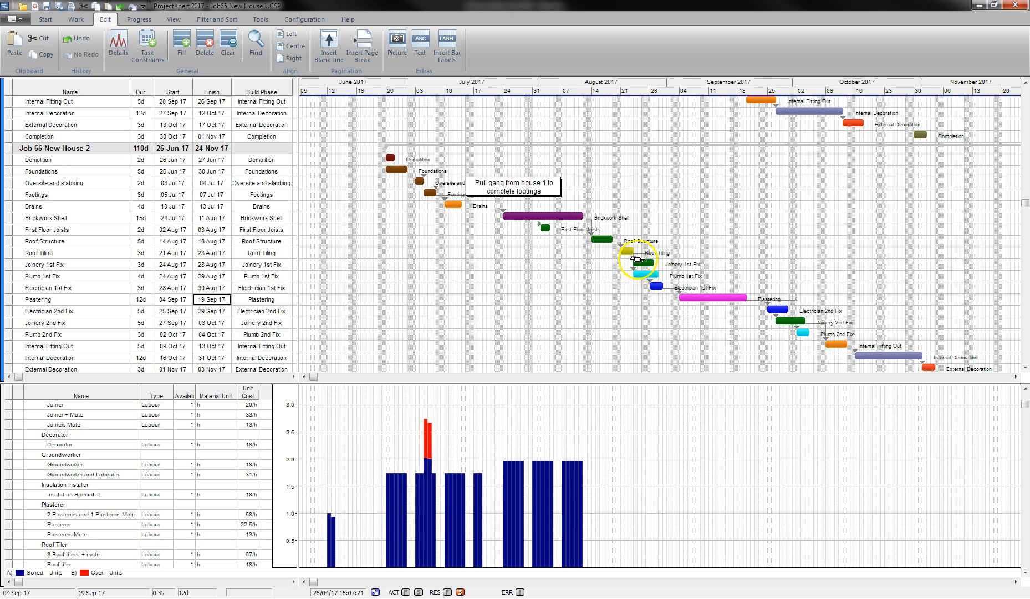
{"action": "left_click_drag", "start_coordinate": [639, 260], "coordinate": [664, 272]}
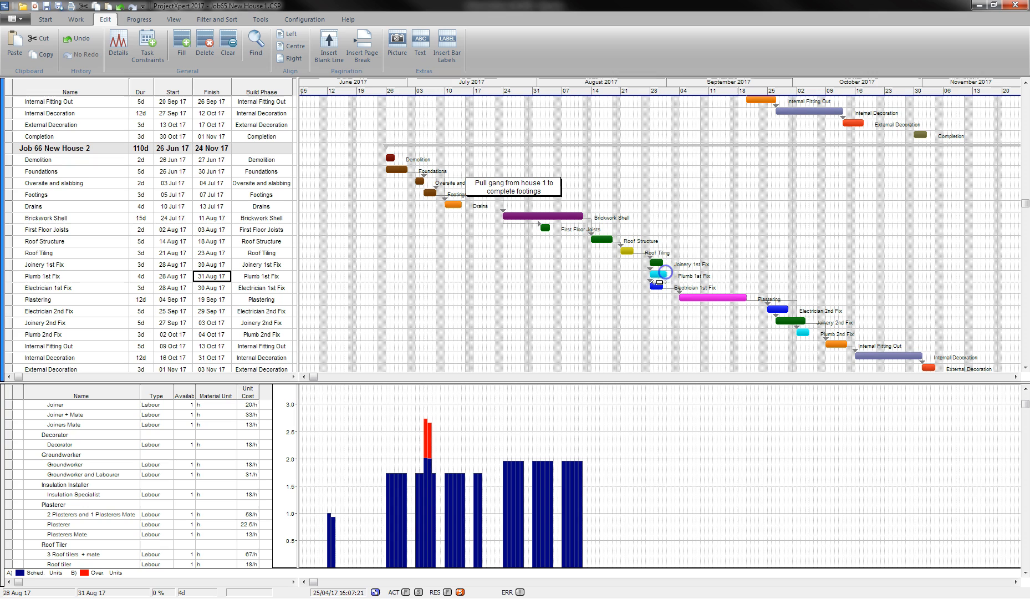
Scroll through the Gantt chart to review both jobs' rescheduled 1st Fix tasks from 28 Aug 17.
{"action": "scroll", "coordinate": [444, 305], "scroll_direction": "up", "scroll_amount": 6}
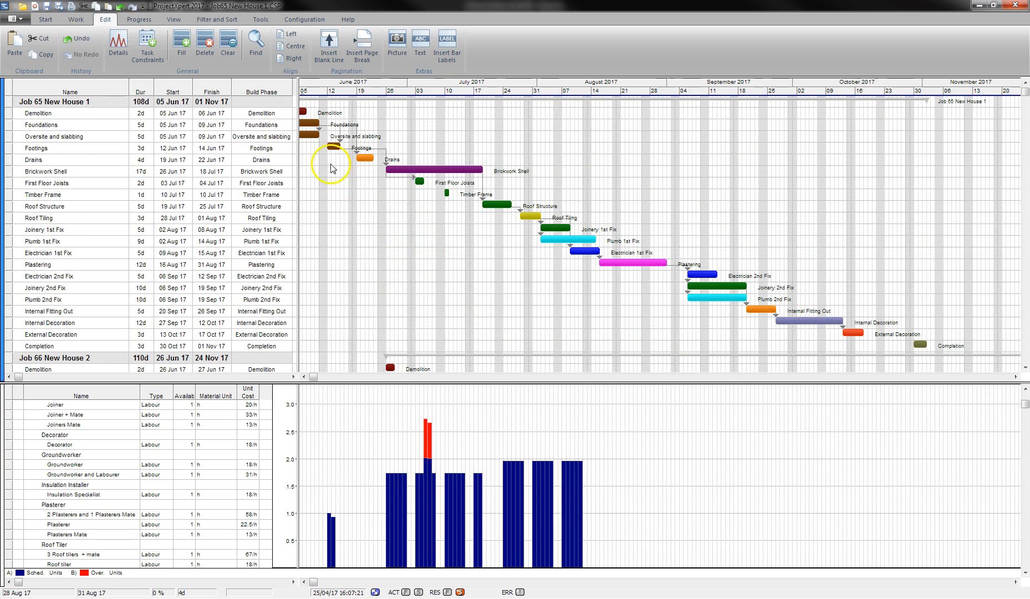
{"action": "scroll", "coordinate": [430, 244], "scroll_direction": "down", "scroll_amount": 4}
{"action": "scroll", "coordinate": [428, 239], "scroll_direction": "down", "scroll_amount": 1}
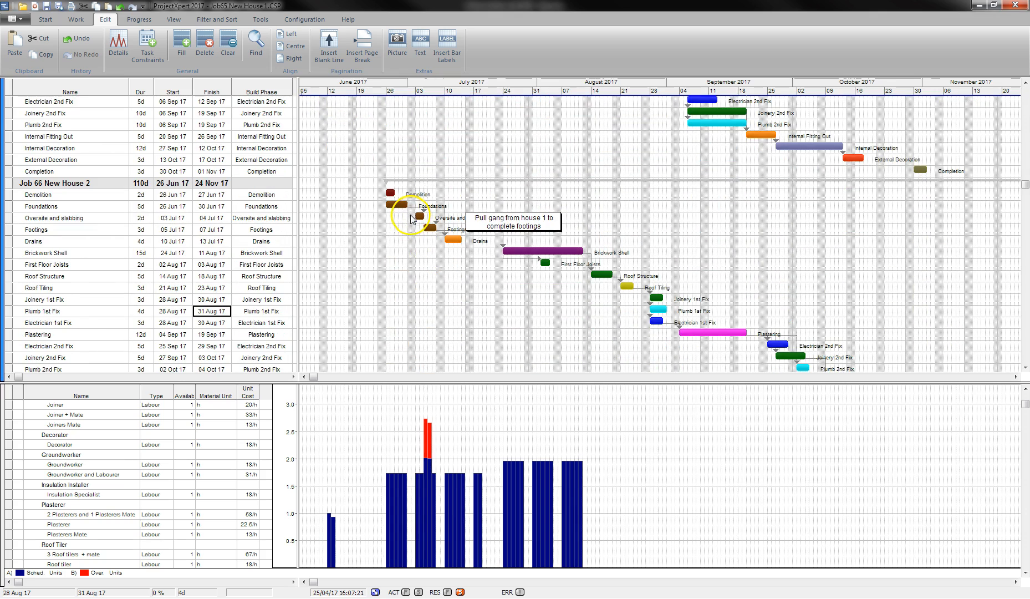
{"action": "scroll", "coordinate": [425, 191], "scroll_direction": "up", "scroll_amount": 1}
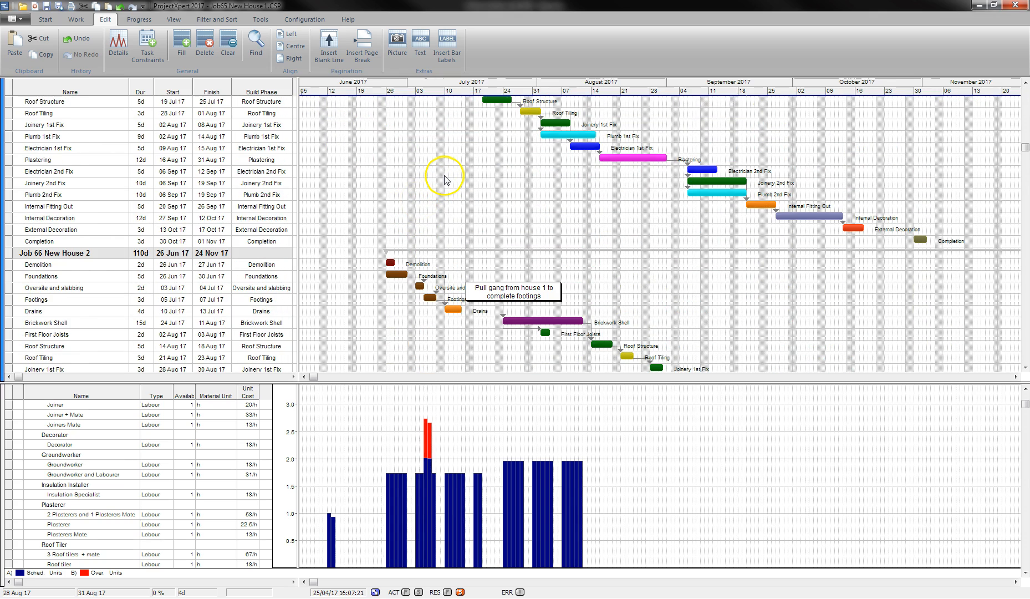
{"action": "scroll", "coordinate": [432, 181], "scroll_direction": "down", "scroll_amount": 2}
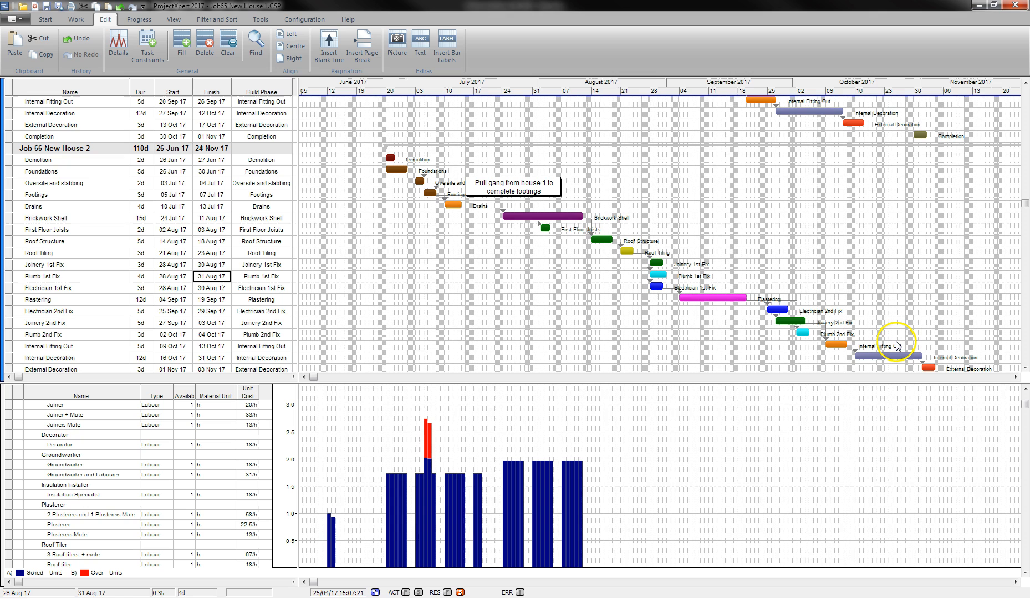
{"action": "scroll", "coordinate": [552, 255], "scroll_direction": "up", "scroll_amount": 1}
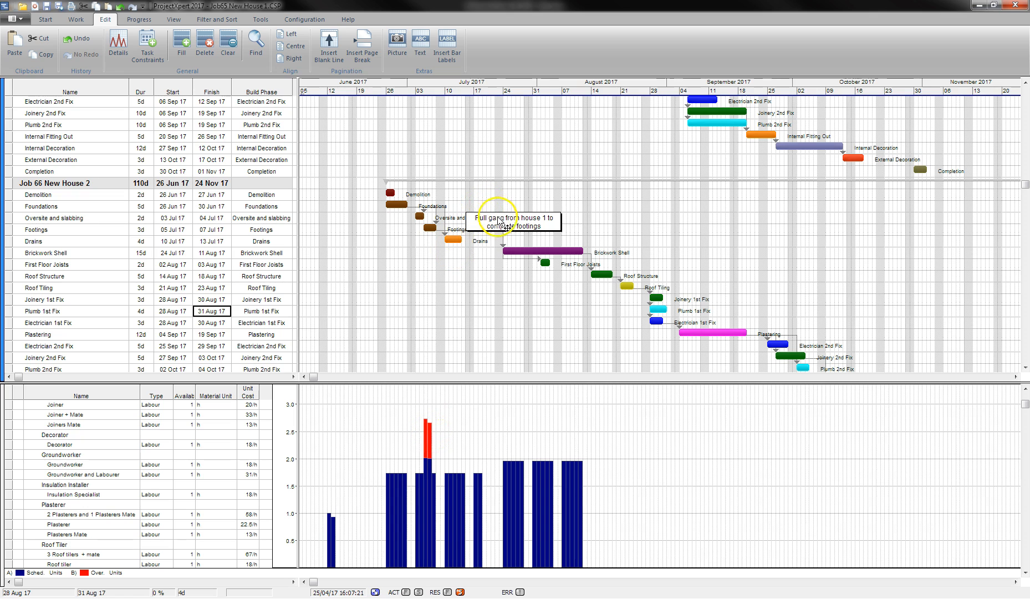
{"action": "scroll", "coordinate": [501, 223], "scroll_direction": "up", "scroll_amount": 3}
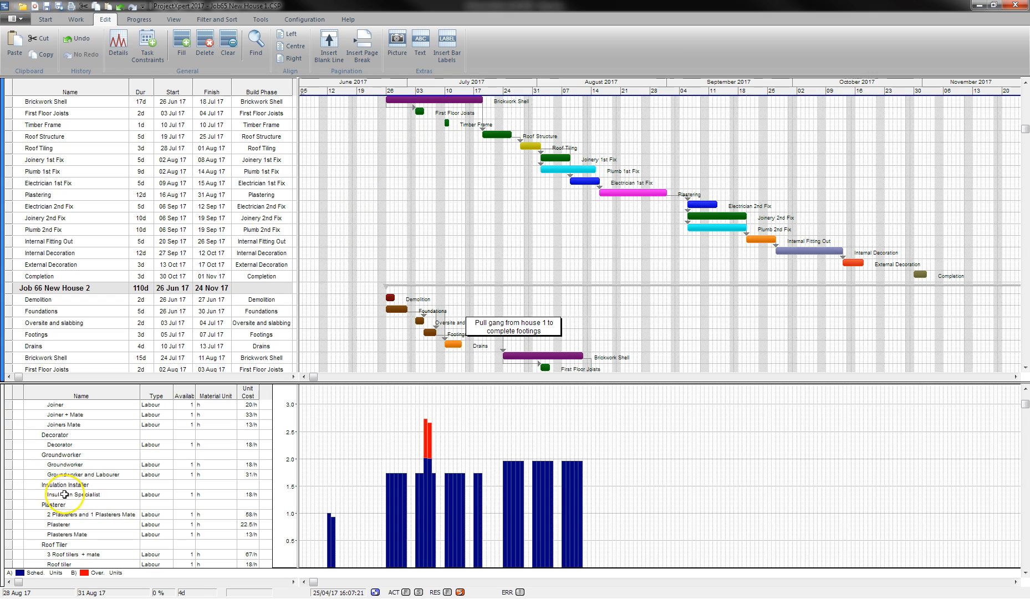
Chart the Carpenter workload in the histogram and nudge the 'Pull gang' note right, clear of the Oversite labels.
{"action": "left_click", "coordinate": [73, 417]}
{"action": "scroll", "coordinate": [72, 417], "scroll_direction": "up", "scroll_amount": 1}
{"action": "left_click", "coordinate": [66, 423]}
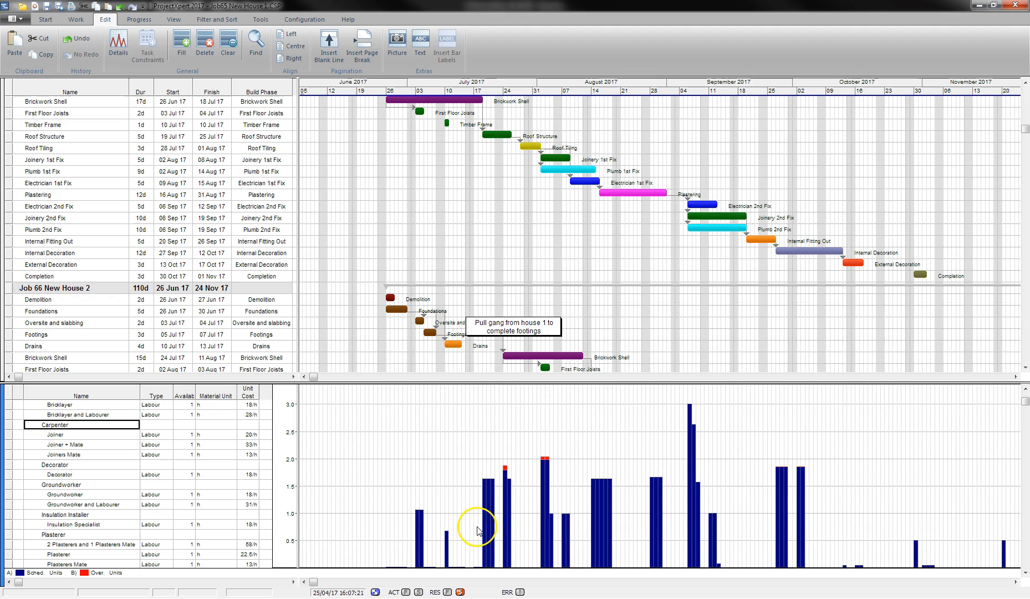
{"action": "left_click", "coordinate": [529, 533]}
{"action": "left_click", "coordinate": [644, 554]}
{"action": "left_click_drag", "start_coordinate": [509, 326], "coordinate": [549, 323]}
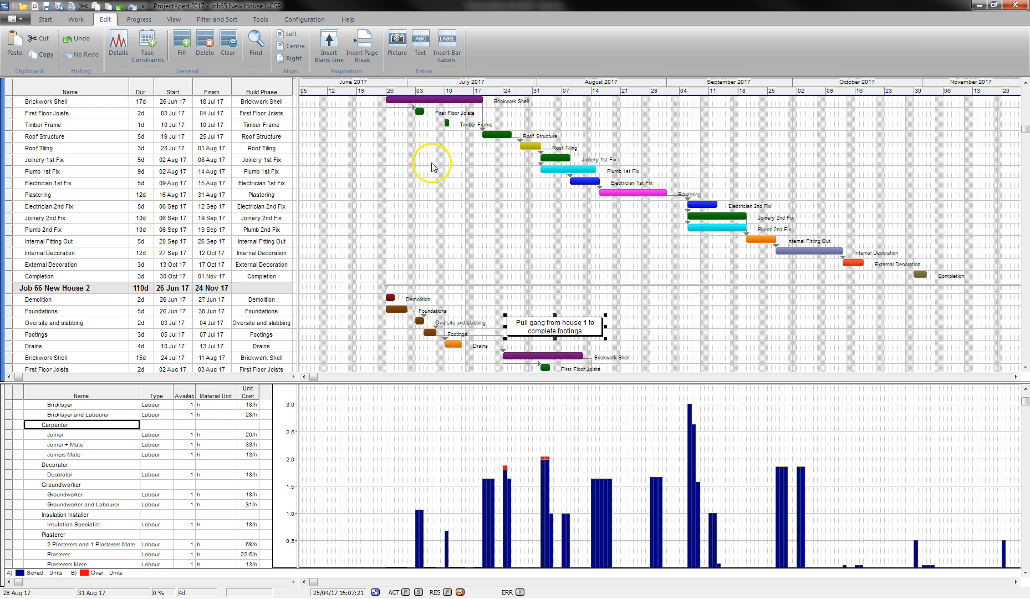
Save the programme over Job65 New House merged.CSP, confirming the replacement.
{"action": "left_click", "coordinate": [23, 20]}
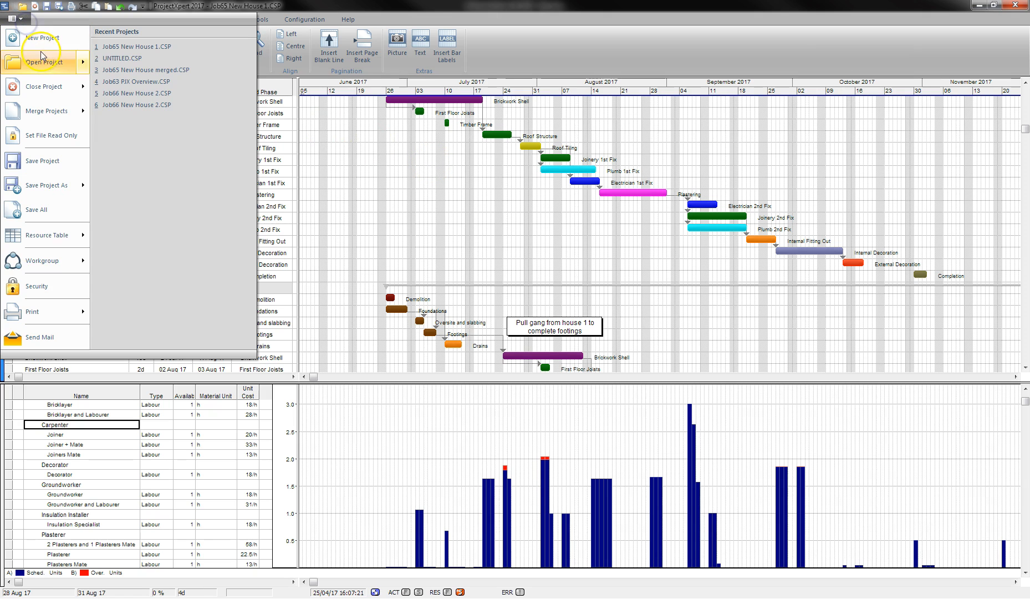
{"action": "left_click", "coordinate": [83, 187]}
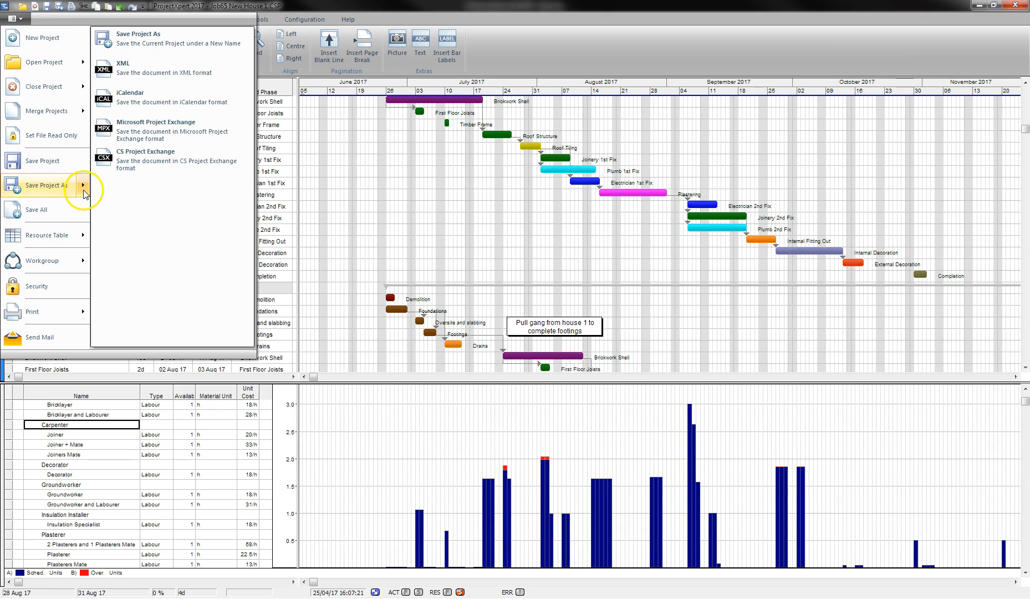
{"action": "left_click", "coordinate": [135, 40]}
{"action": "left_click", "coordinate": [122, 77]}
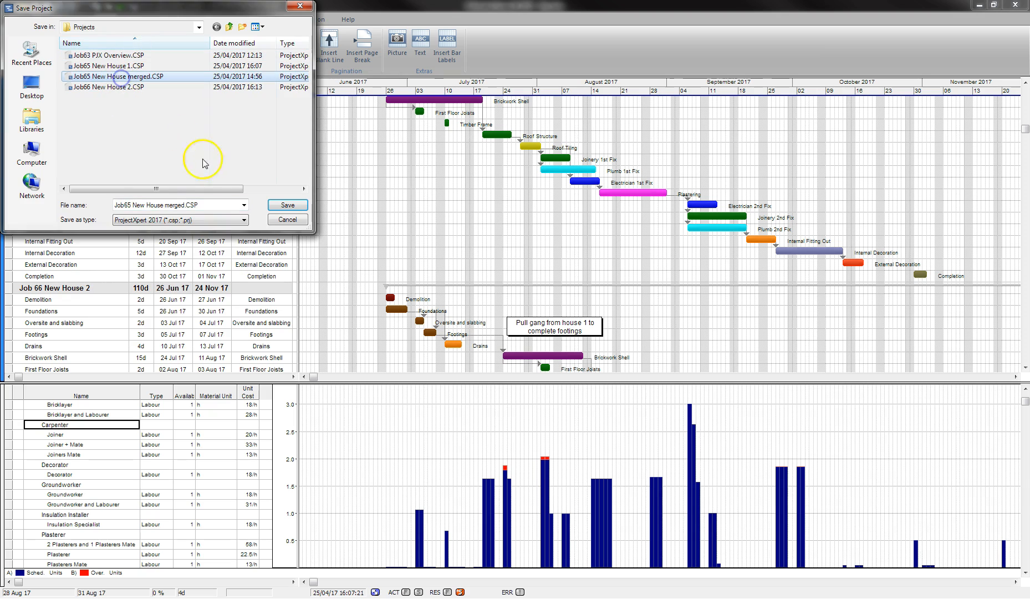
{"action": "left_click", "coordinate": [287, 205]}
{"action": "left_click", "coordinate": [549, 308]}
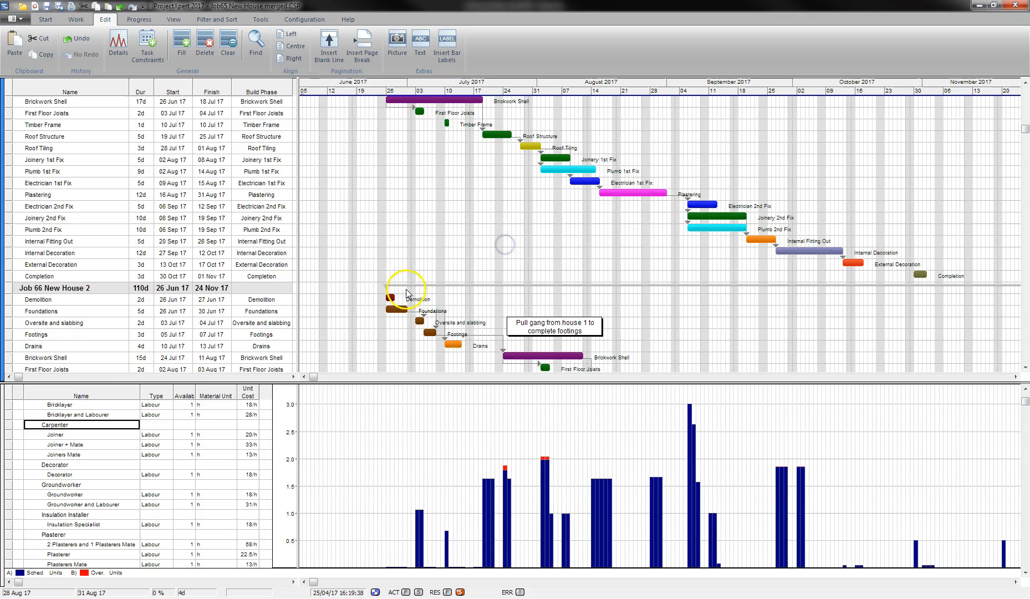
Show the Labour histogram and narrow the Build Phase column to shrink the task table.
{"action": "left_click", "coordinate": [75, 427]}
{"action": "scroll", "coordinate": [76, 429], "scroll_direction": "up", "scroll_amount": 2}
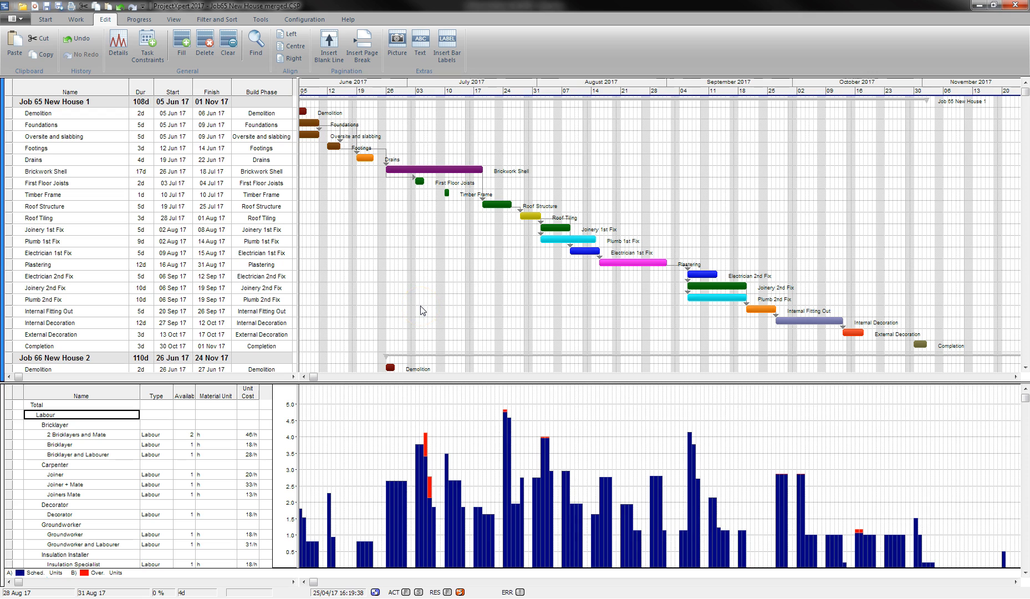
{"action": "left_click", "coordinate": [285, 96]}
{"action": "left_click_drag", "start_coordinate": [294, 96], "coordinate": [225, 100]}
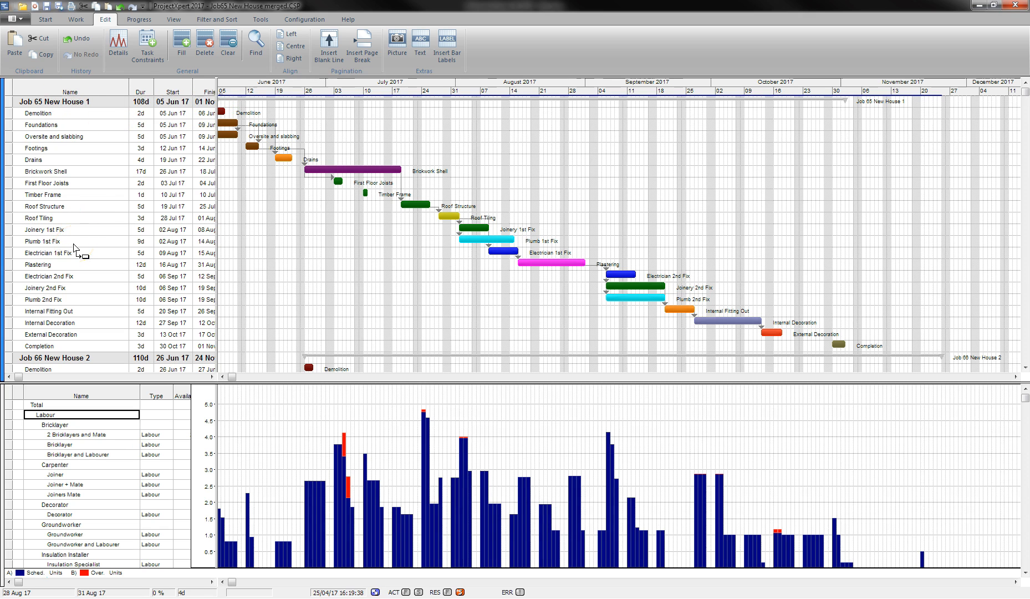
Open the bar chart print preview and page through pages 3 and 4, then back to page 1.
{"action": "left_click", "coordinate": [22, 19]}
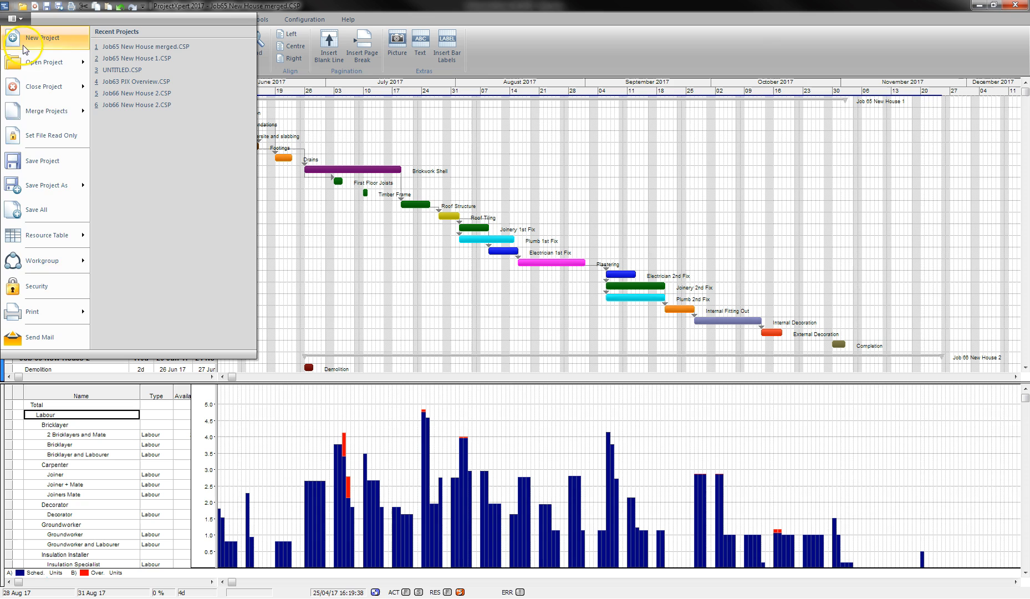
{"action": "mouse_move", "coordinate": [84, 307]}
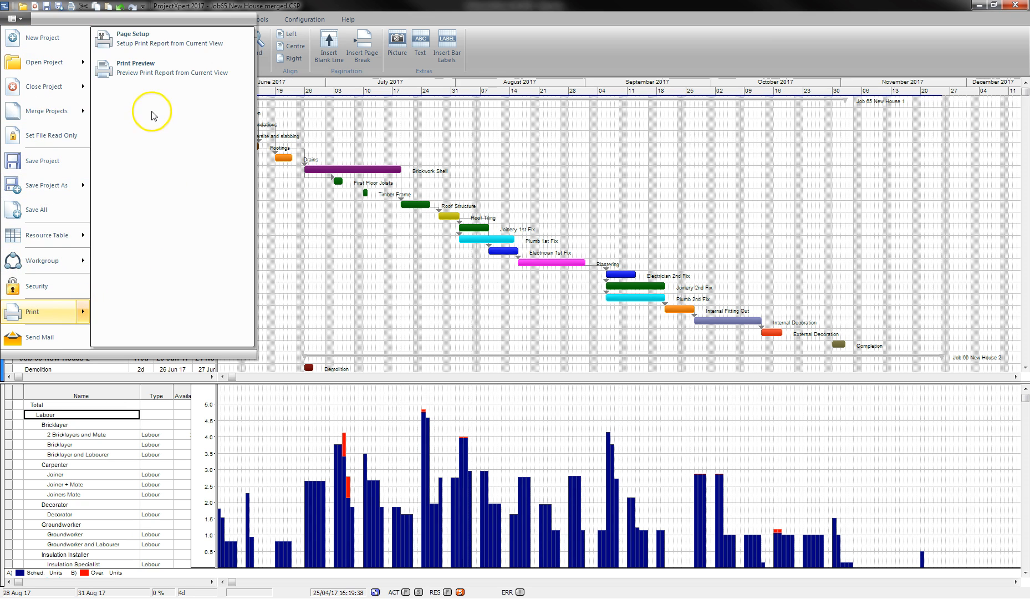
{"action": "left_click", "coordinate": [160, 68]}
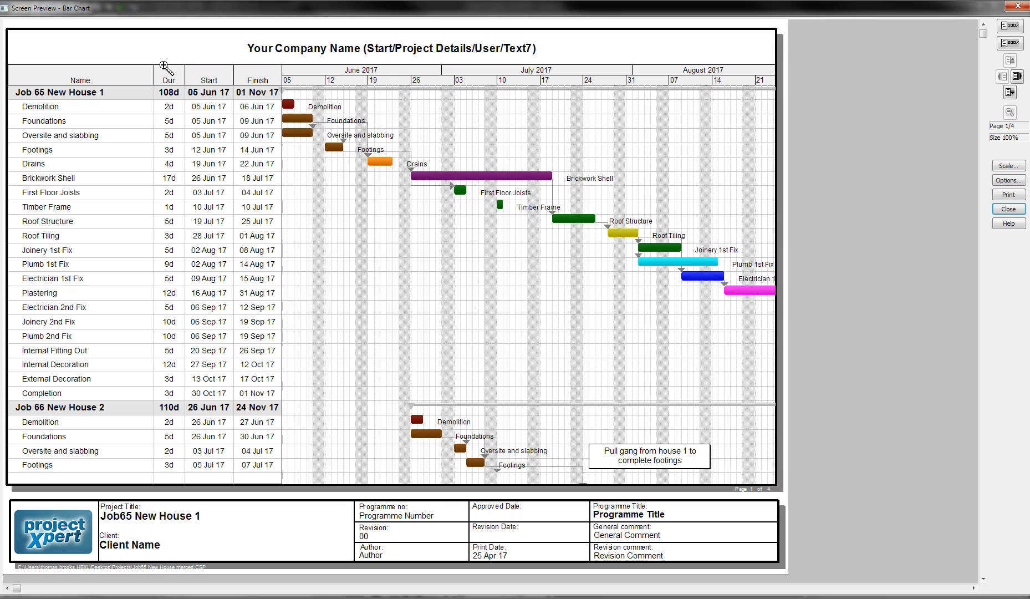
{"action": "left_click", "coordinate": [1016, 77]}
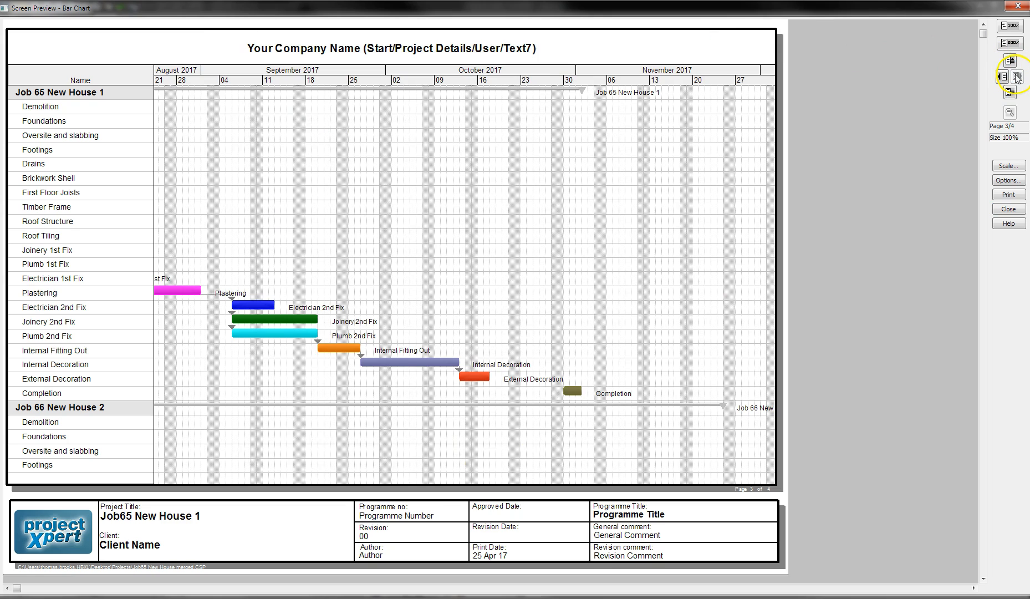
{"action": "left_click", "coordinate": [1009, 93]}
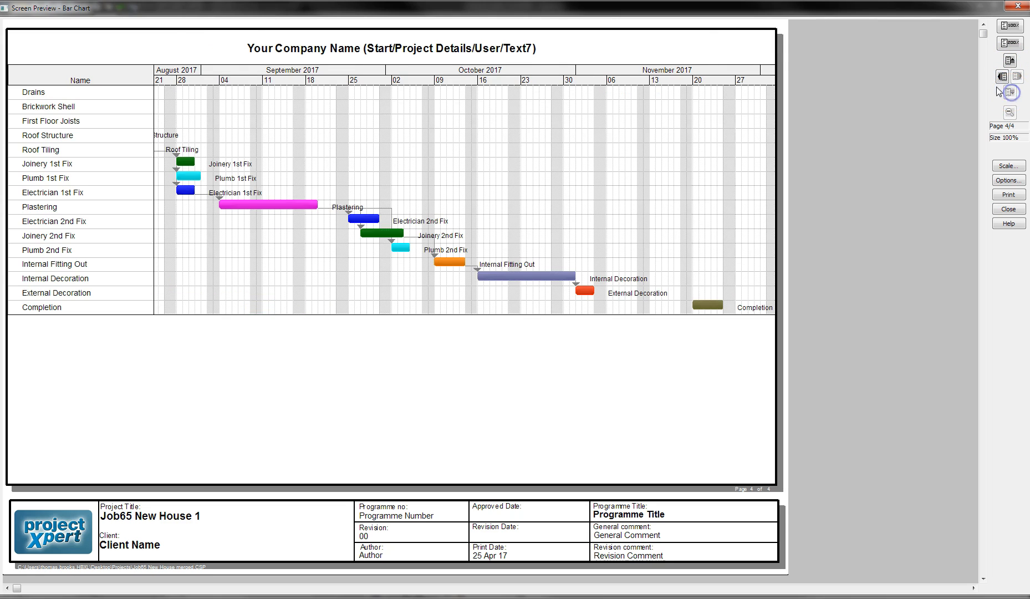
{"action": "left_click", "coordinate": [1010, 61]}
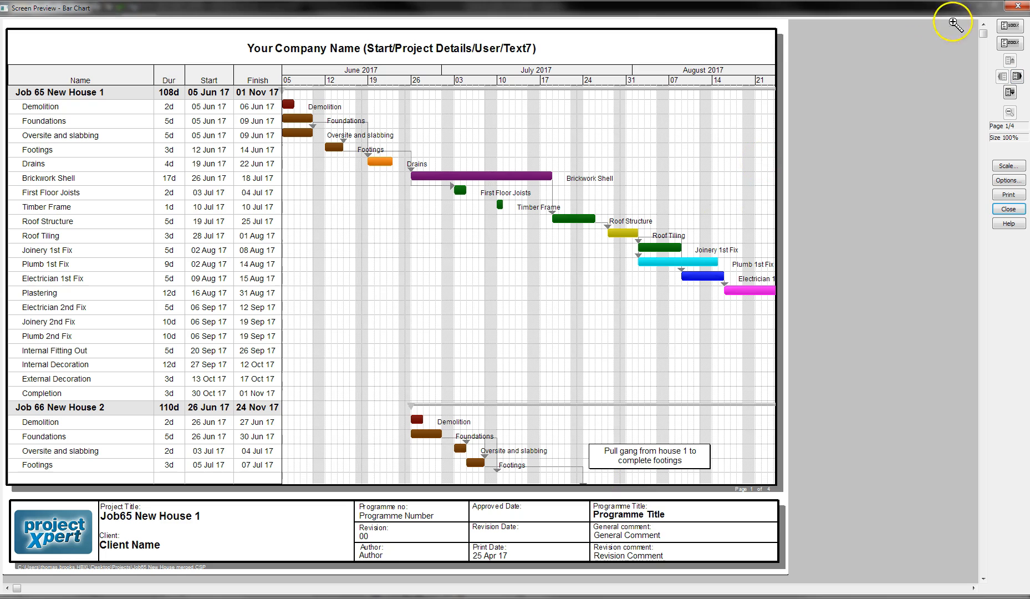
In Project Details' User fields, set Text 1 to 'Build Programme' and Text 2 to the client's name.
{"action": "left_click", "coordinate": [1019, 7]}
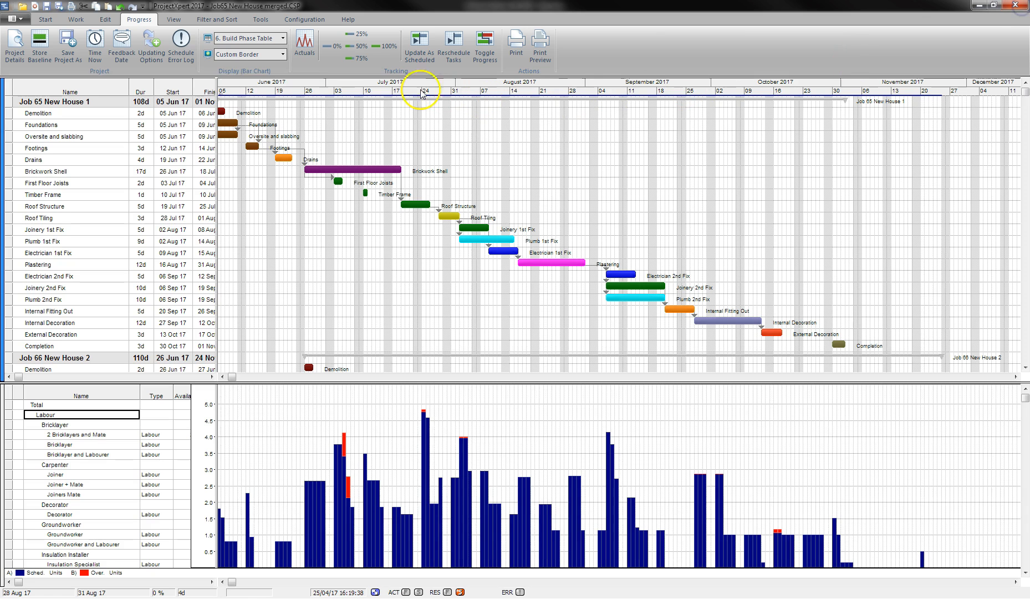
{"action": "left_click", "coordinate": [17, 54]}
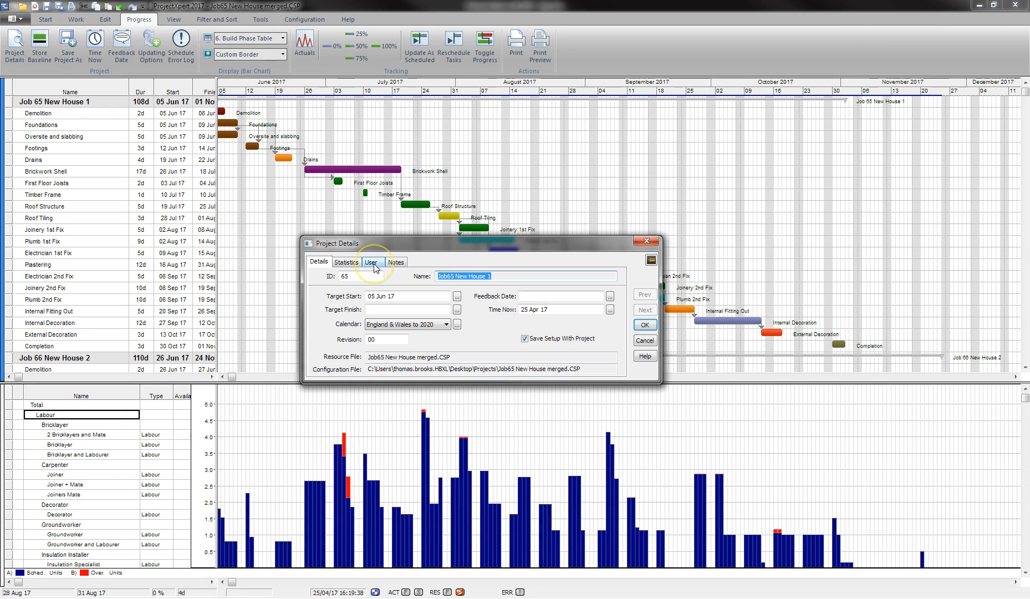
{"action": "left_click", "coordinate": [371, 263]}
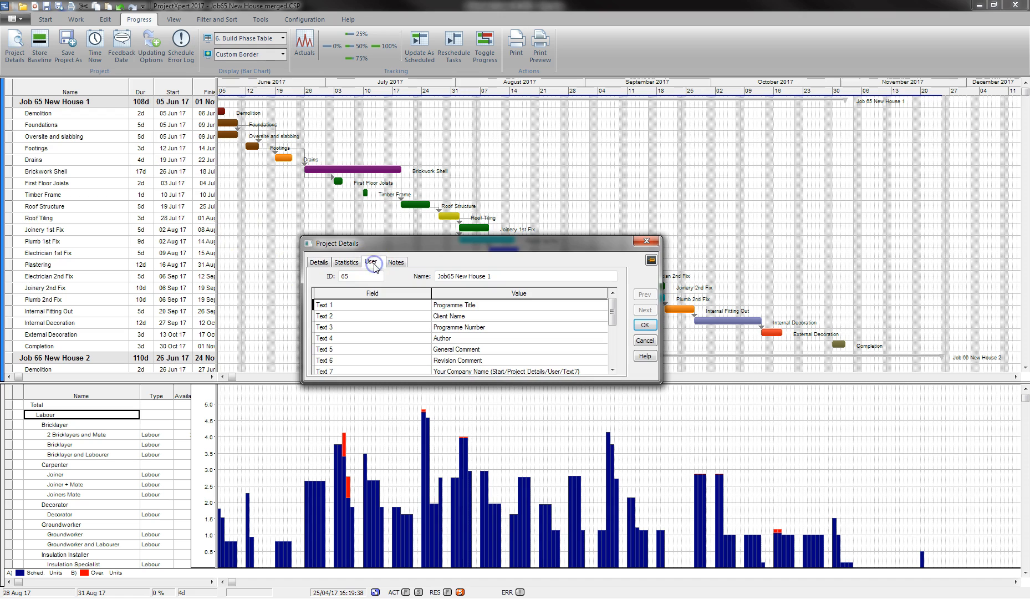
{"action": "left_click", "coordinate": [375, 306]}
{"action": "left_click", "coordinate": [444, 305]}
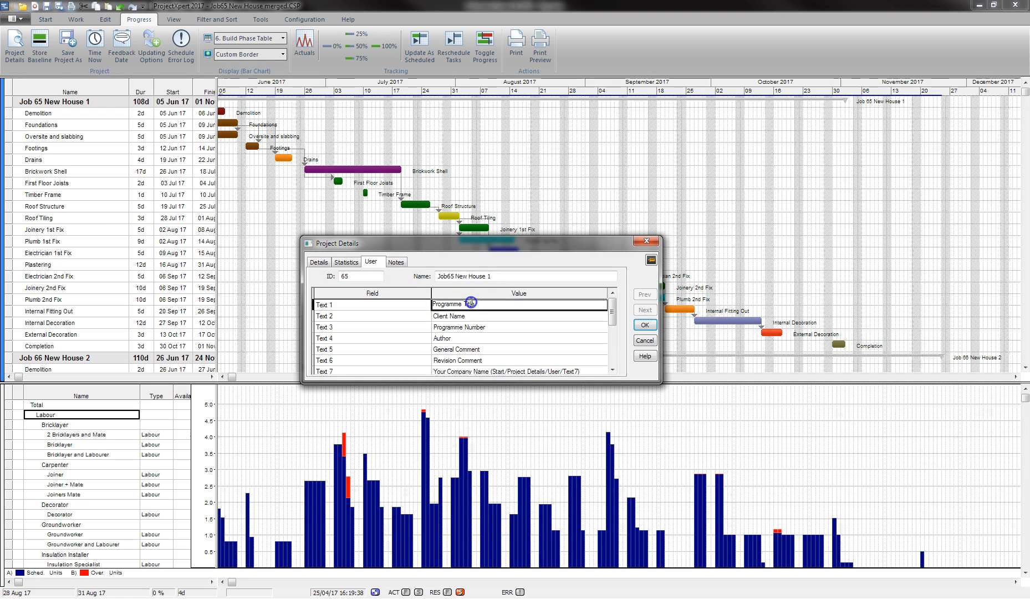
{"action": "left_click", "coordinate": [489, 303]}
{"action": "left_click", "coordinate": [483, 315]}
{"action": "left_click_drag", "start_coordinate": [479, 315], "coordinate": [410, 321]}
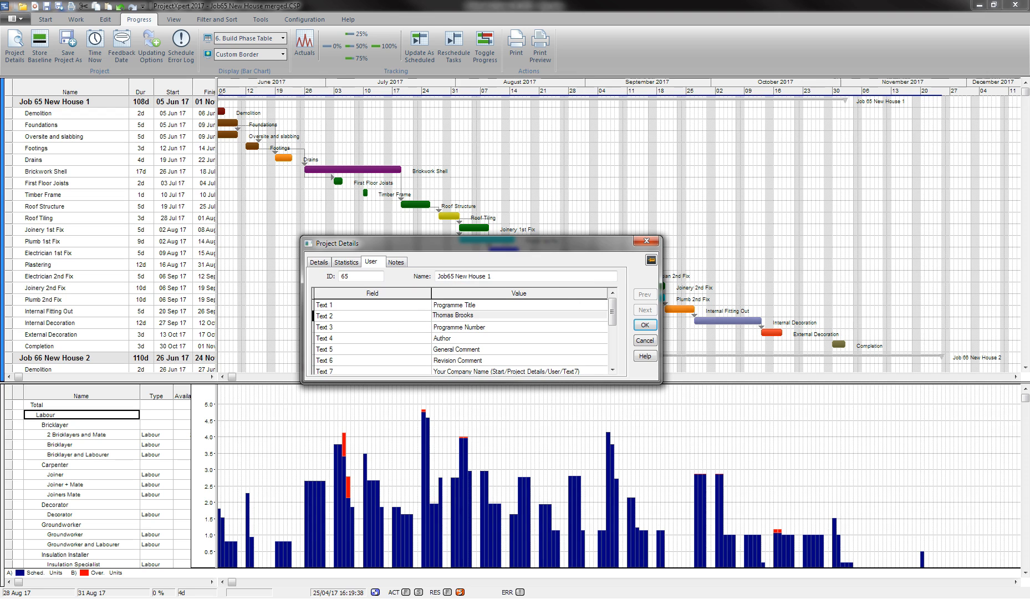
{"action": "left_click", "coordinate": [487, 303]}
{"action": "left_click_drag", "start_coordinate": [450, 304], "coordinate": [416, 303]}
{"action": "type", "text": "Build"}
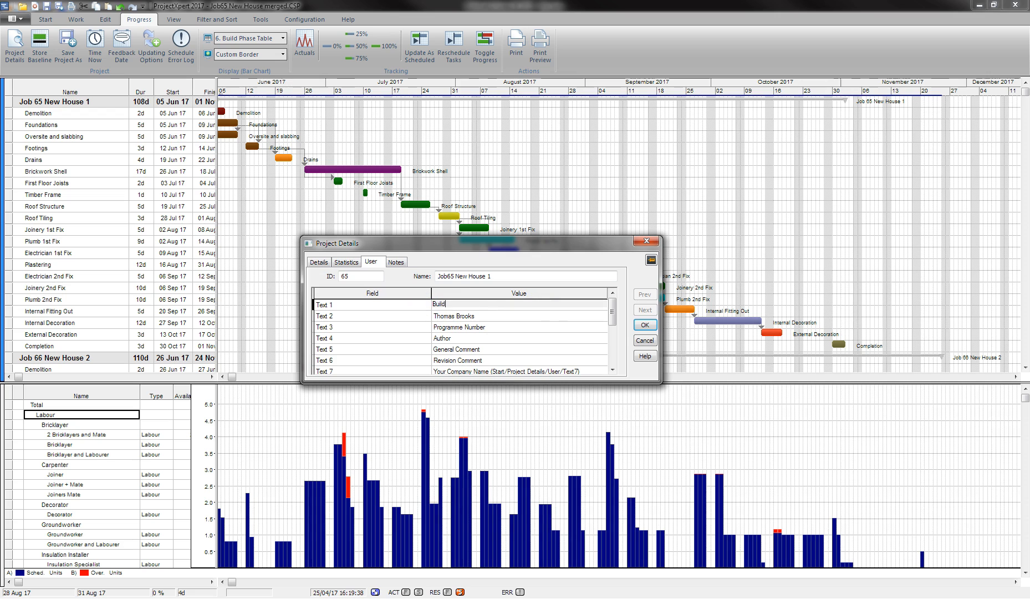
{"action": "type", "text": " Programme"}
Fill Text 3 with 1, Text 4 with the author's name, then 'Demo', '1st Revision' and 'HBXL Ltd'.
{"action": "left_click", "coordinate": [506, 326]}
{"action": "left_click_drag", "start_coordinate": [506, 326], "coordinate": [433, 328]}
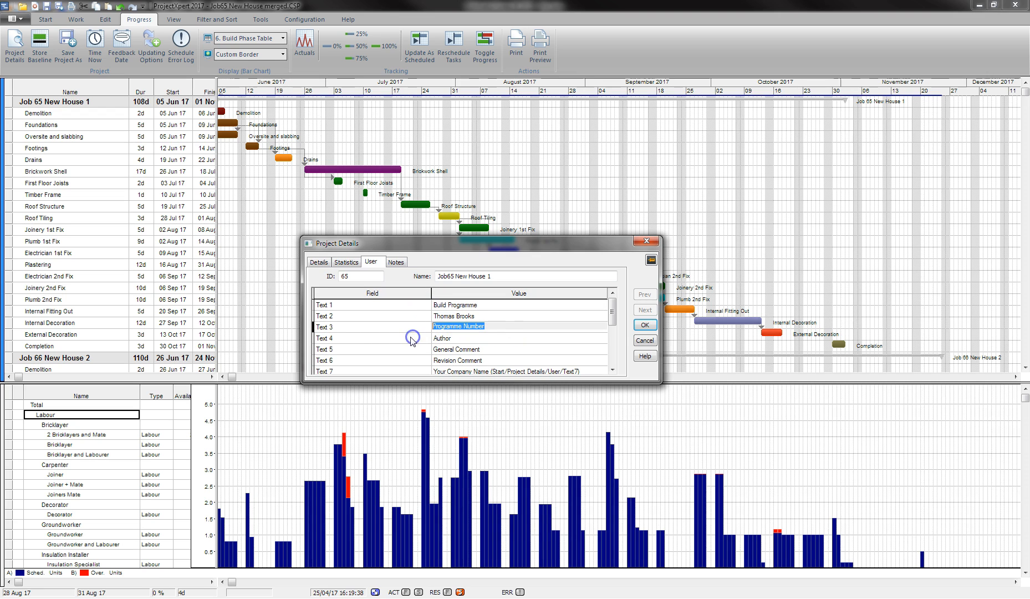
{"action": "type", "text": "1"}
{"action": "left_click", "coordinate": [463, 336]}
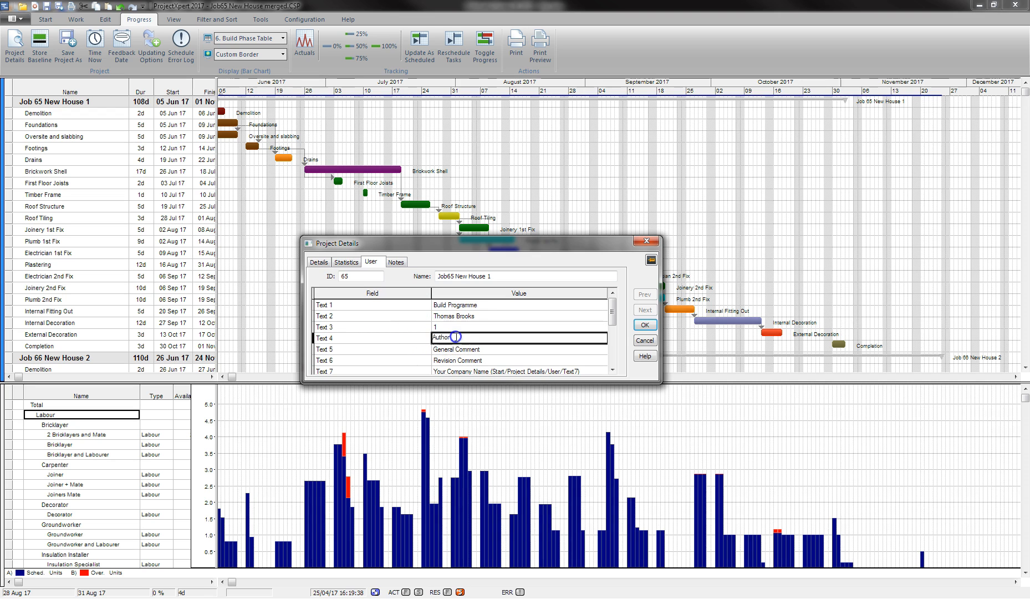
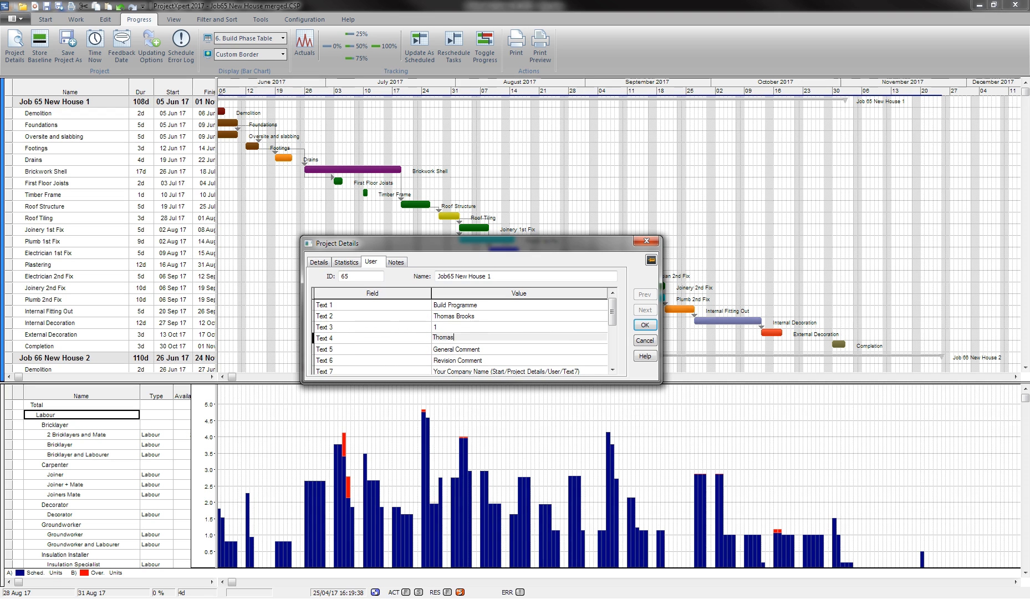
{"action": "left_click", "coordinate": [496, 349]}
{"action": "left_click_drag", "start_coordinate": [496, 326], "coordinate": [403, 324]}
{"action": "type", "text": "Demo"}
{"action": "left_click", "coordinate": [417, 338]}
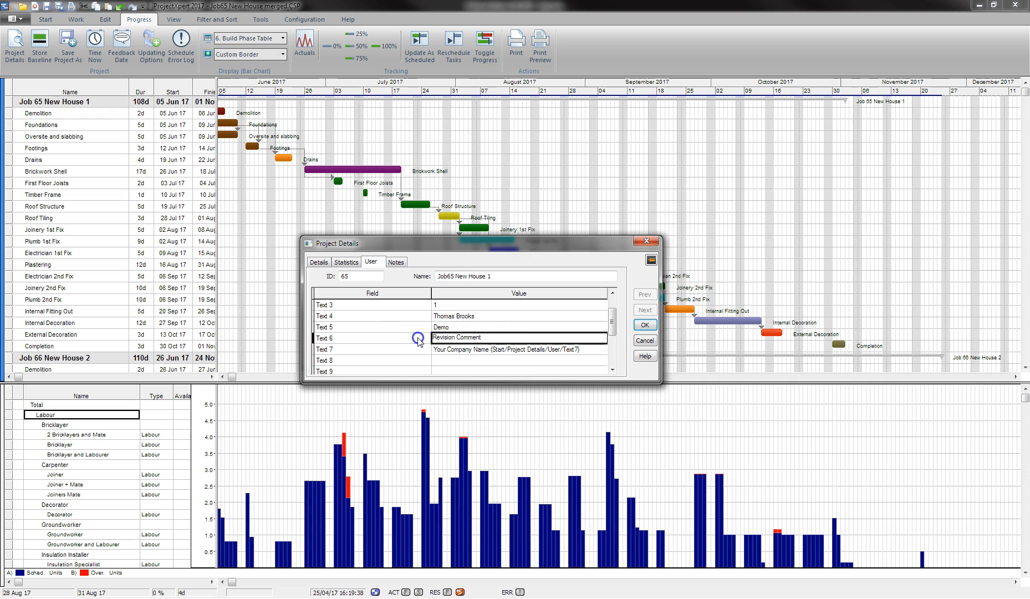
{"action": "left_click_drag", "start_coordinate": [510, 336], "coordinate": [391, 338]}
{"action": "type", "text": "1st REvisione"}
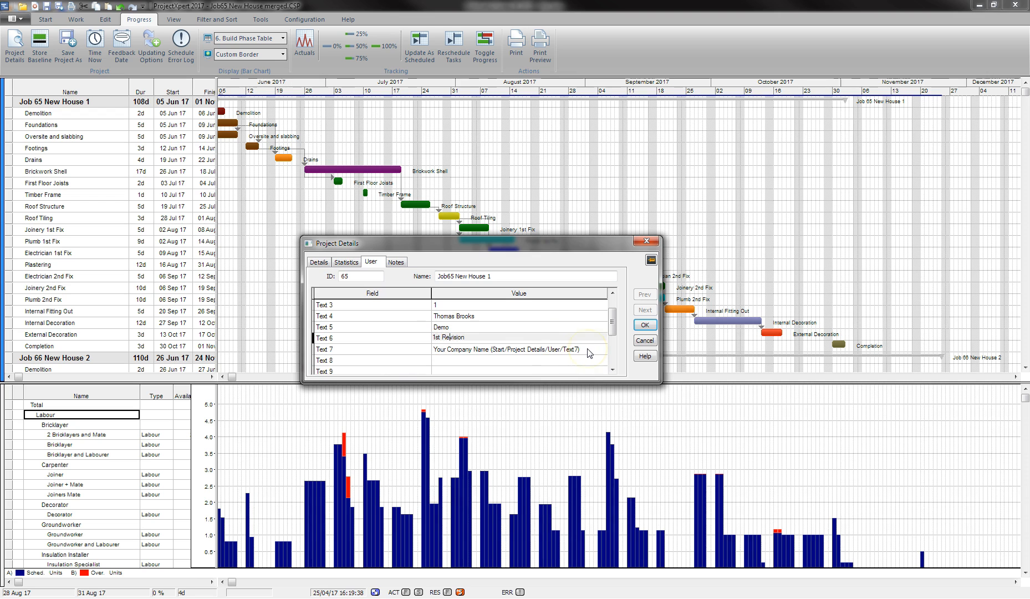
{"action": "left_click_drag", "start_coordinate": [587, 351], "coordinate": [425, 347]}
{"action": "type", "text": "HBXL Ltd"}
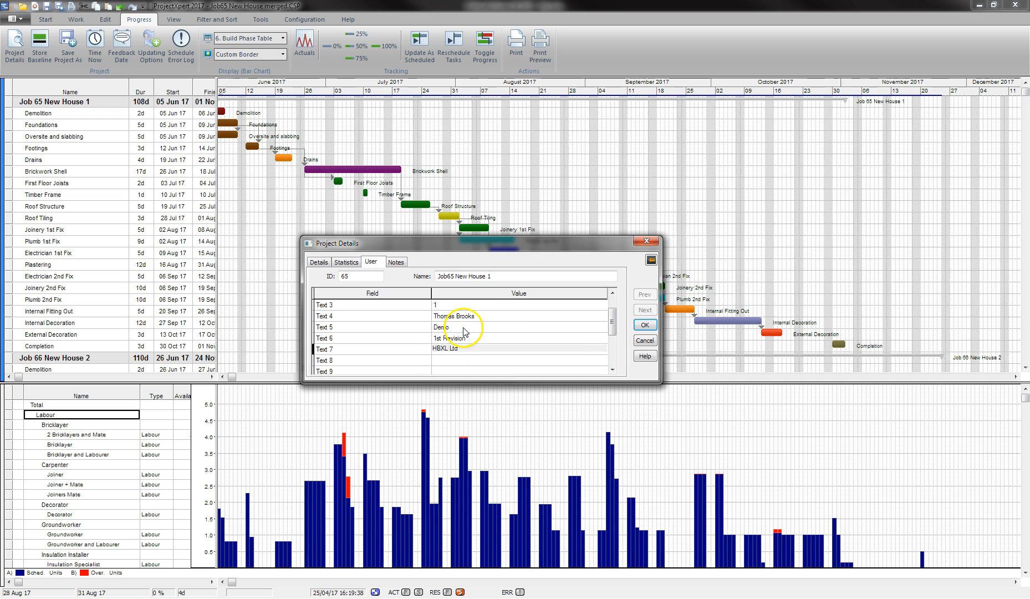
{"action": "left_click_drag", "start_coordinate": [613, 321], "coordinate": [617, 339]}
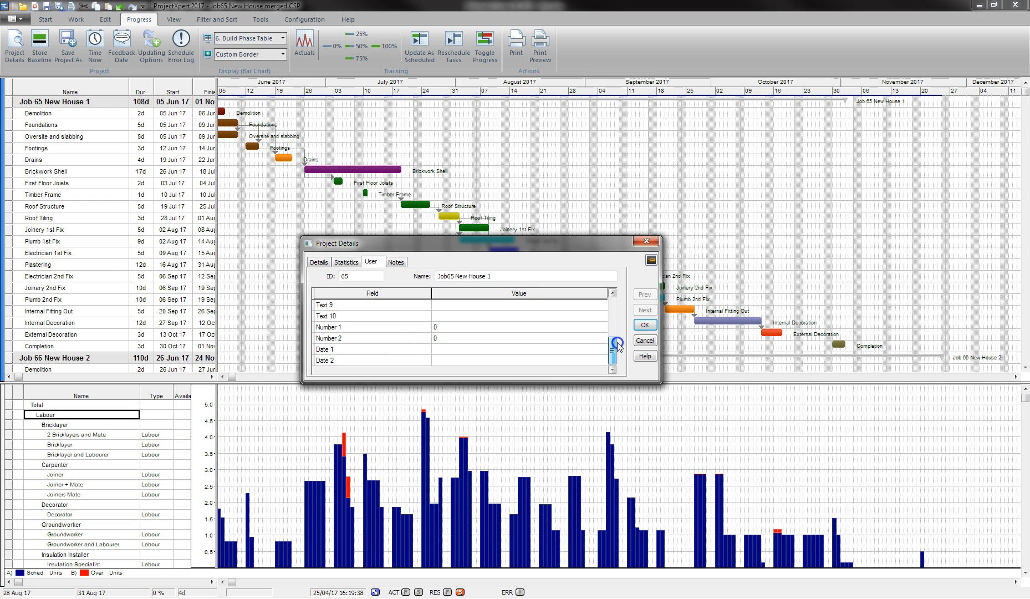
{"action": "left_click", "coordinate": [649, 326]}
Set the bar chart print preview to Force-To-Pages 1 x 1 so it fits on one page.
{"action": "left_click", "coordinate": [25, 17]}
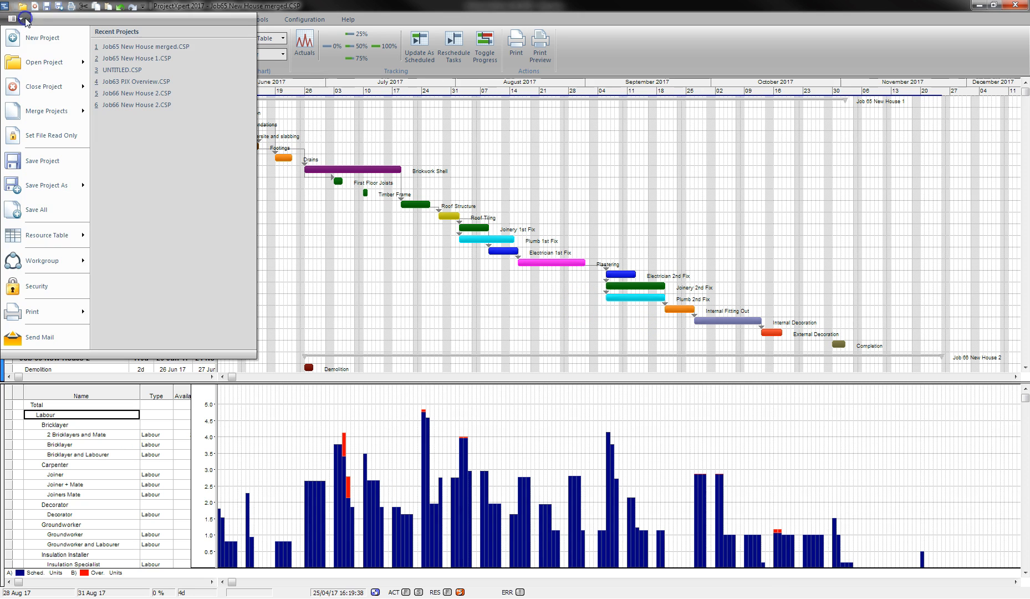
{"action": "mouse_move", "coordinate": [85, 315]}
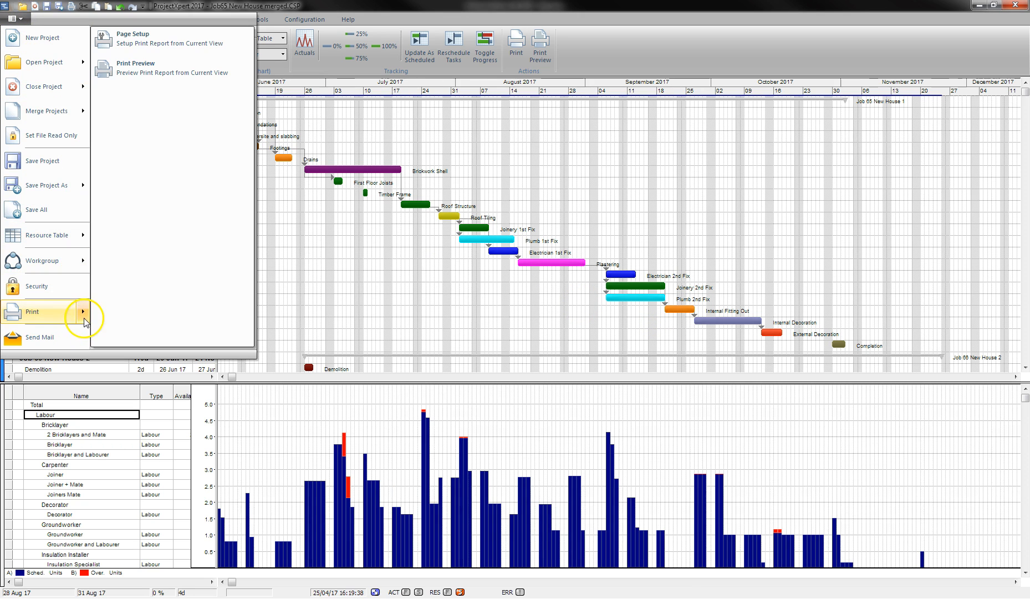
{"action": "left_click", "coordinate": [151, 65]}
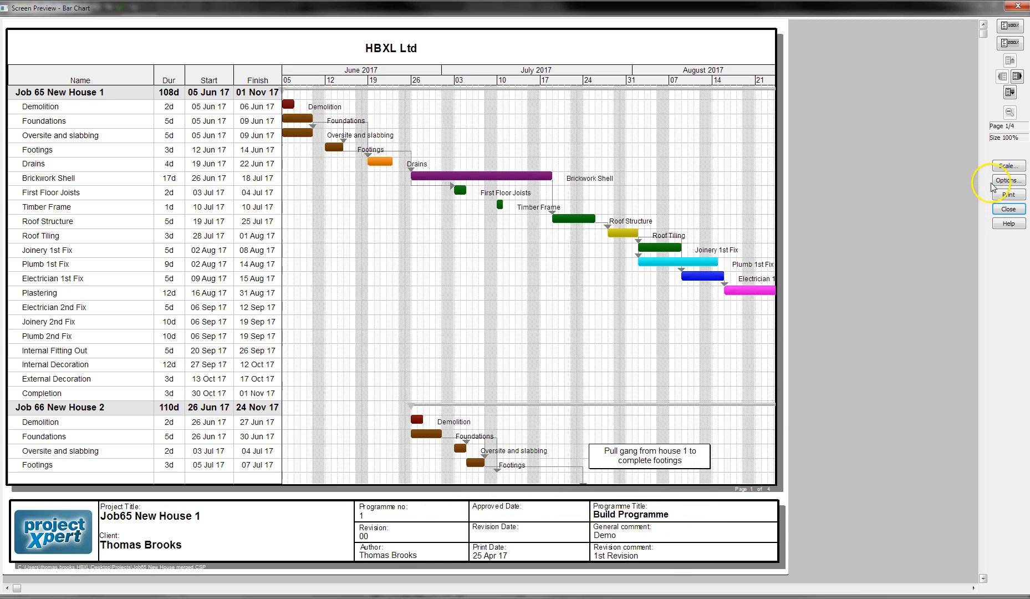
{"action": "left_click", "coordinate": [1008, 181]}
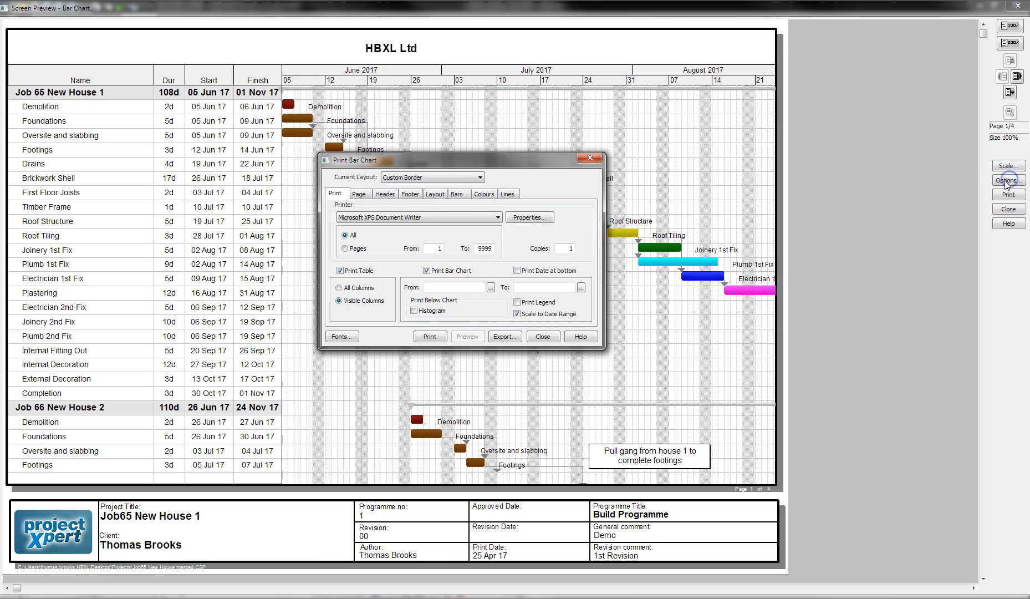
{"action": "left_click", "coordinate": [364, 196]}
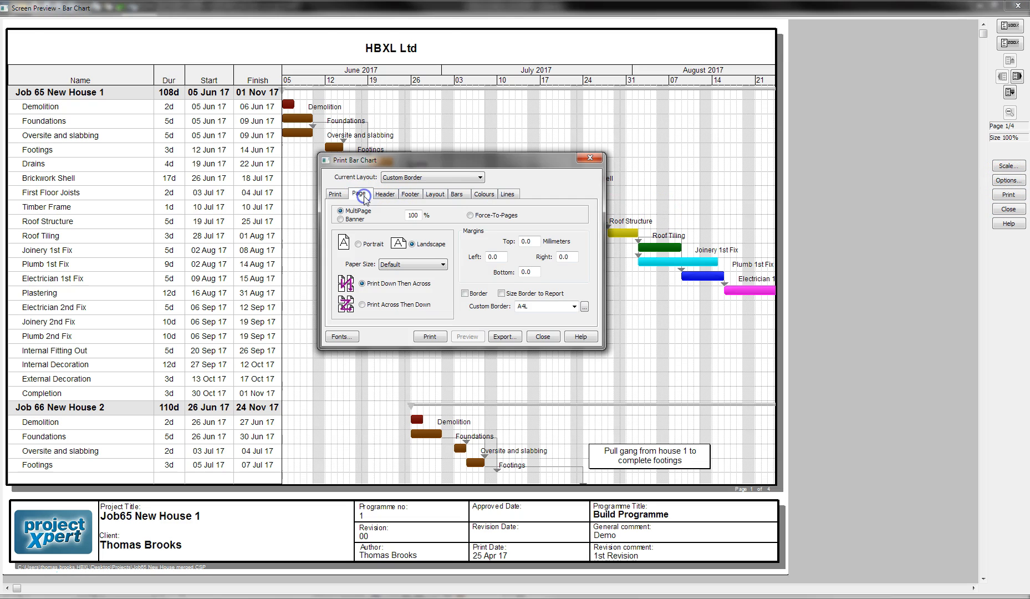
{"action": "left_click", "coordinate": [471, 217]}
{"action": "left_click", "coordinate": [537, 215]}
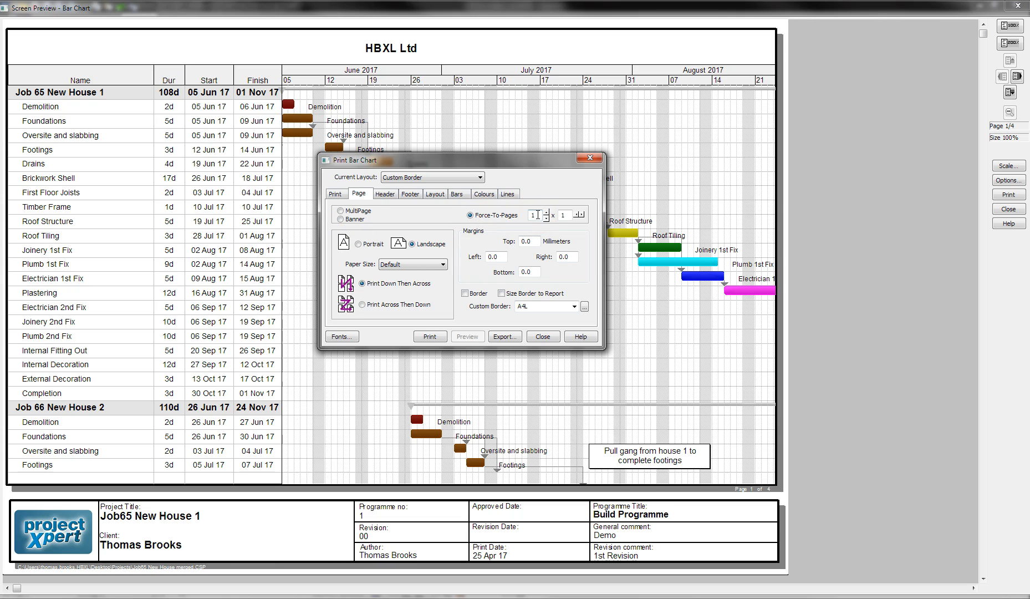
{"action": "left_click", "coordinate": [543, 336]}
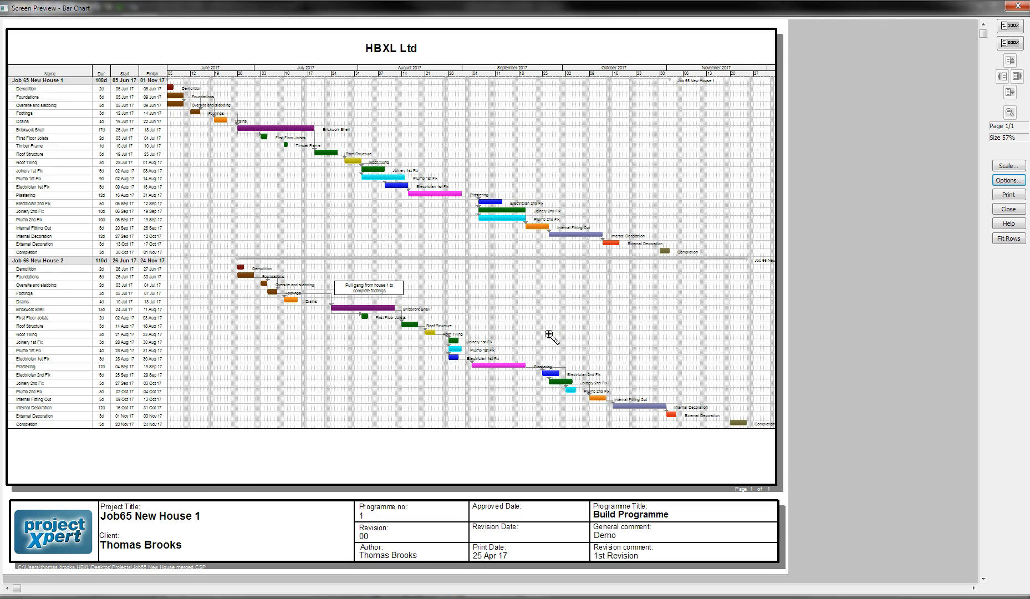
{"action": "left_click", "coordinate": [453, 199]}
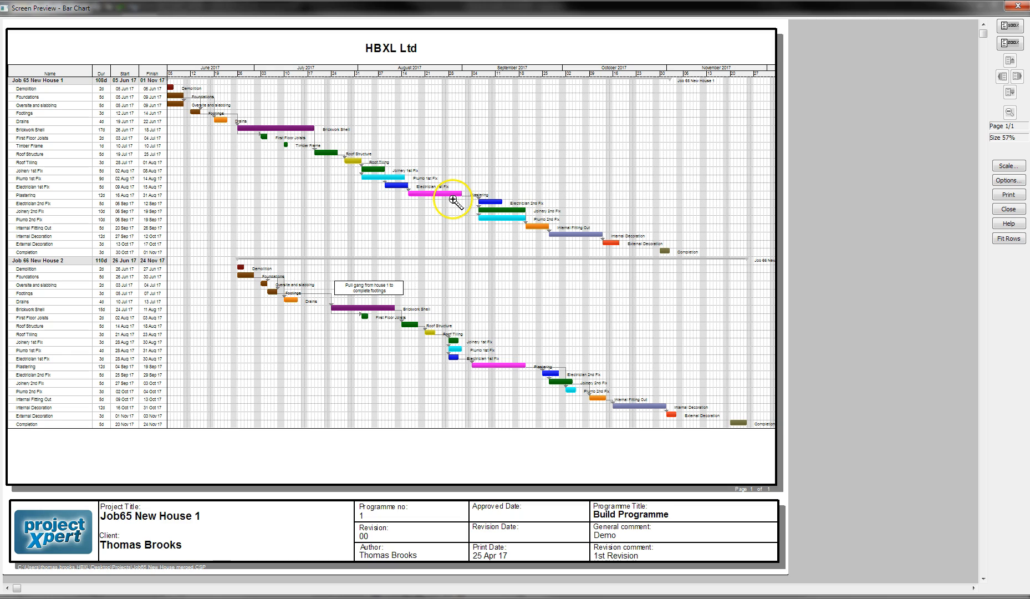